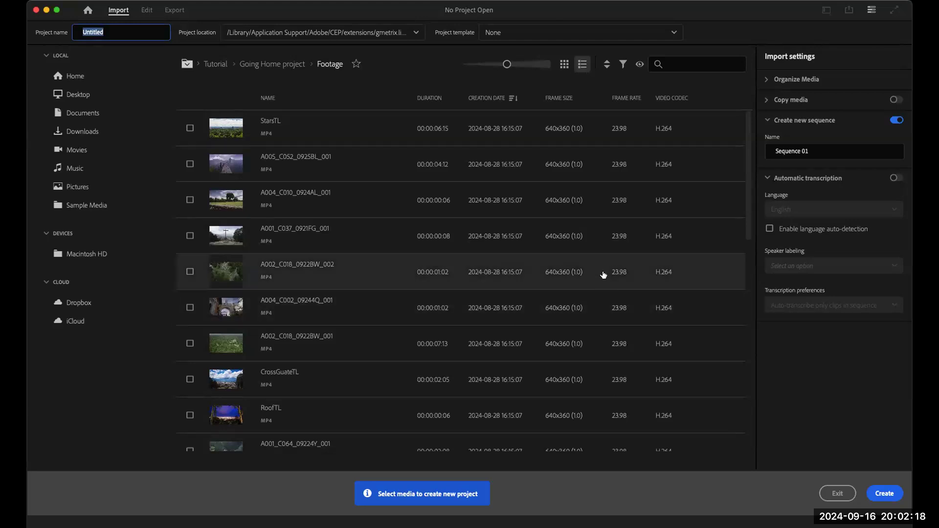
# Leave every footage clip unchecked in the Import screen and create the project with no media.
pyautogui.click(338, 214)
pyautogui.click(311, 134)
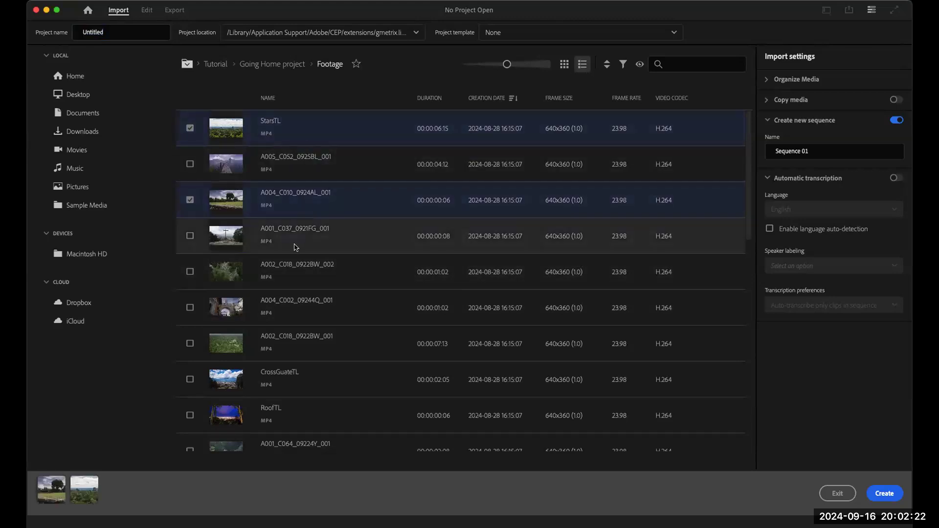
pyautogui.click(291, 286)
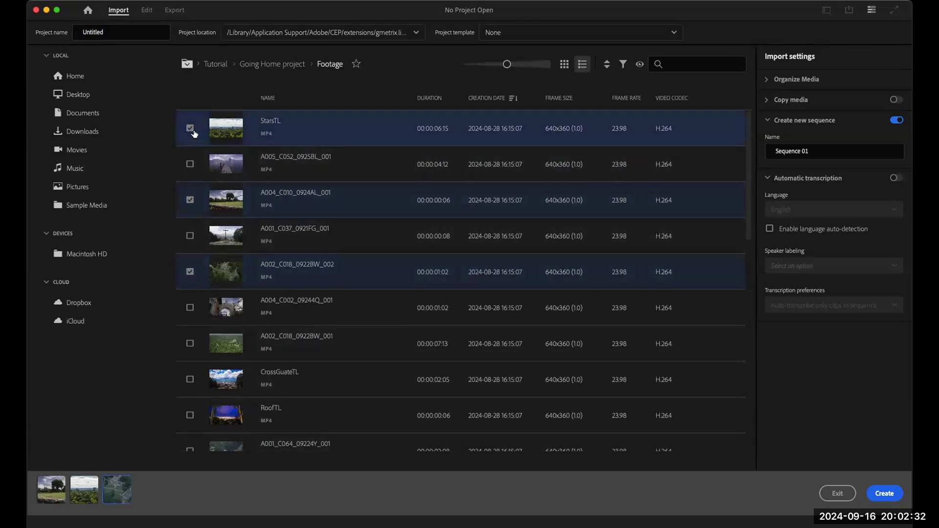
pyautogui.click(190, 128)
pyautogui.click(189, 129)
pyautogui.click(190, 200)
pyautogui.click(190, 128)
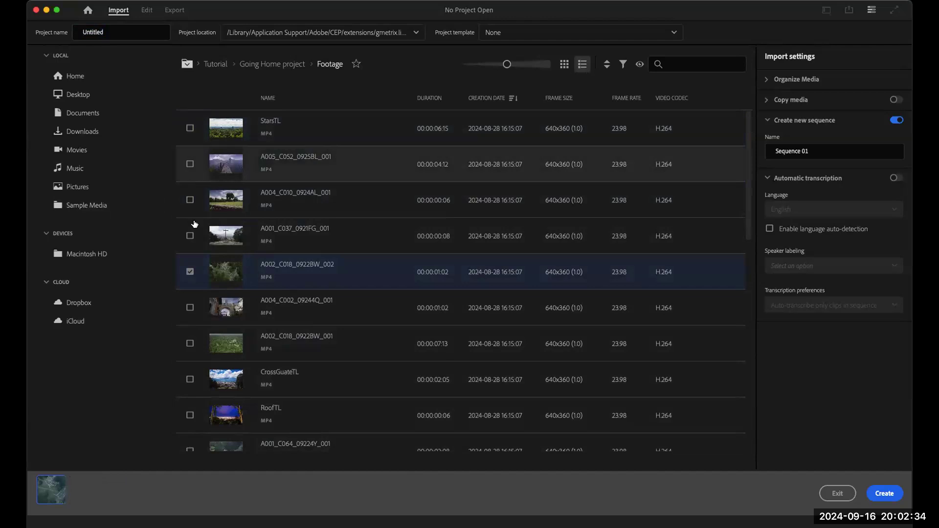
pyautogui.click(190, 272)
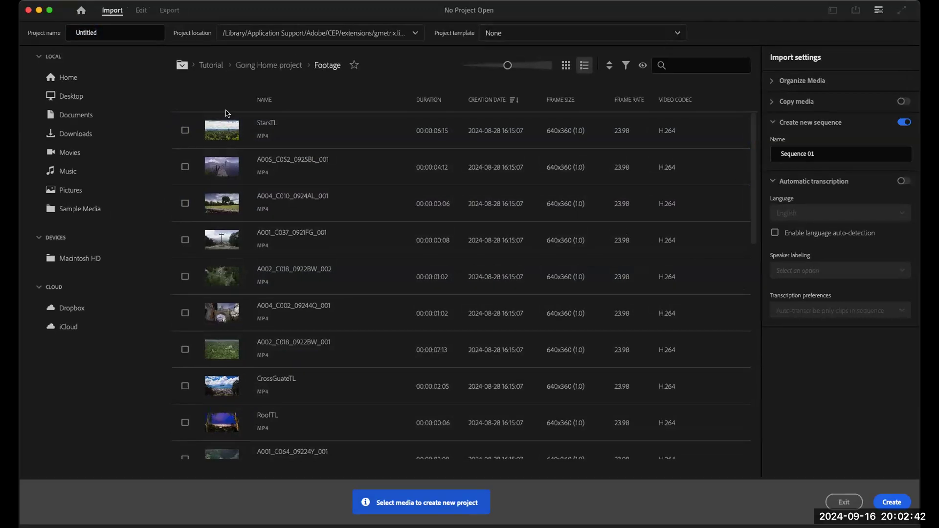
pyautogui.click(899, 503)
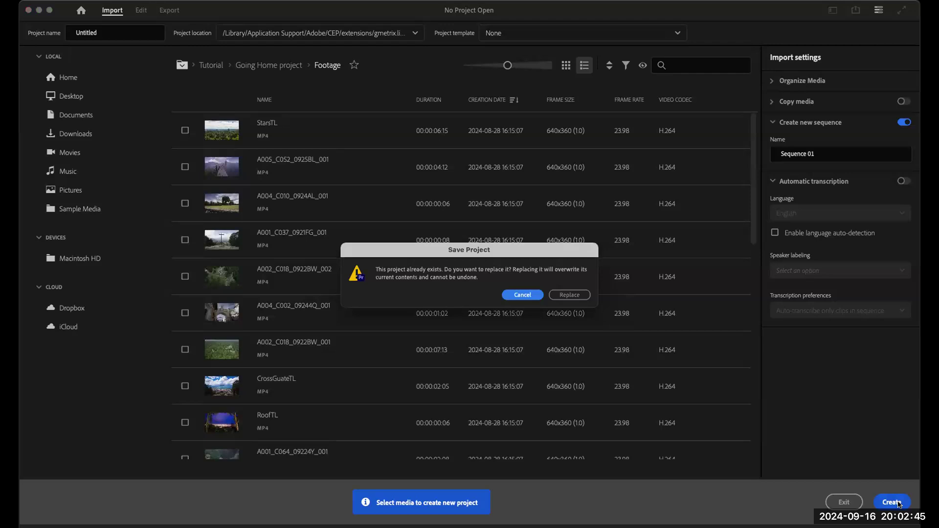
# Replace the existing Untitled project and switch to the Editing workspace.
pyautogui.click(570, 295)
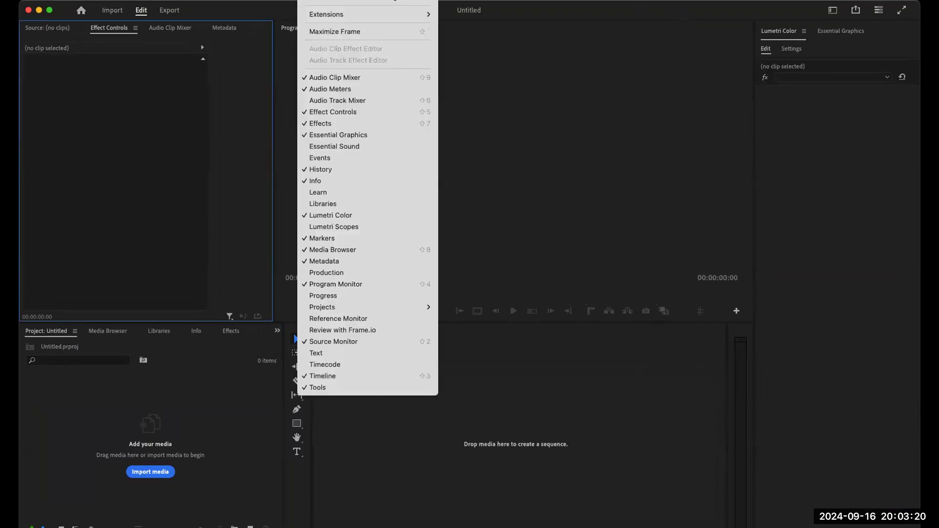
pyautogui.moveTo(372, 1)
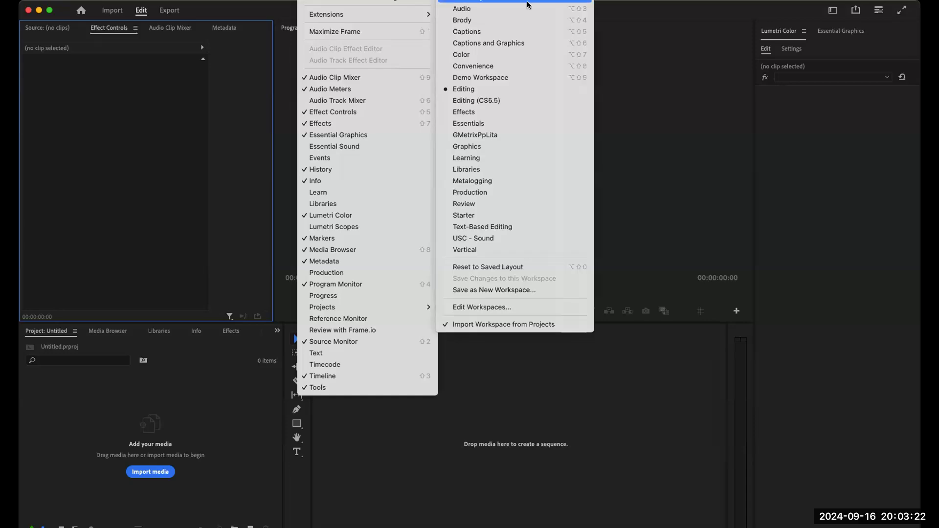
pyautogui.click(549, 89)
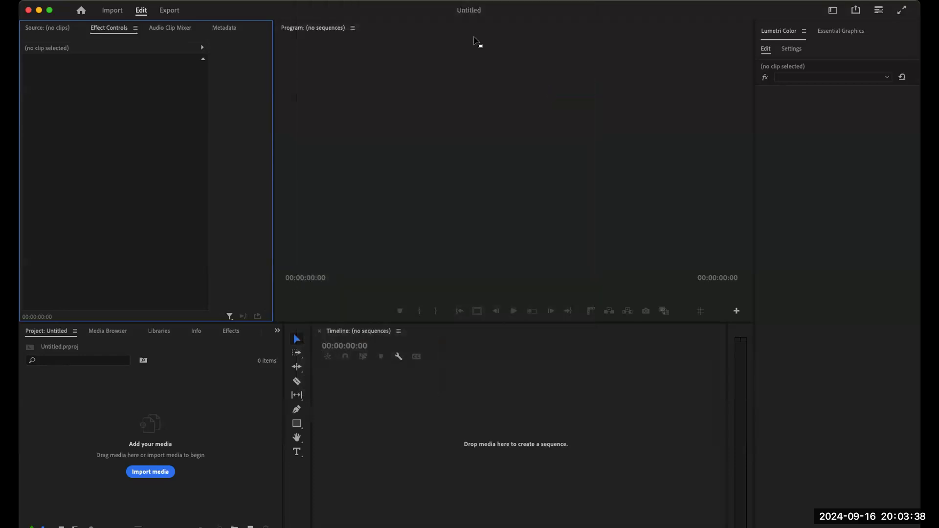
pyautogui.doubleClick(365, 7)
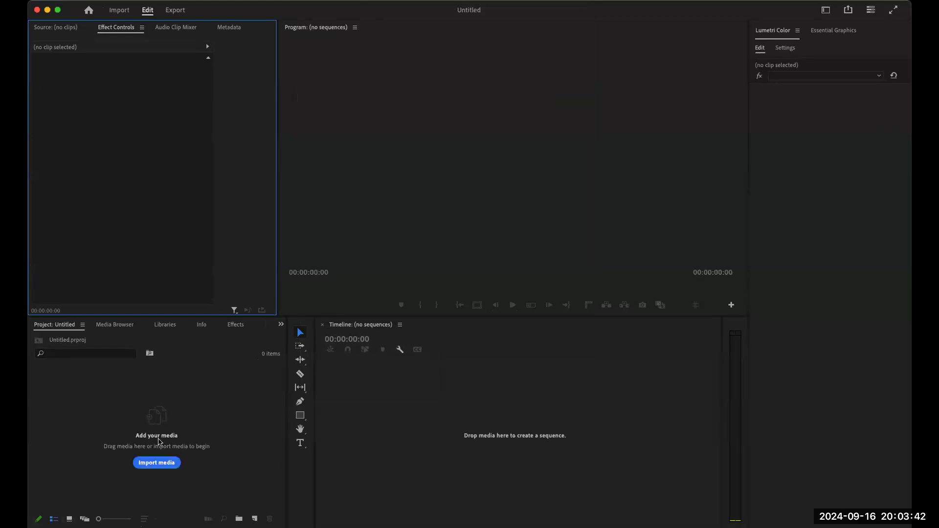
# Import the three MP4 videos, including 4088191-hd_1920_1080_25fps (1).mp4, from Downloads.
pyautogui.click(146, 467)
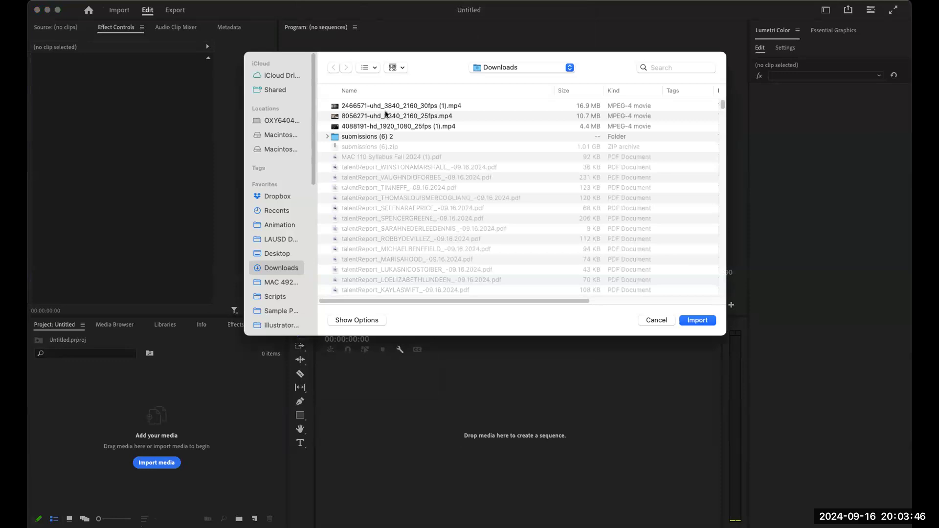
pyautogui.click(385, 126)
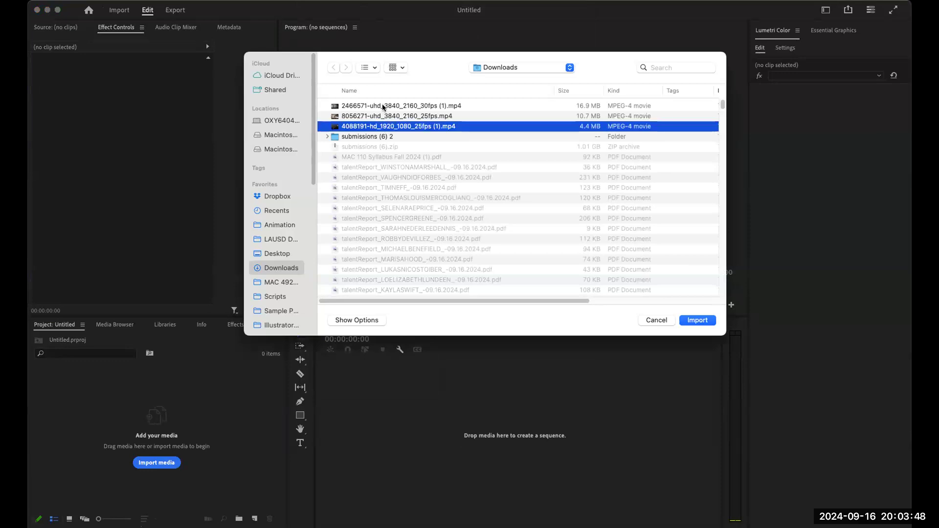
pyautogui.keyDown('shift'); pyautogui.click(383, 107); pyautogui.keyUp('shift')
pyautogui.click(695, 320)
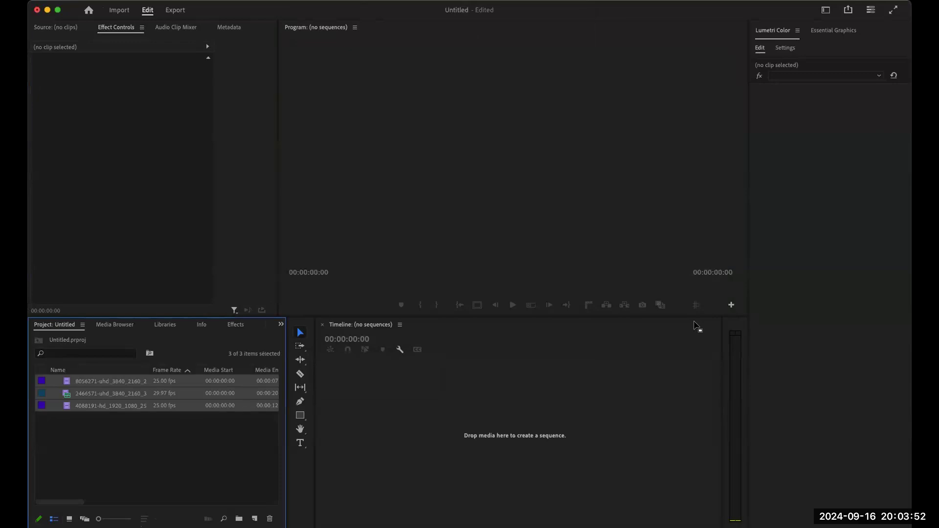
pyautogui.click(165, 470)
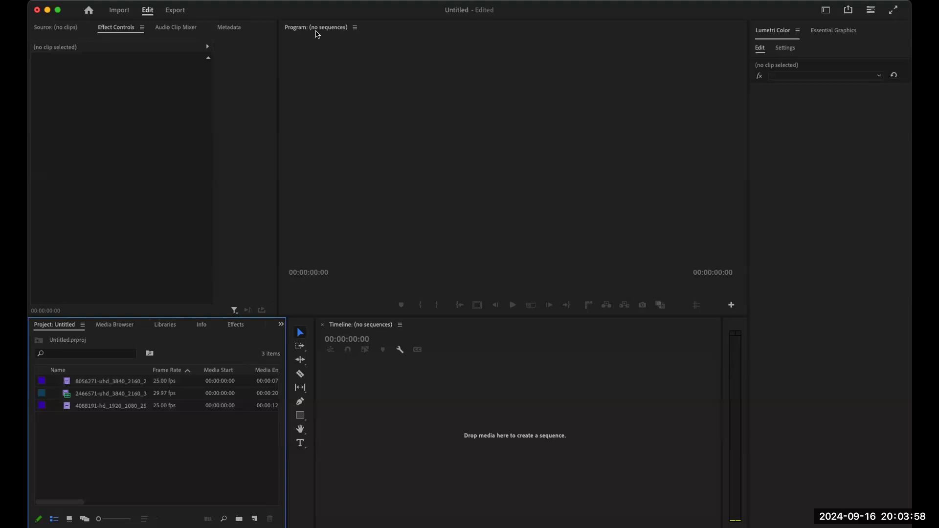
pyautogui.click(316, 0)
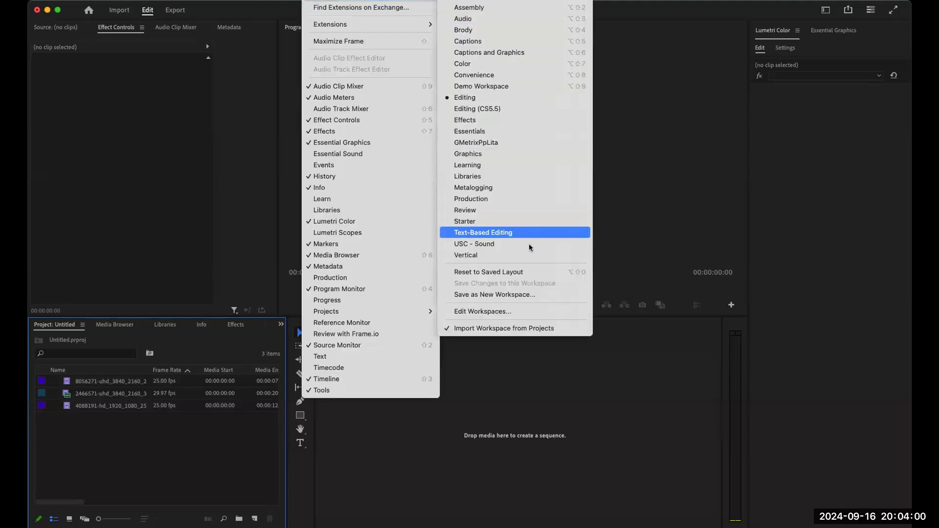
# Reset the workspace to its saved layout and show Project panel clips in Icon View.
pyautogui.click(527, 277)
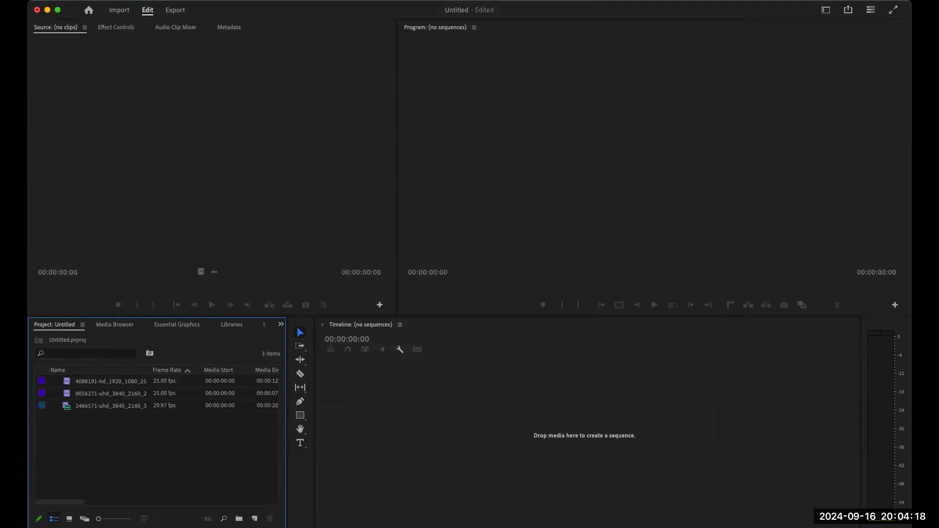
pyautogui.click(69, 520)
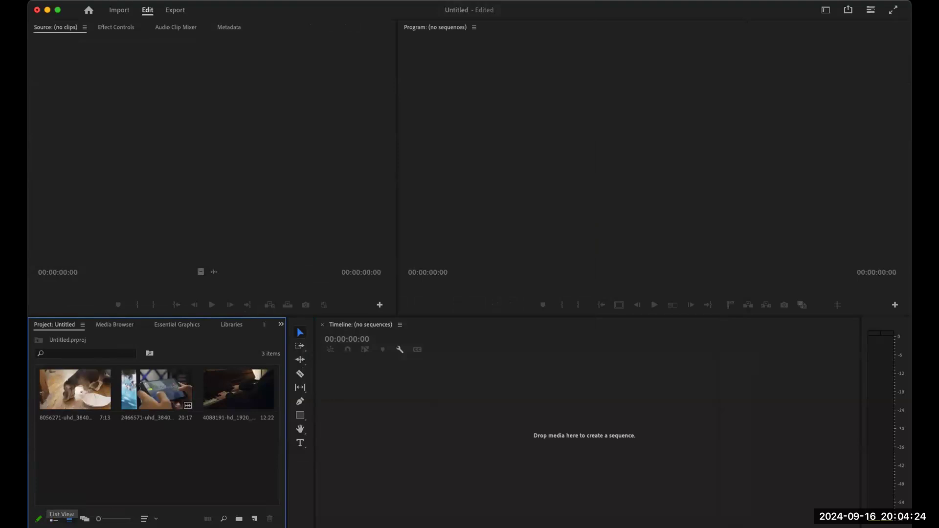
# Switch the Project panel back to List View showing frame rates and media times.
pyautogui.click(54, 519)
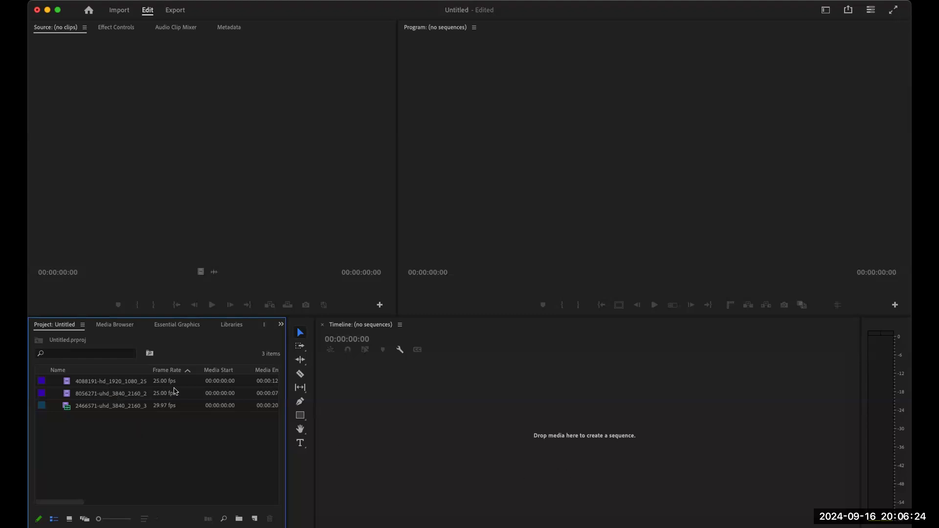
# Drop the piano clip on the timeline, then delete it and its auto-created sequence.
pyautogui.moveTo(106, 384); pyautogui.dragTo(581, 414)
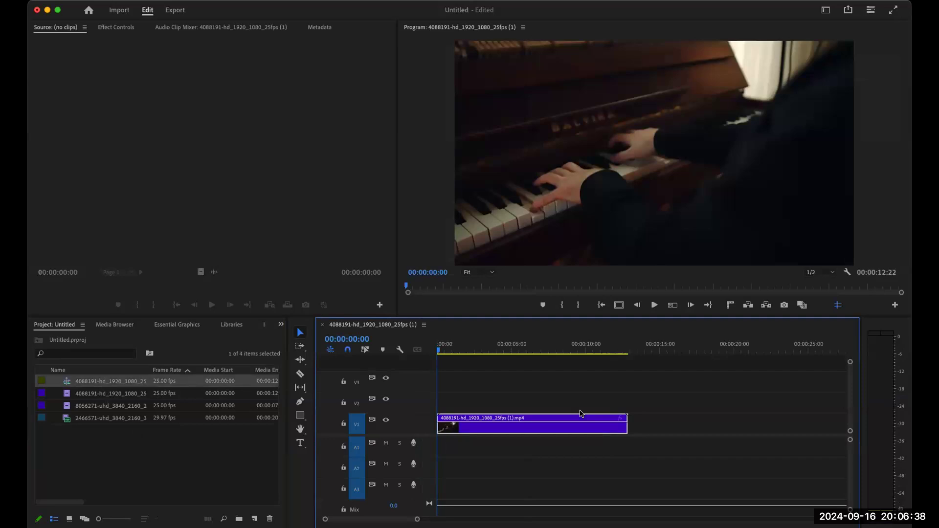
pyautogui.press('Delete')
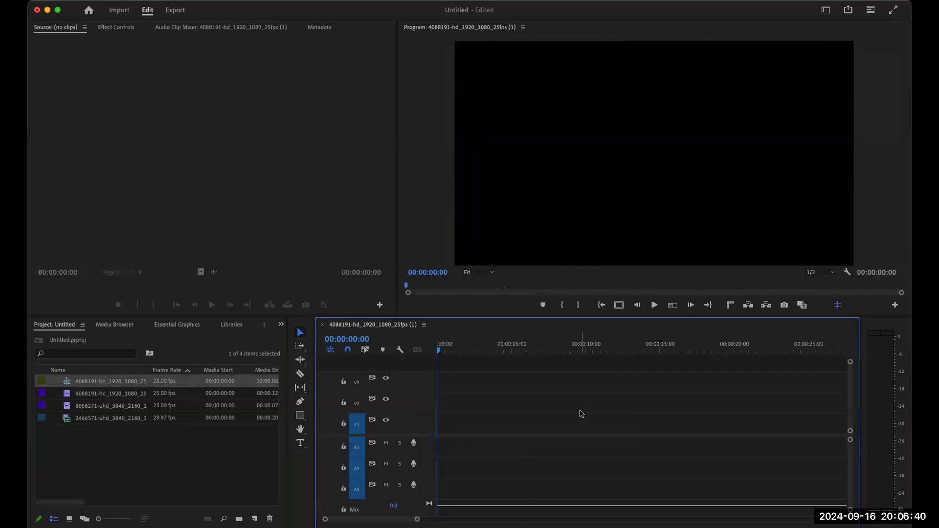
pyautogui.press('Delete')
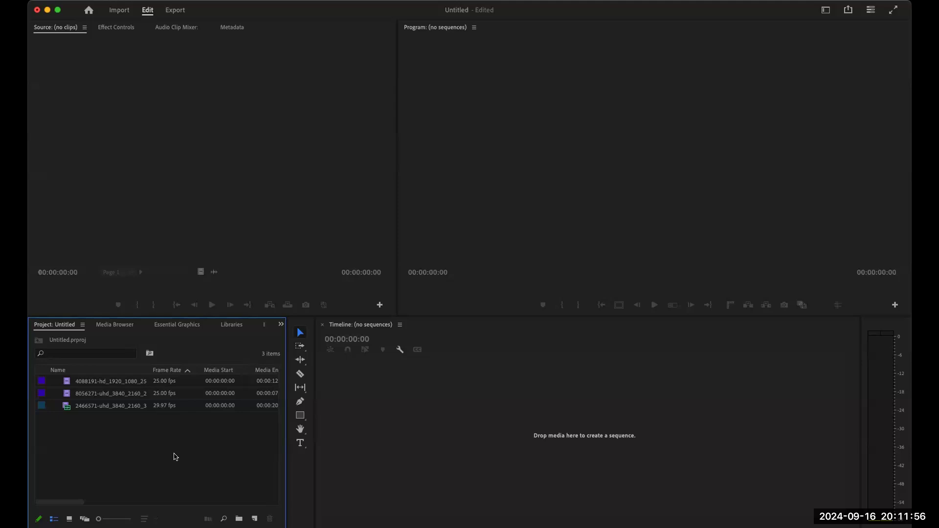
# Scroll the Project list right to reveal the Video Info and Audio Info columns.
pyautogui.hscroll(5, 177, 442)
pyautogui.hscroll(6, 179, 445)
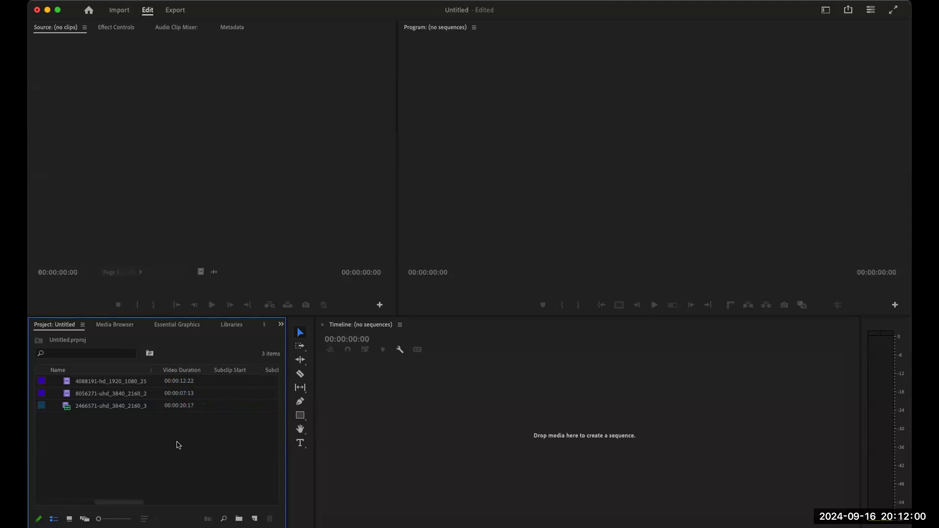
pyautogui.hscroll(2, 177, 444)
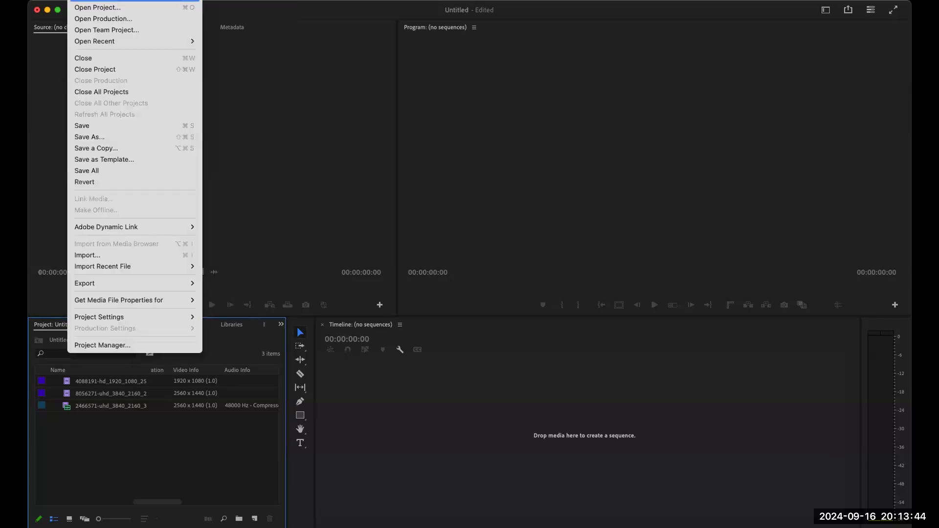
# Start a new sequence from File > New > Sequence and view its Settings tab.
pyautogui.moveTo(186, 1)
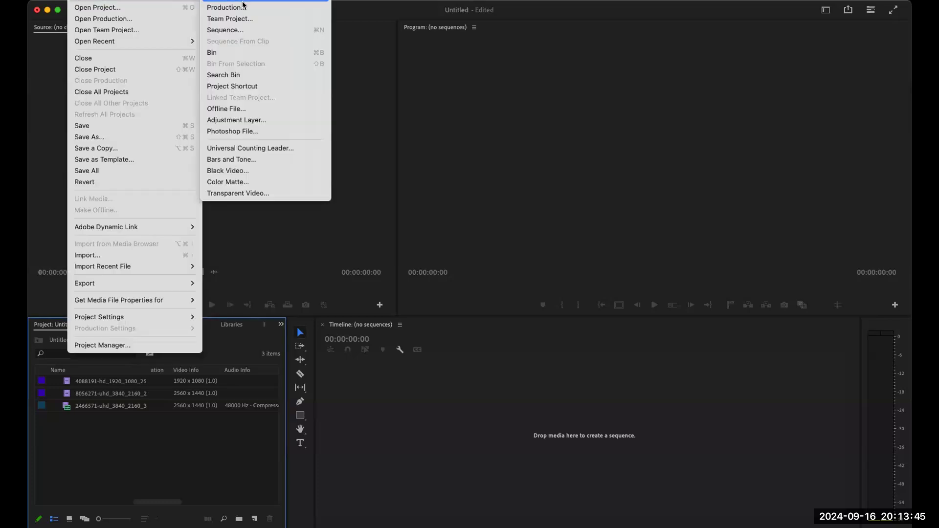
pyautogui.click(256, 30)
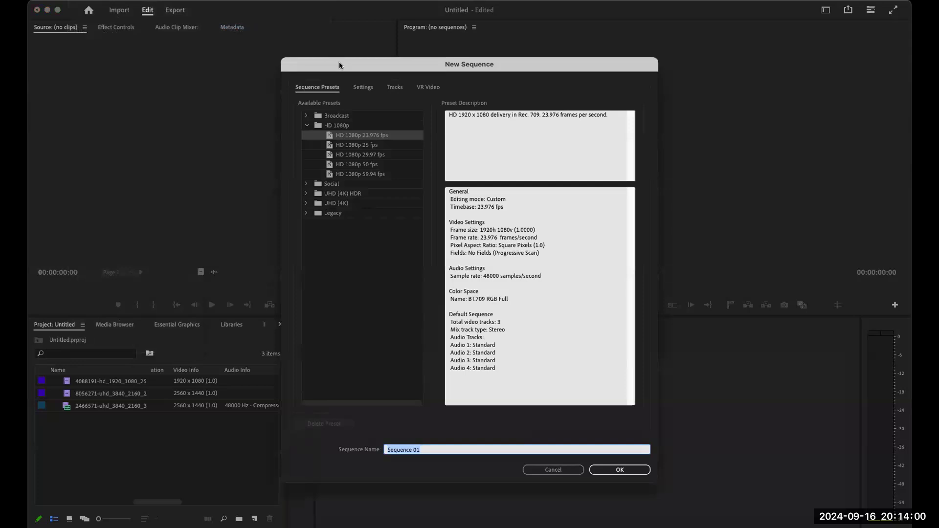
pyautogui.click(363, 88)
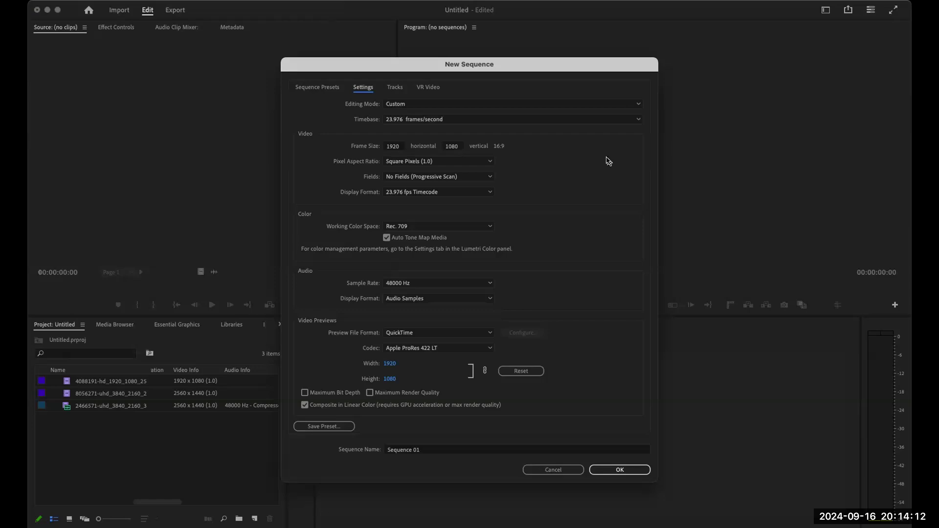
# Set the Timebase to 24.00 frames/second and create the 1920 x 1080 Sequence 01.
pyautogui.click(406, 123)
pyautogui.click(408, 190)
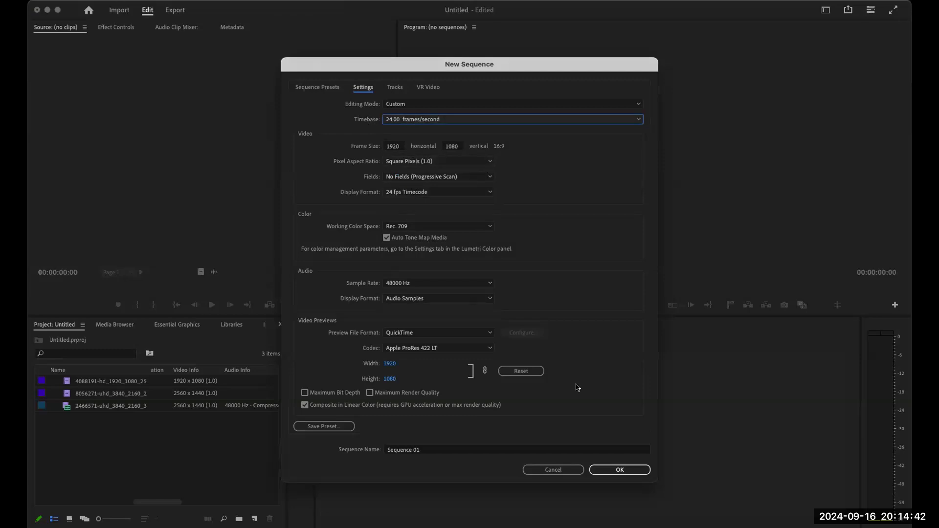
pyautogui.click(618, 470)
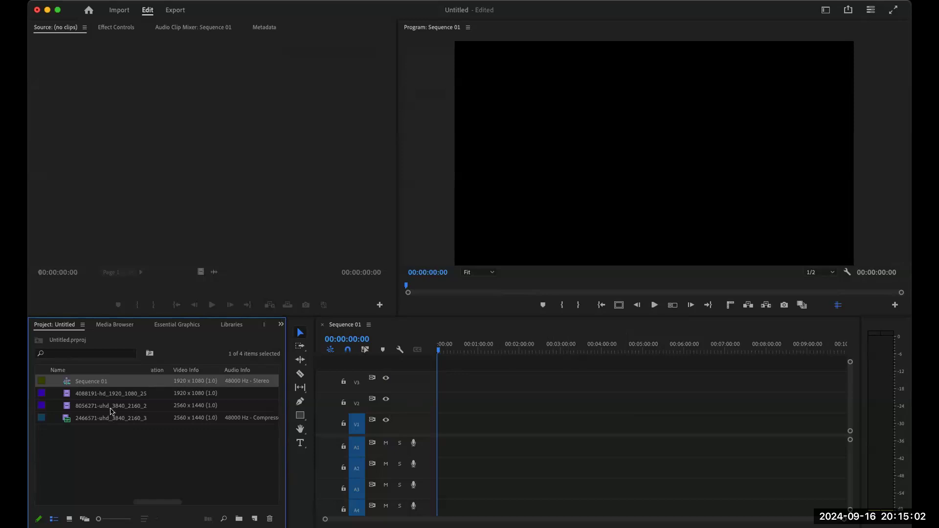
# Place the piano clip at the start of V1, keeping existing sequence settings, and load the dog clip.
pyautogui.moveTo(112, 399); pyautogui.dragTo(443, 423)
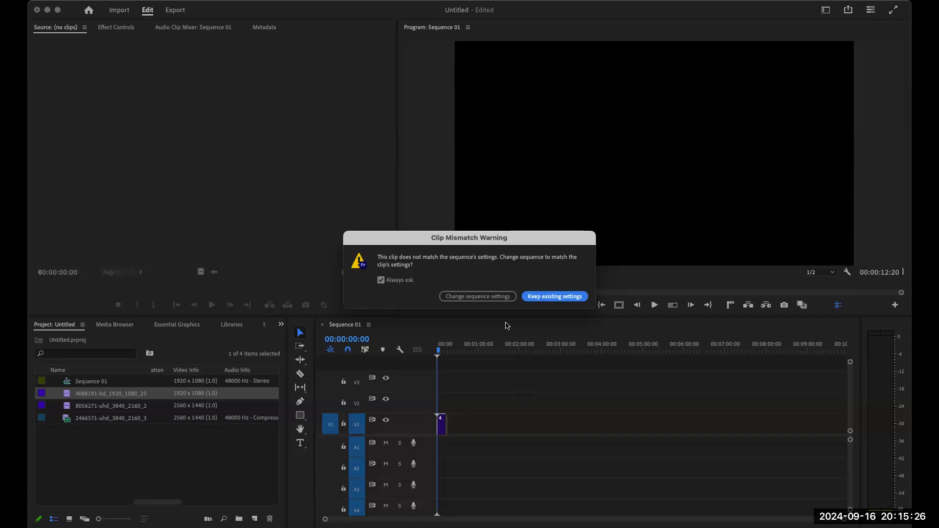
pyautogui.click(545, 299)
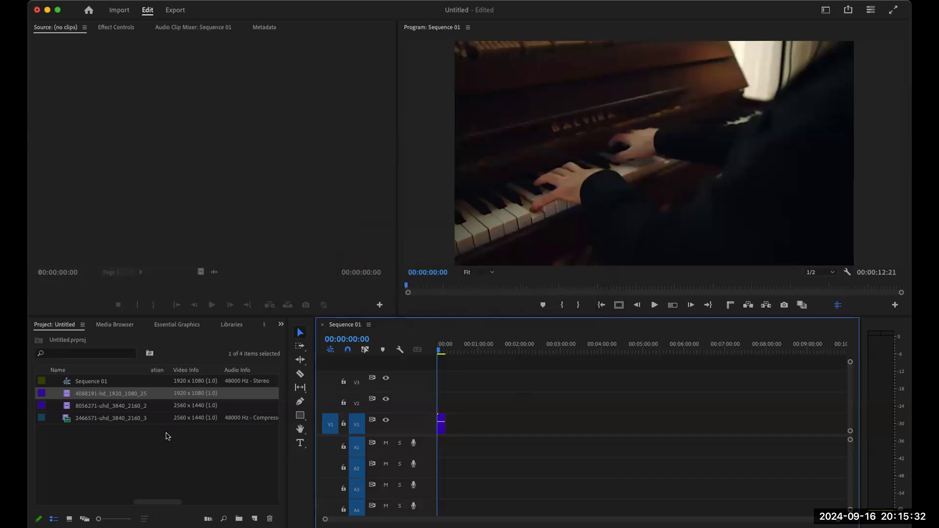
pyautogui.doubleClick(96, 409)
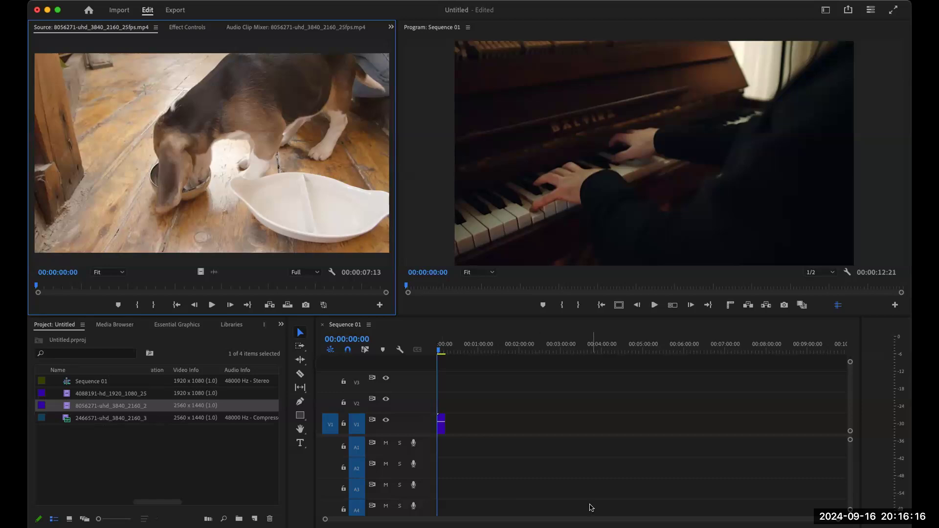
# Set an In point at 00:00:02:07 and an Out point at 00:00:05:06 on the dog clip.
pyautogui.click(141, 288)
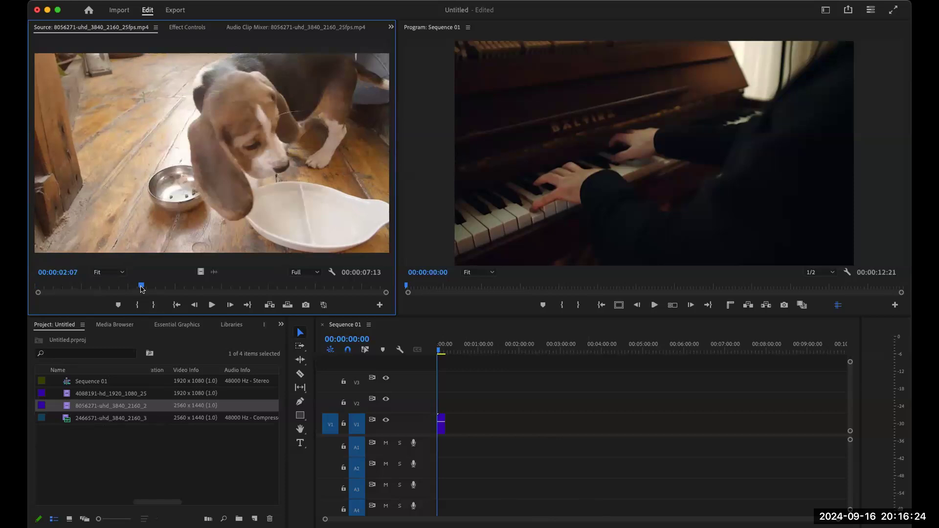
pyautogui.press('i')
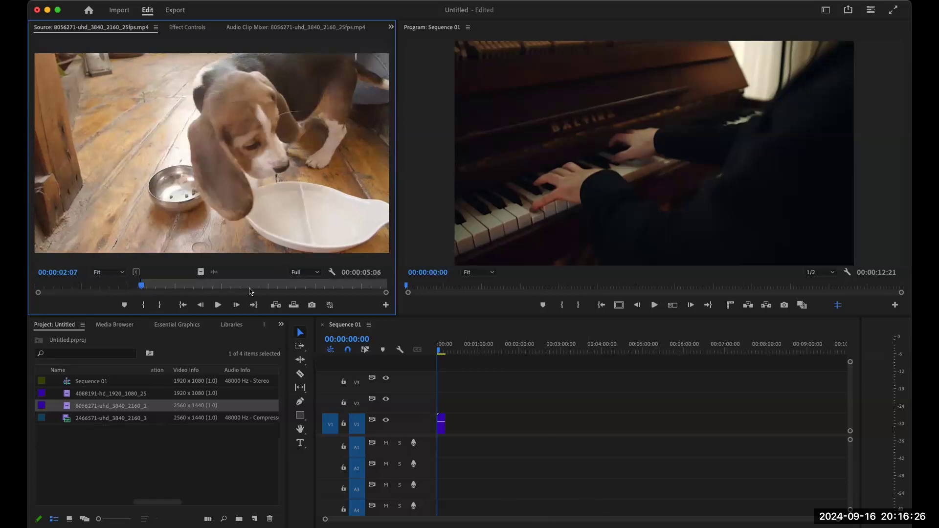
pyautogui.click(280, 285)
pyautogui.press('o')
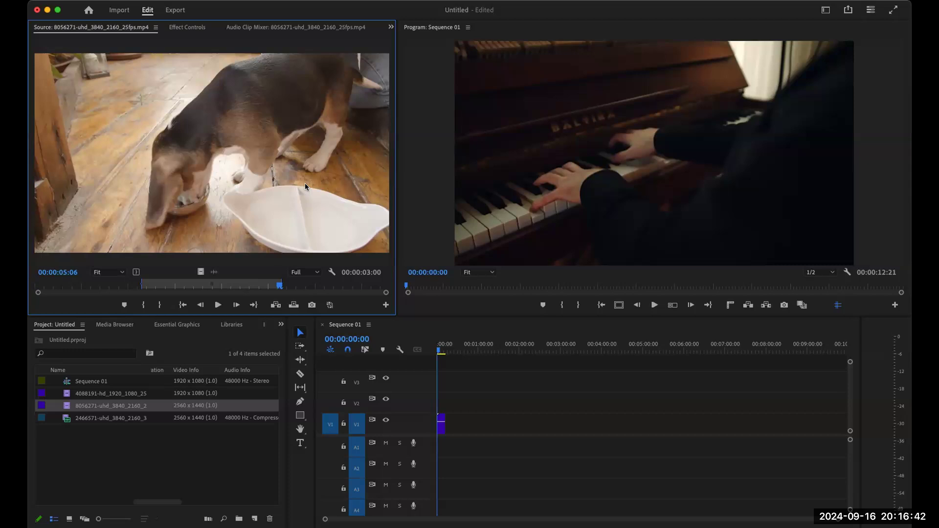
# Drop the marked dog excerpt onto V1, trim its start, and butt it against the piano clip.
pyautogui.moveTo(222, 171); pyautogui.dragTo(469, 425)
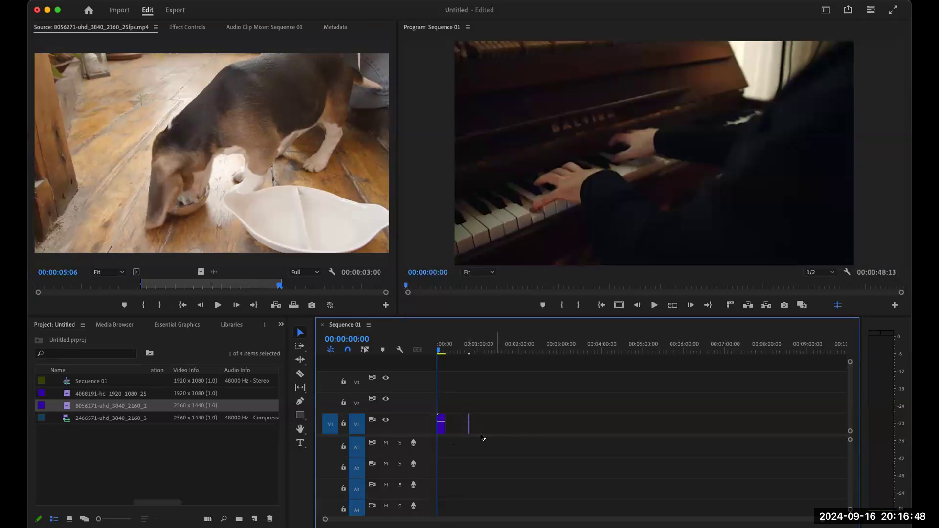
pyautogui.press('-')
pyautogui.press('-')
pyautogui.press('-')
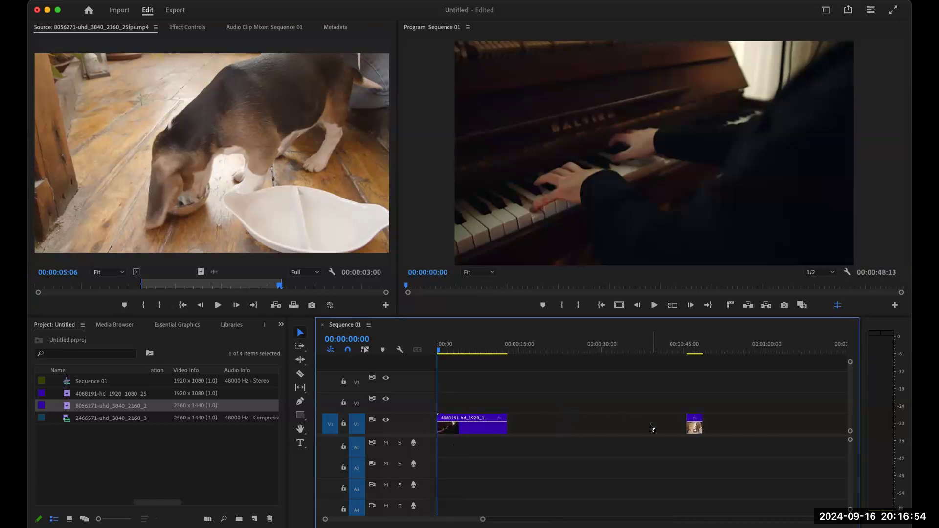
pyautogui.click(692, 430)
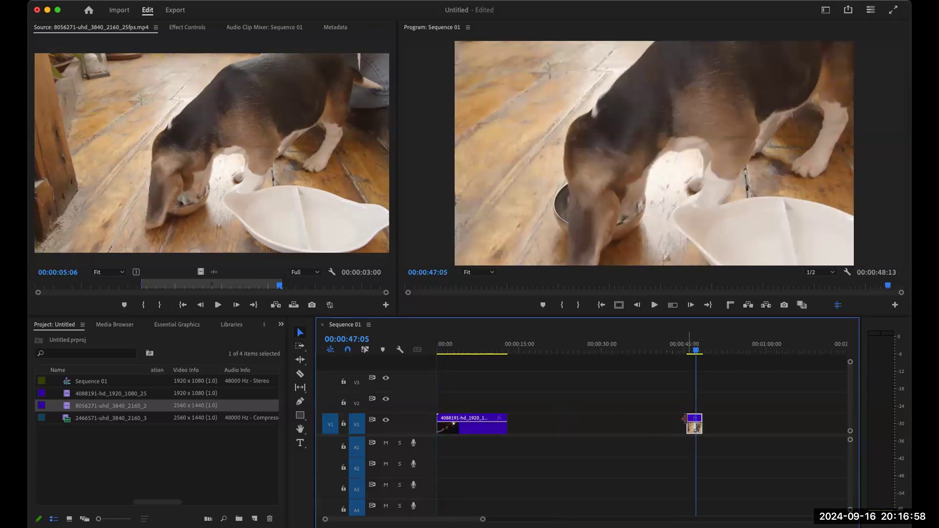
pyautogui.moveTo(684, 424); pyautogui.dragTo(715, 425)
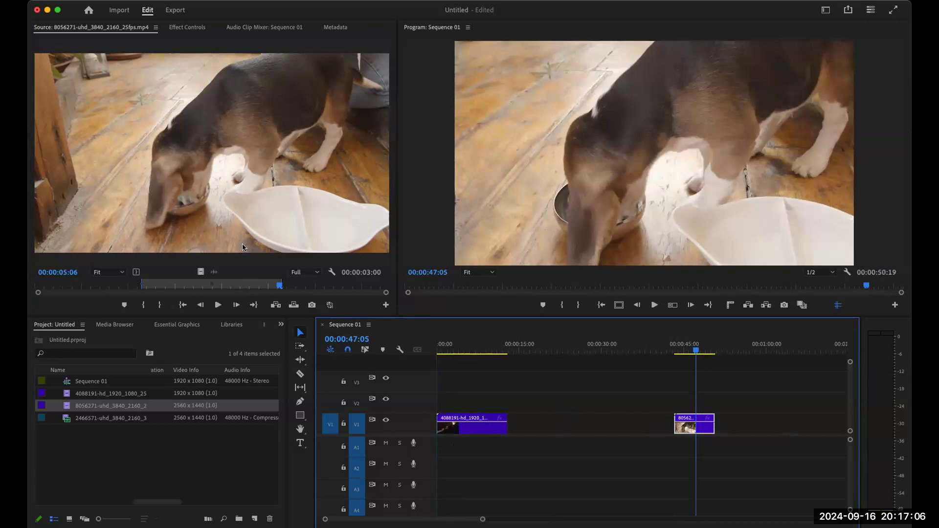
pyautogui.moveTo(242, 247); pyautogui.dragTo(504, 434)
pyautogui.click(517, 338)
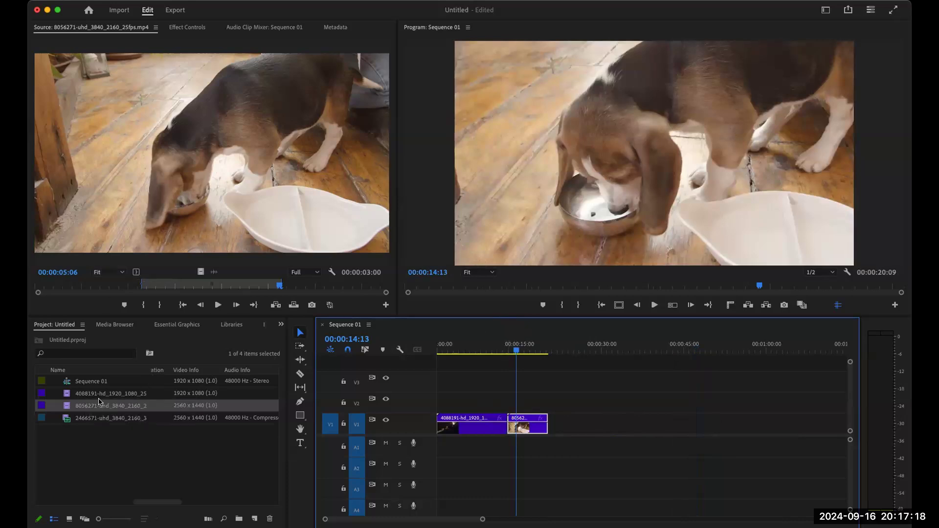
# Rename the Project panel clips to 'dog', 'piano' and 'video game'.
pyautogui.click(68, 407)
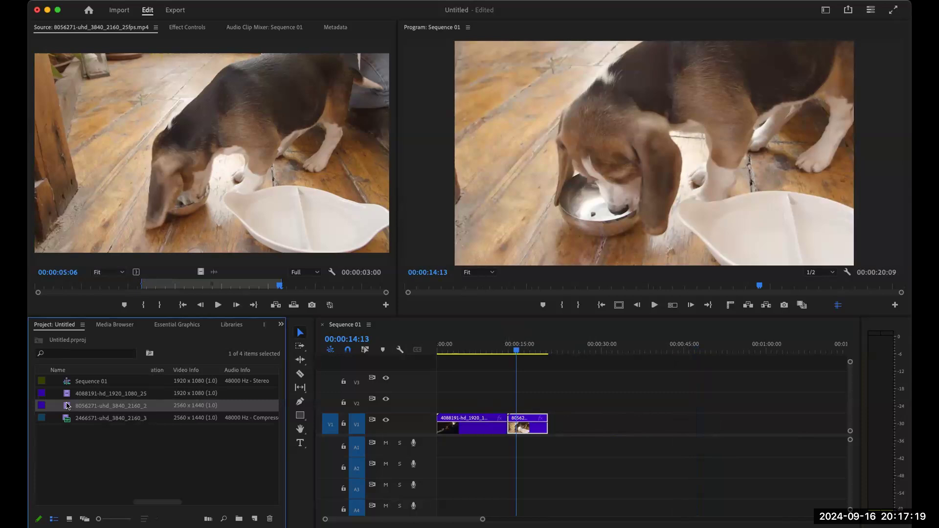
pyautogui.click(100, 404)
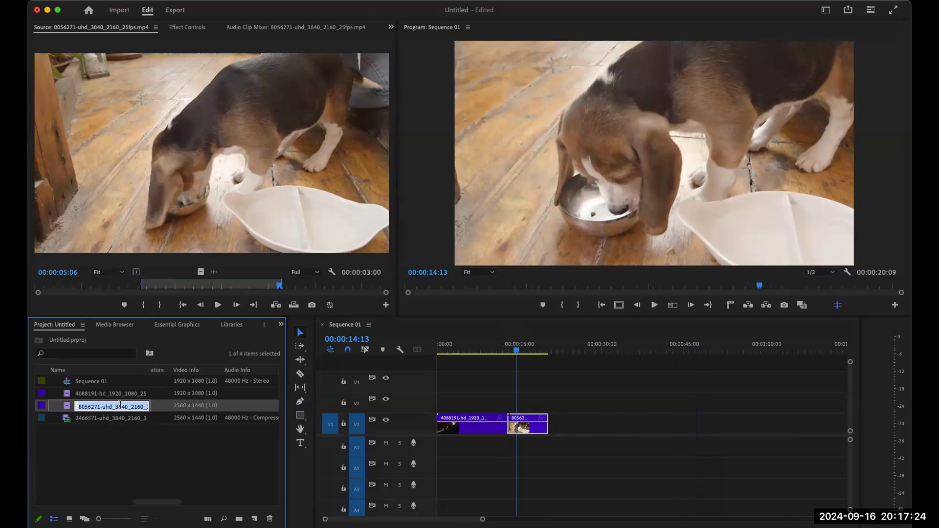
pyautogui.write('dog')
pyautogui.press('Tab')
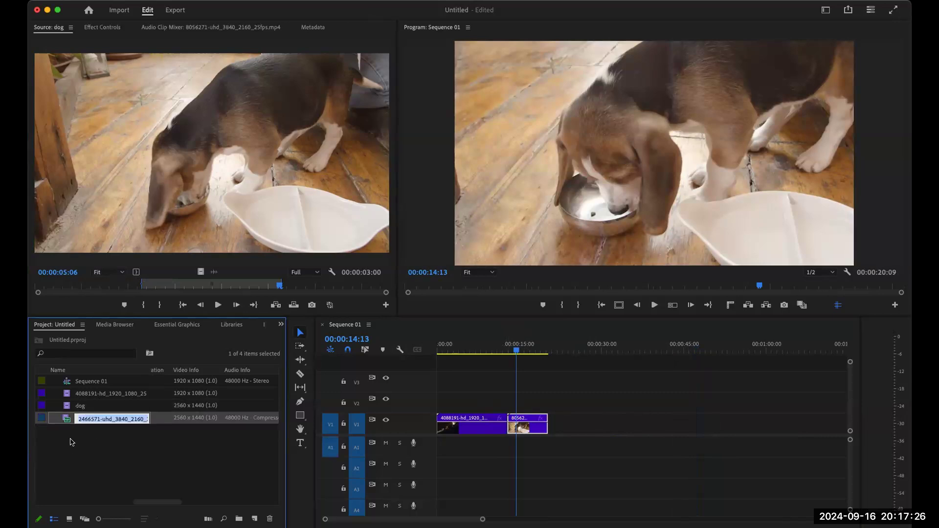
pyautogui.doubleClick(81, 397)
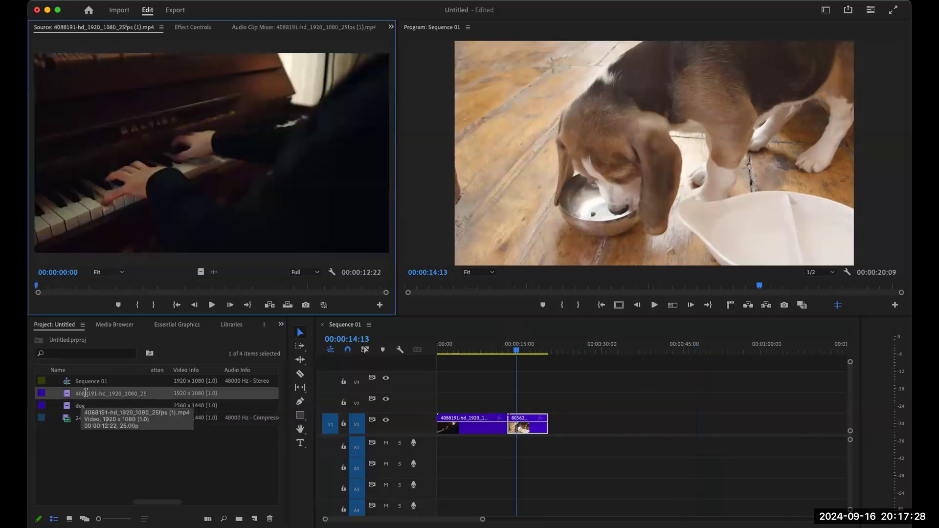
pyautogui.click(86, 393)
pyautogui.write('piano')
pyautogui.press('Tab')
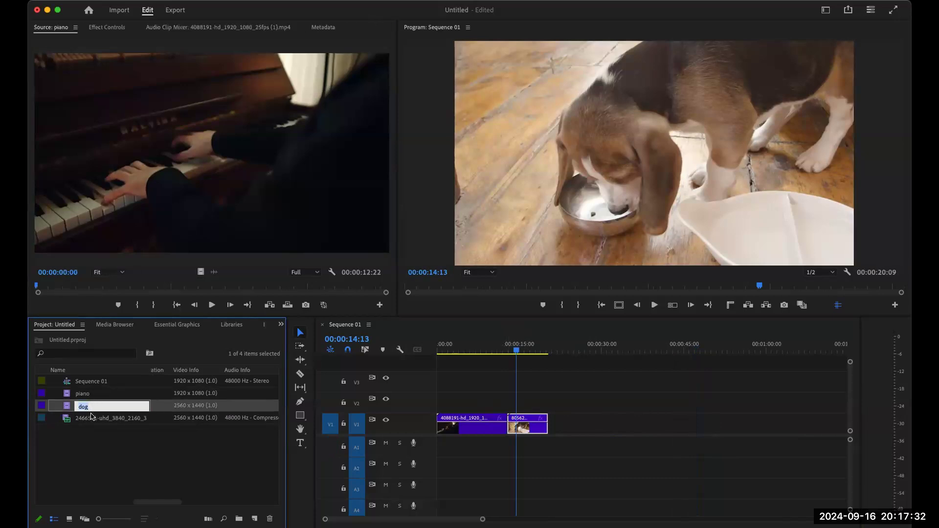
pyautogui.press('Tab')
pyautogui.write('video game')
pyautogui.press('Tab')
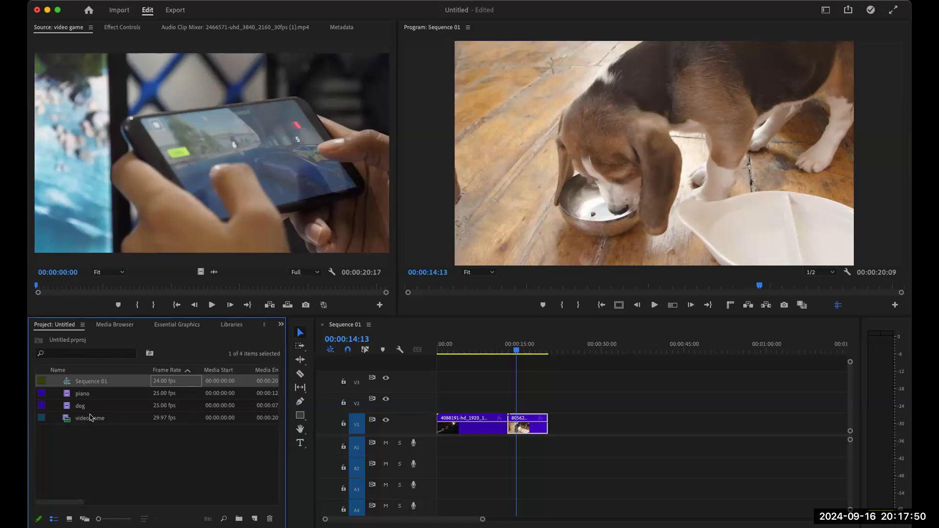
# Place the video game clip with its audio after the dog clip, then park the playhead at 00:00:07:18.
pyautogui.moveTo(90, 417); pyautogui.dragTo(552, 428)
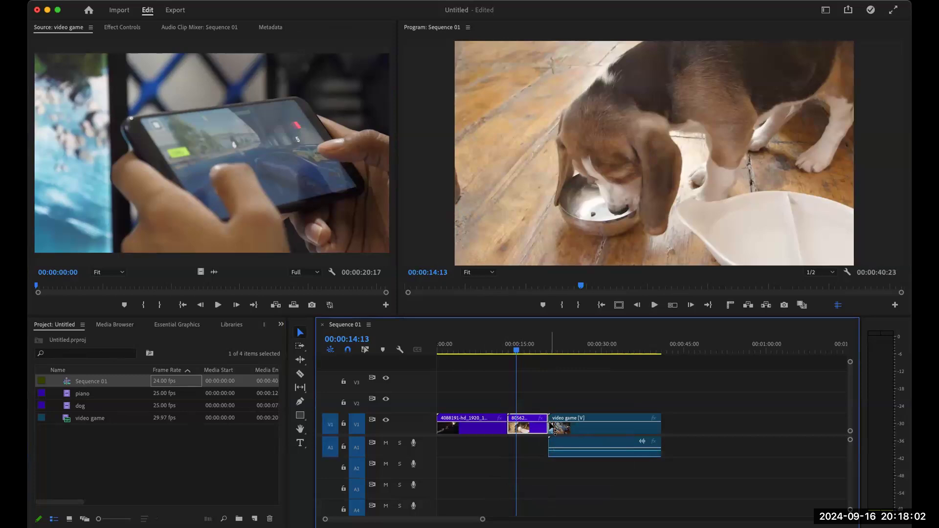
pyautogui.click(480, 350)
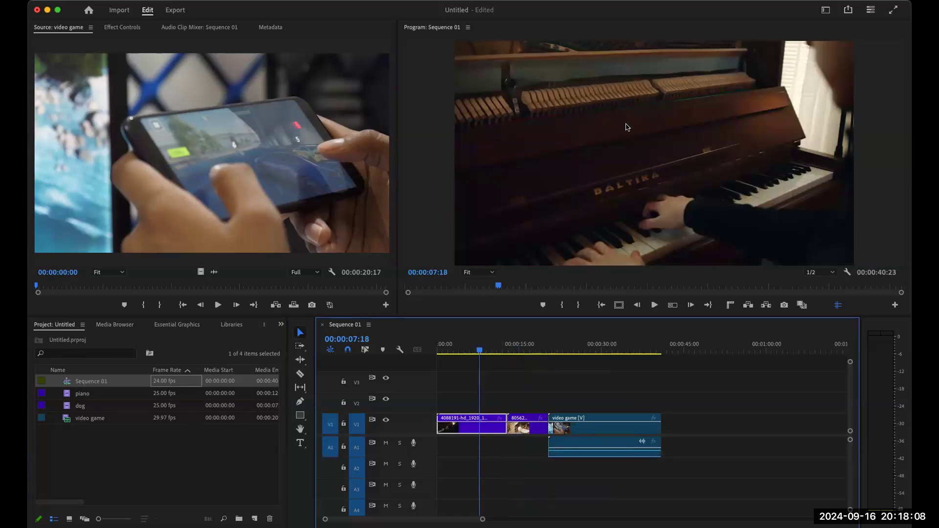
pyautogui.doubleClick(473, 428)
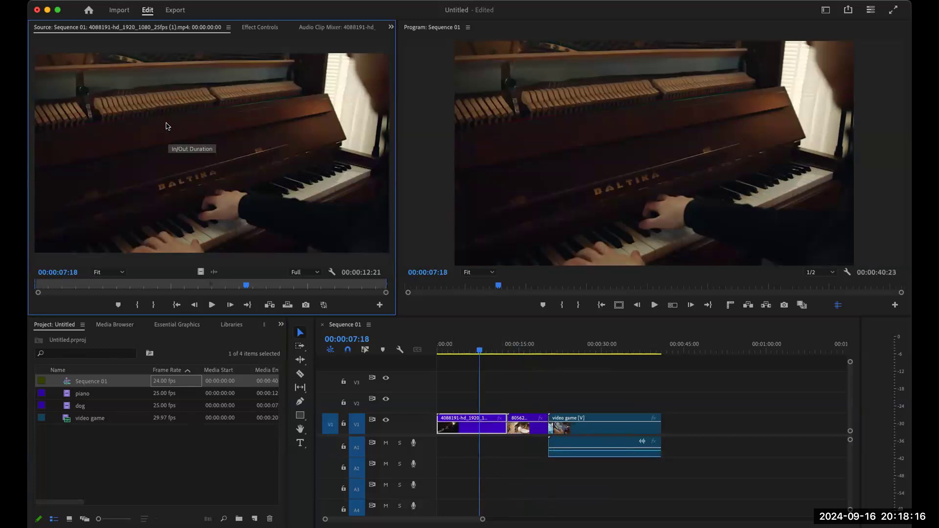
pyautogui.click(256, 29)
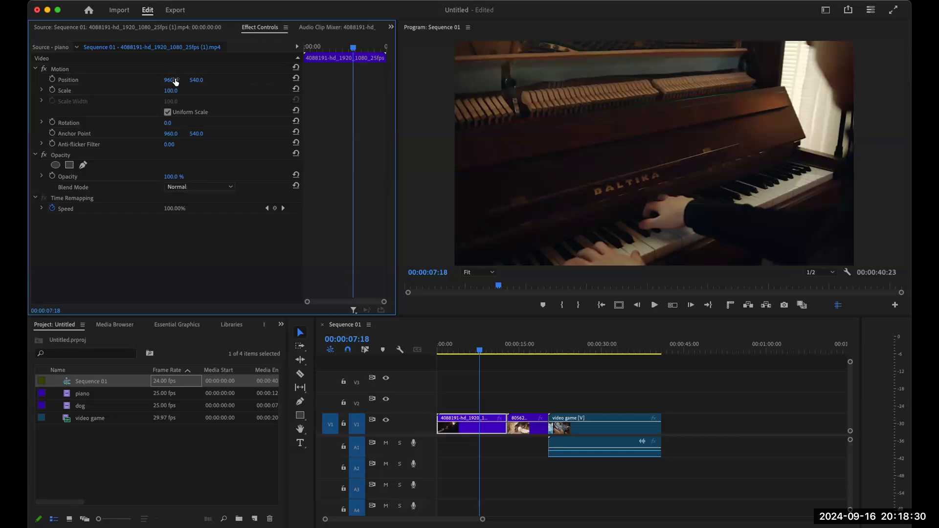
pyautogui.moveTo(172, 80)
pyautogui.mouseDown()
pyautogui.moveTo(214, 89)
pyautogui.moveTo(186, 80)
pyautogui.moveTo(199, 80)
pyautogui.moveTo(155, 91)
pyautogui.moveTo(171, 91)
pyautogui.mouseUp()
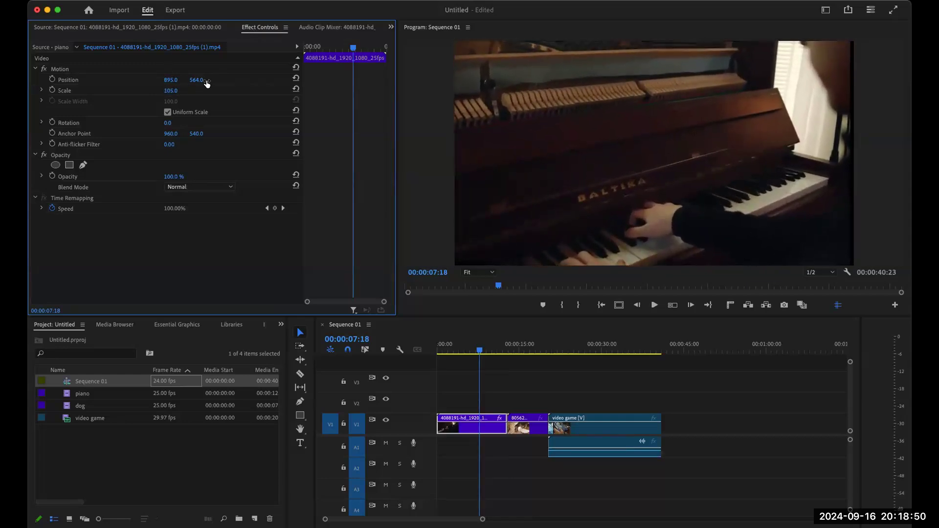
pyautogui.moveTo(197, 80); pyautogui.dragTo(175, 80)
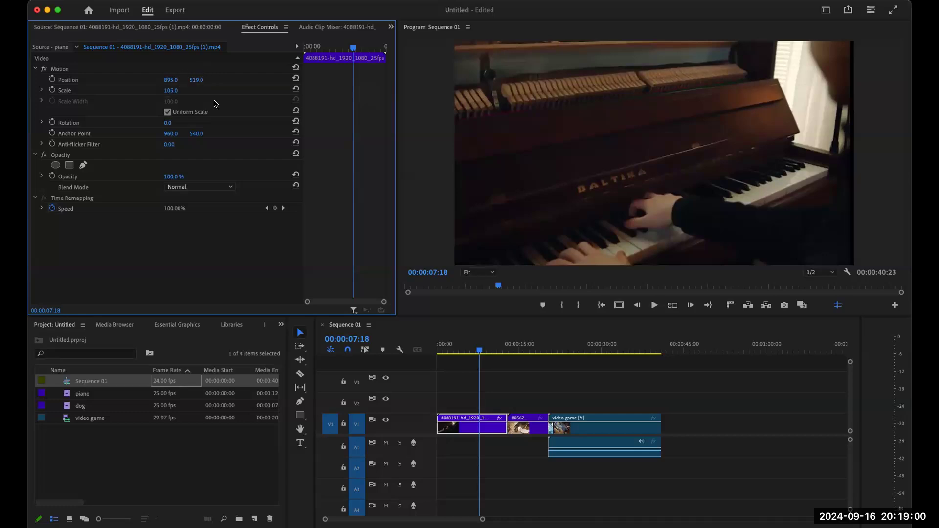
# Raise the piano clip's Motion scale to 108.1 and return the playhead to 00:00:00:00.
pyautogui.click(534, 127)
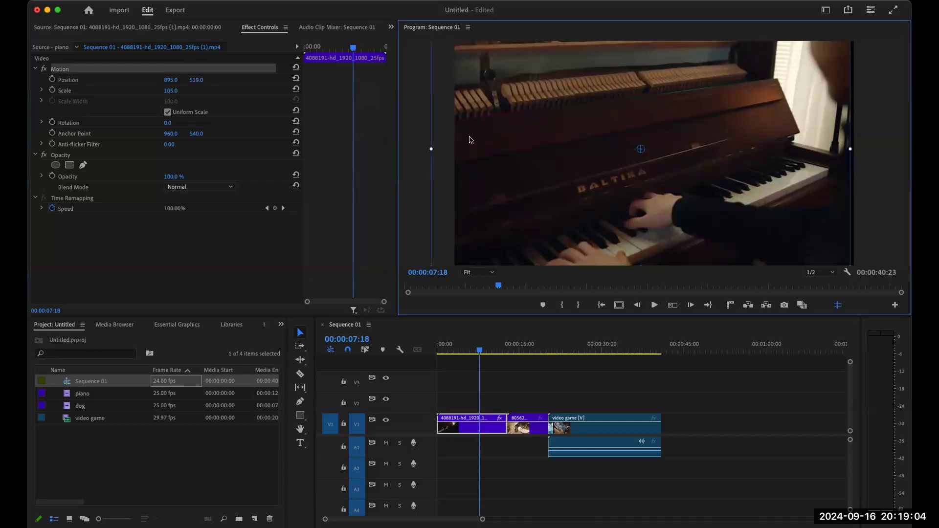
pyautogui.moveTo(430, 149)
pyautogui.mouseDown()
pyautogui.moveTo(463, 150)
pyautogui.moveTo(424, 158)
pyautogui.mouseUp()
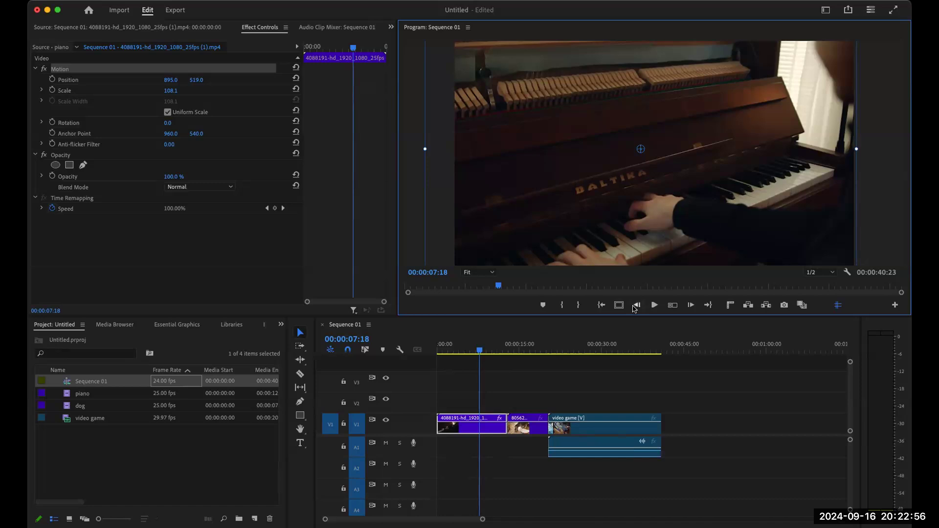
pyautogui.moveTo(480, 348); pyautogui.dragTo(390, 354)
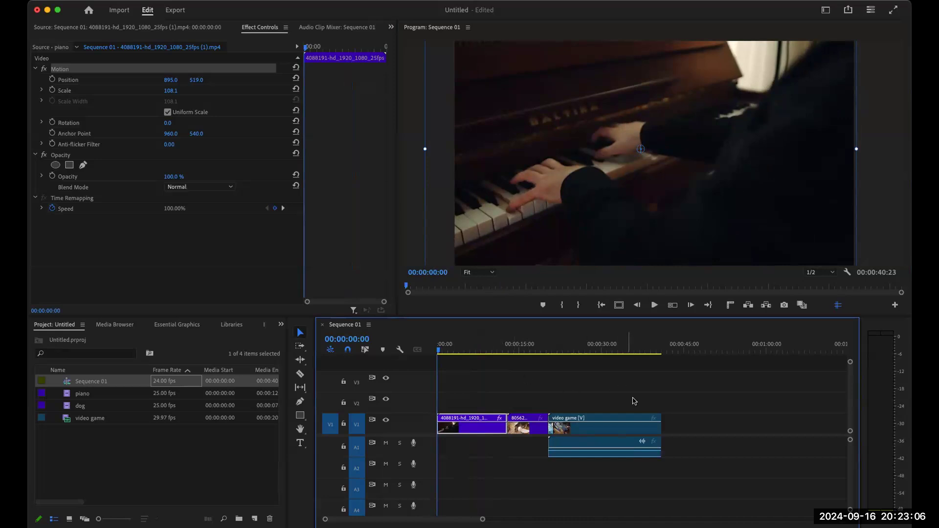
# Select only the video game clip's audio on A1 and delete it.
pyautogui.click(595, 444)
pyautogui.click(596, 420)
pyautogui.click(597, 444)
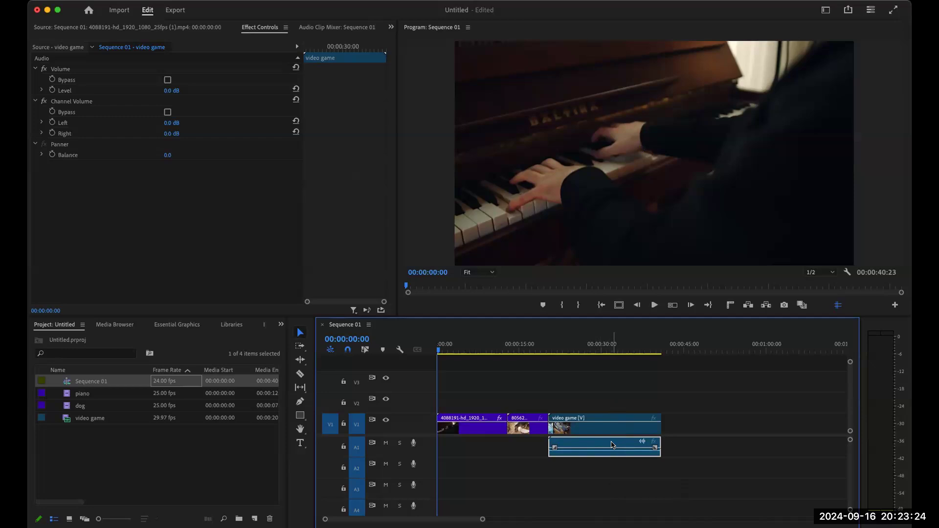
pyautogui.moveTo(592, 352); pyautogui.dragTo(605, 352)
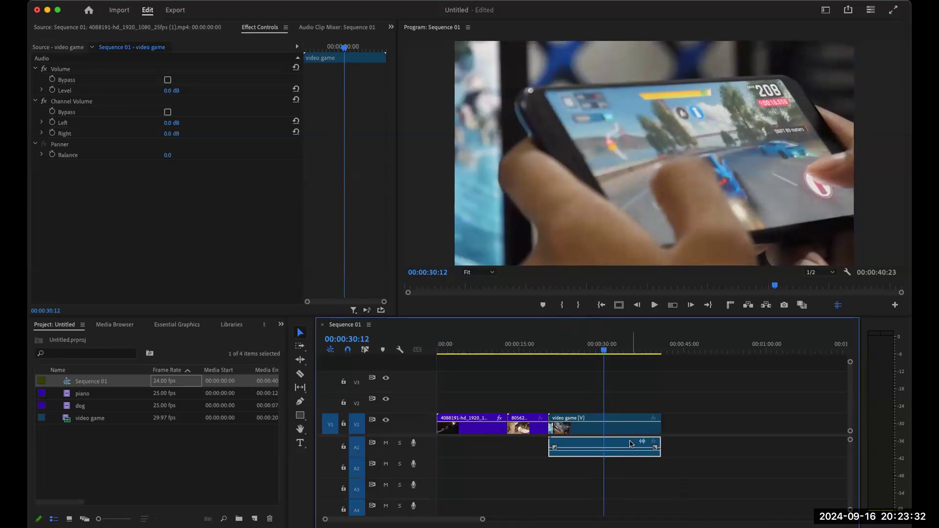
pyautogui.press('Delete')
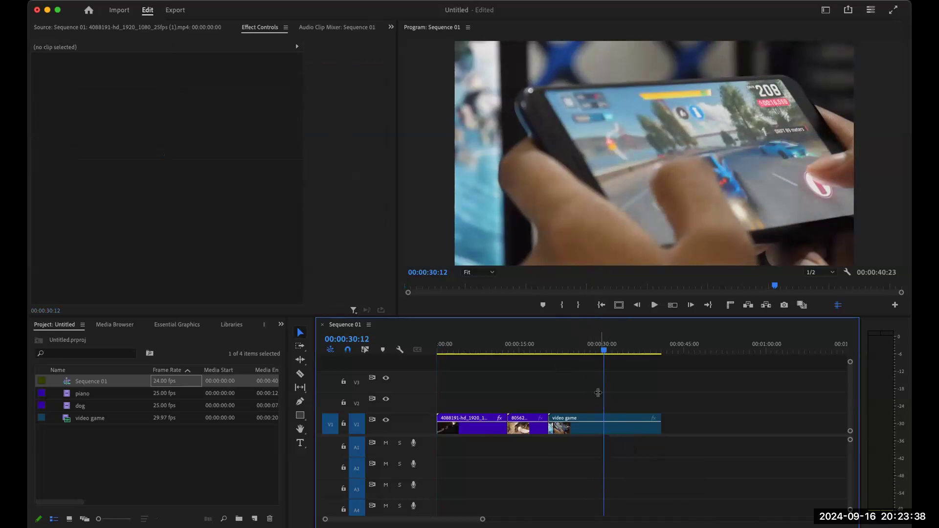
# Set the dog clip's Scale to 79 and change to the Captions and Graphics workspace.
pyautogui.moveTo(600, 353); pyautogui.dragTo(524, 358)
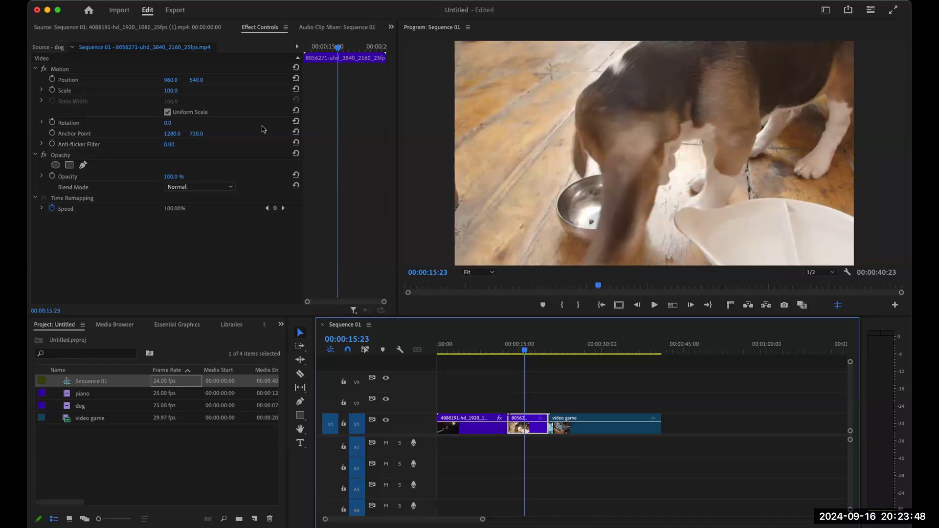
pyautogui.moveTo(170, 91)
pyautogui.mouseDown()
pyautogui.moveTo(137, 91)
pyautogui.moveTo(177, 89)
pyautogui.mouseUp()
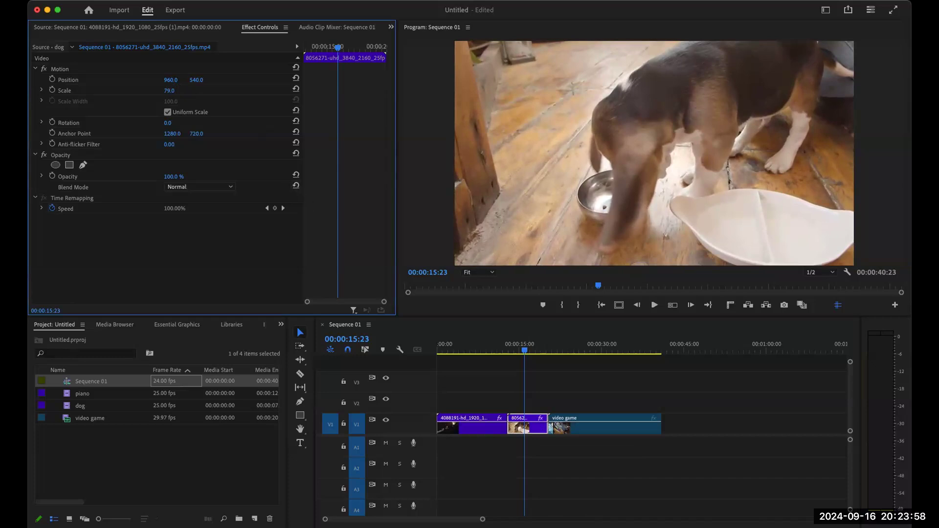
pyautogui.moveTo(372, 1)
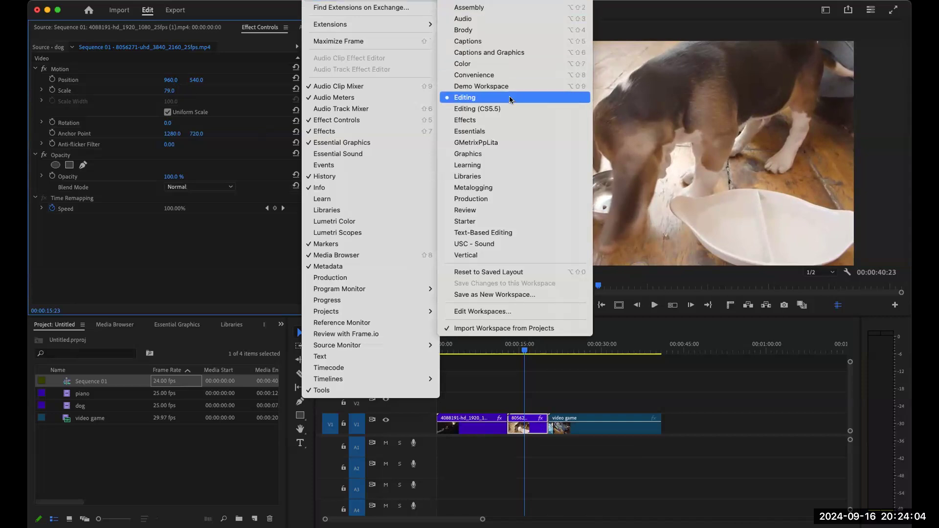
pyautogui.click(515, 54)
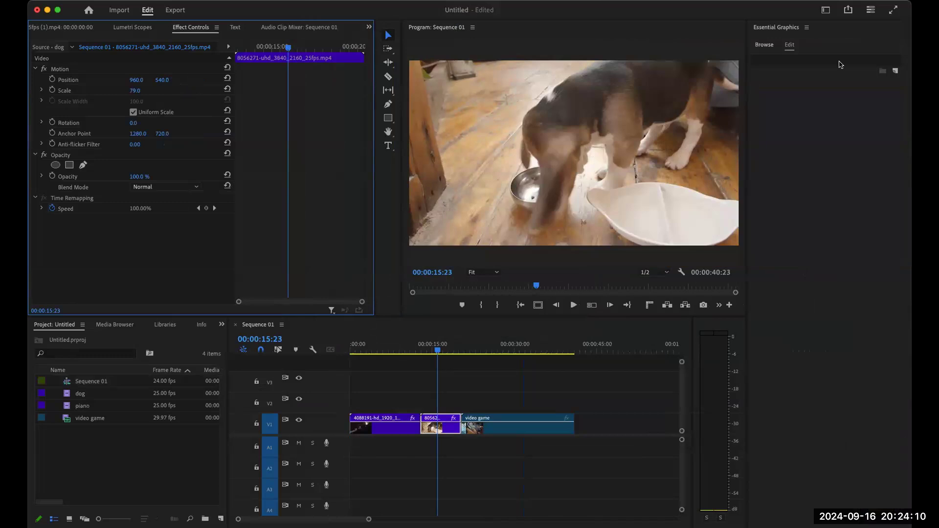
# Browse the Essential Graphics My Templates presets, such as Modern Up and Animated Teal Border Lower Third.
pyautogui.click(765, 45)
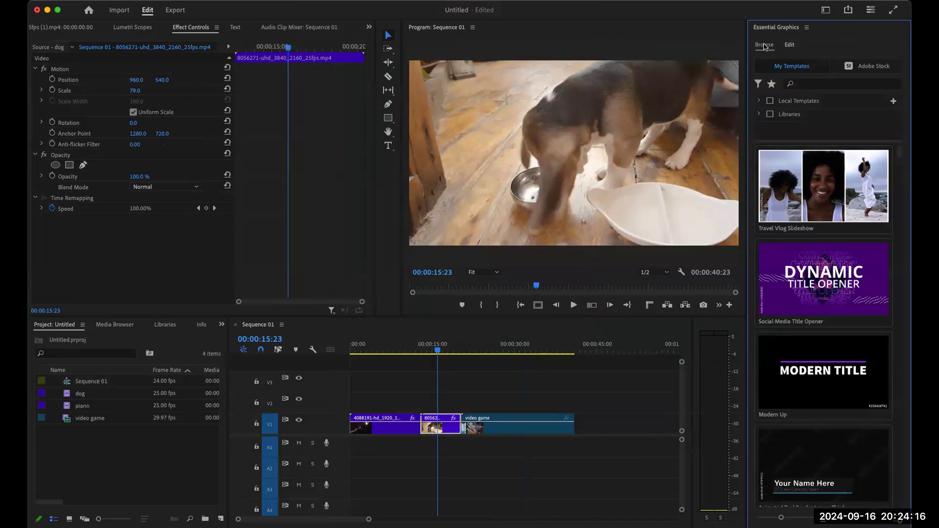
pyautogui.scroll(-3, 826, 362)
pyautogui.scroll(-3, 826, 355)
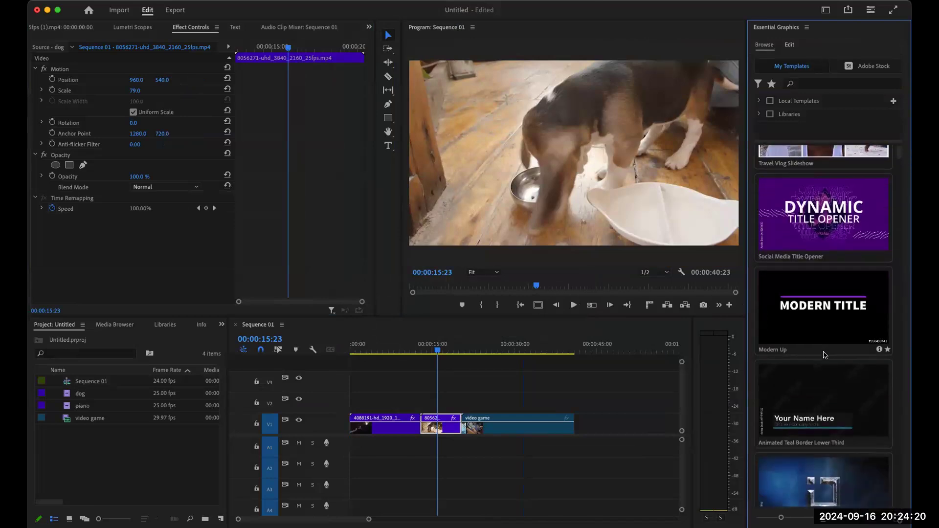
pyautogui.scroll(-6, 820, 308)
pyautogui.scroll(6, 820, 308)
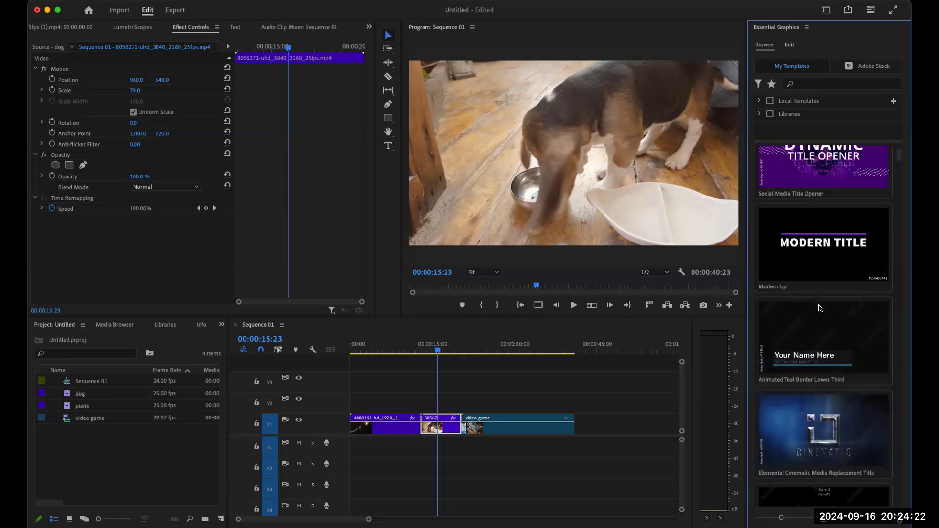
# Add the Modern Up title to V2 at the sequence start, preview it at 00:00:01:07, and select it.
pyautogui.moveTo(814, 251); pyautogui.dragTo(348, 399)
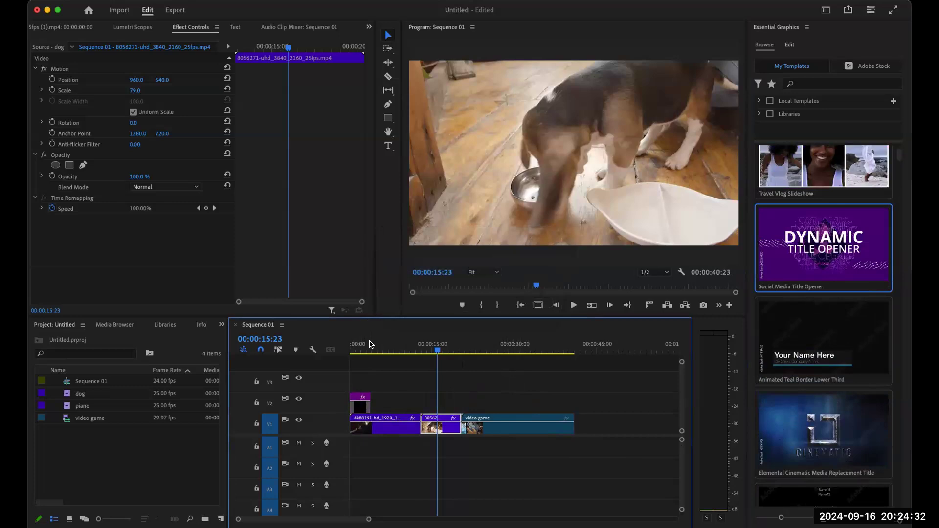
pyautogui.click(357, 348)
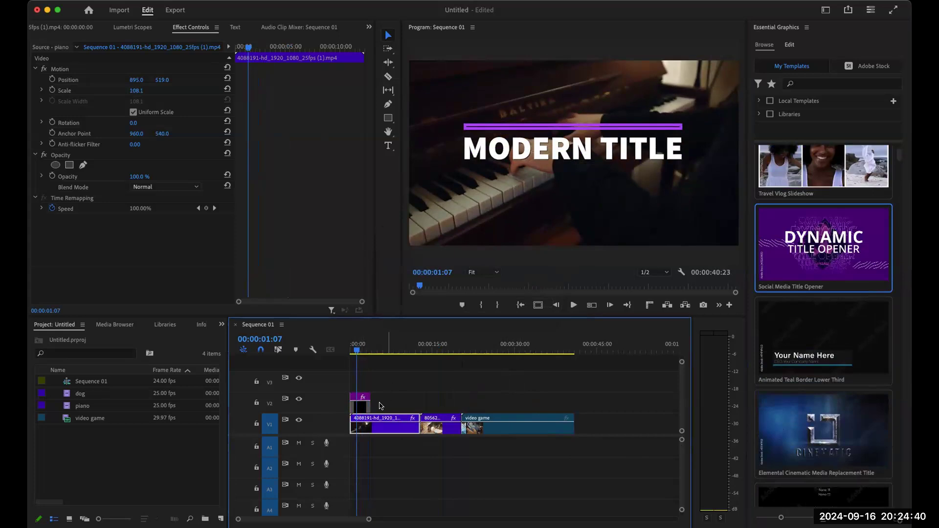
pyautogui.click(360, 407)
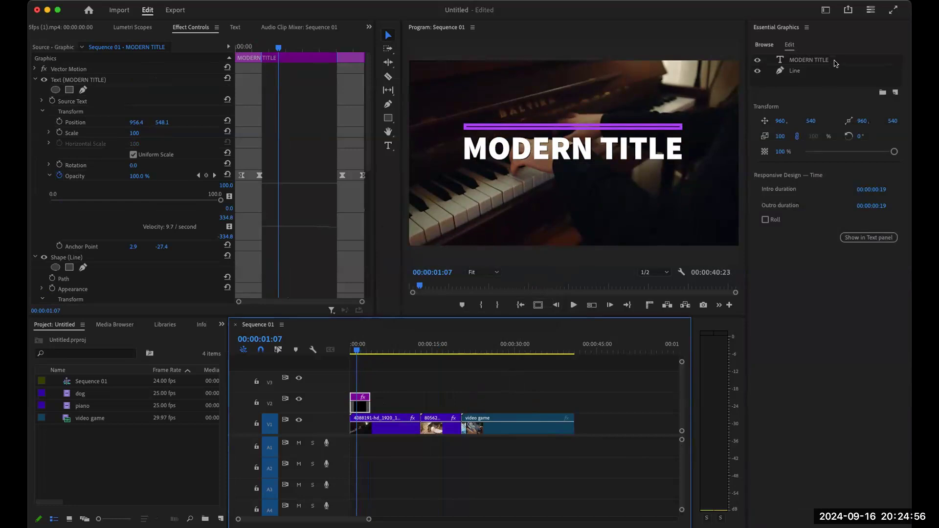
# Set the MODERN TITLE text layer's leading to -10.
pyautogui.click(895, 92)
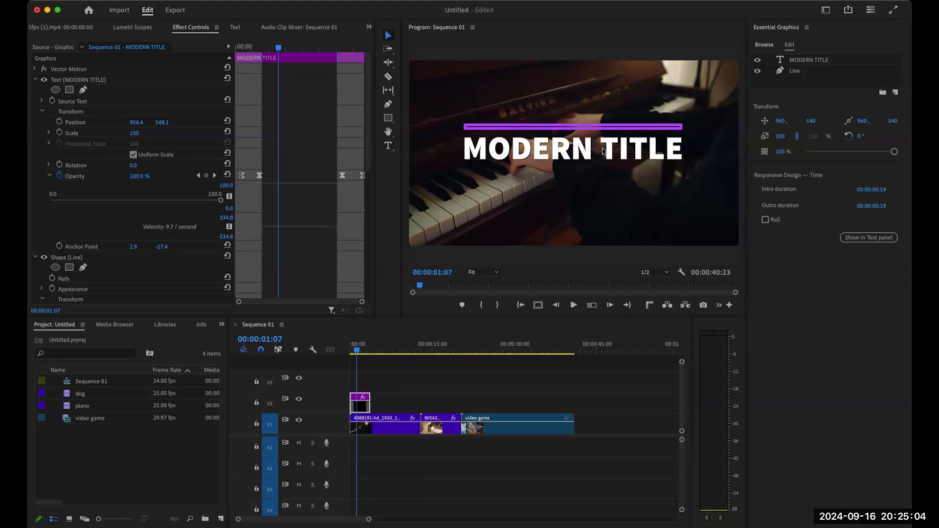
pyautogui.click(803, 70)
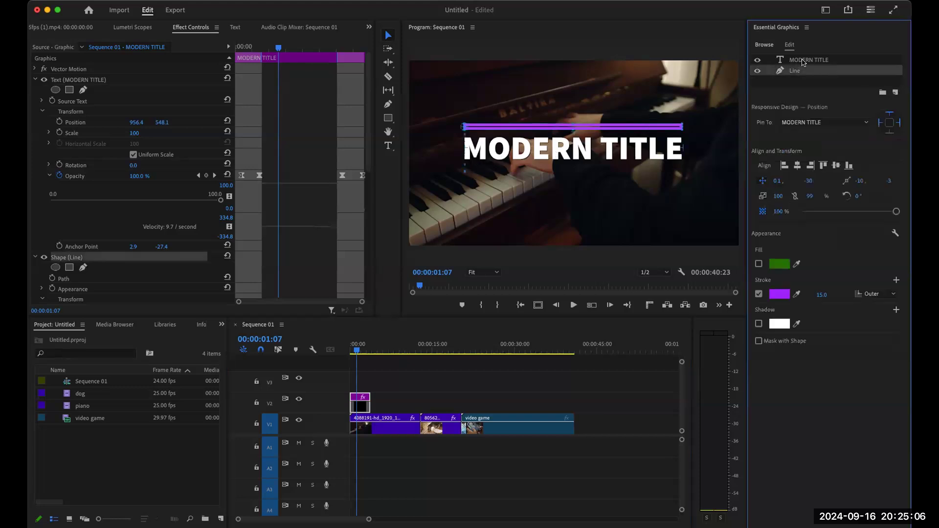
pyautogui.click(803, 61)
pyautogui.click(806, 71)
pyautogui.click(808, 59)
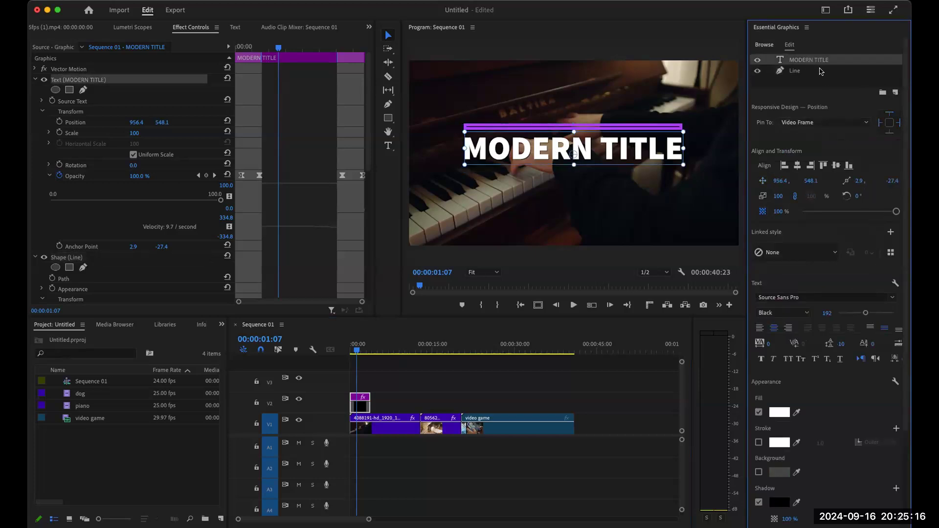
pyautogui.moveTo(841, 344); pyautogui.dragTo(816, 345)
# Move the purple Line layer above the title, then return it beneath the MODERN TITLE text.
pyautogui.click(795, 77)
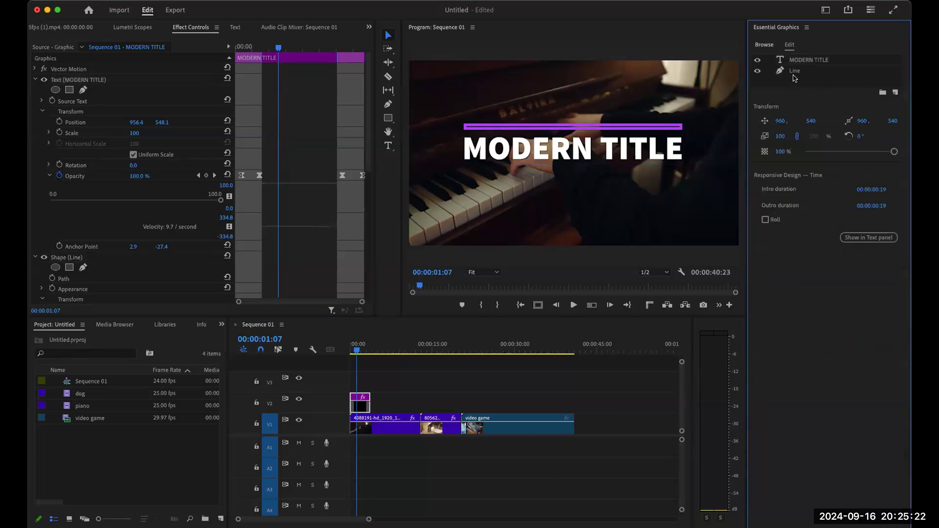
pyautogui.click(795, 71)
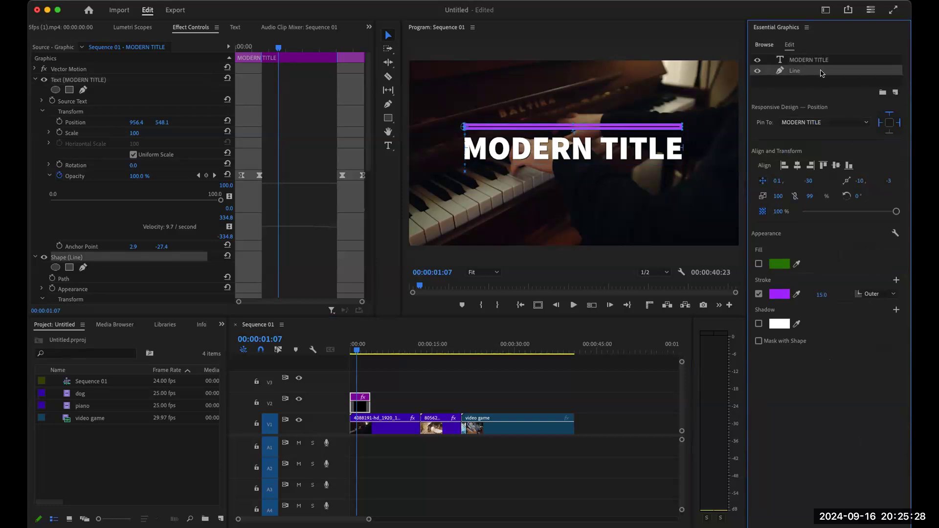
pyautogui.moveTo(819, 70); pyautogui.dragTo(820, 59)
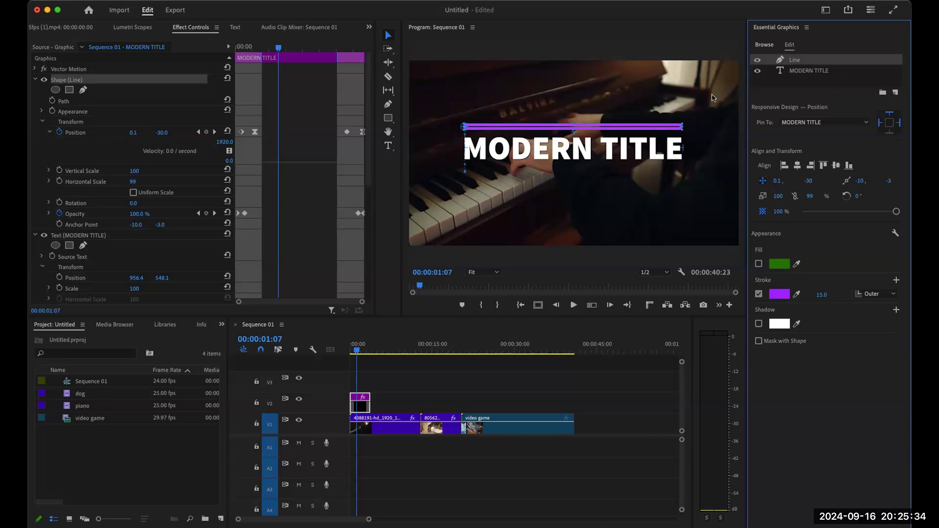
pyautogui.moveTo(830, 63); pyautogui.dragTo(831, 79)
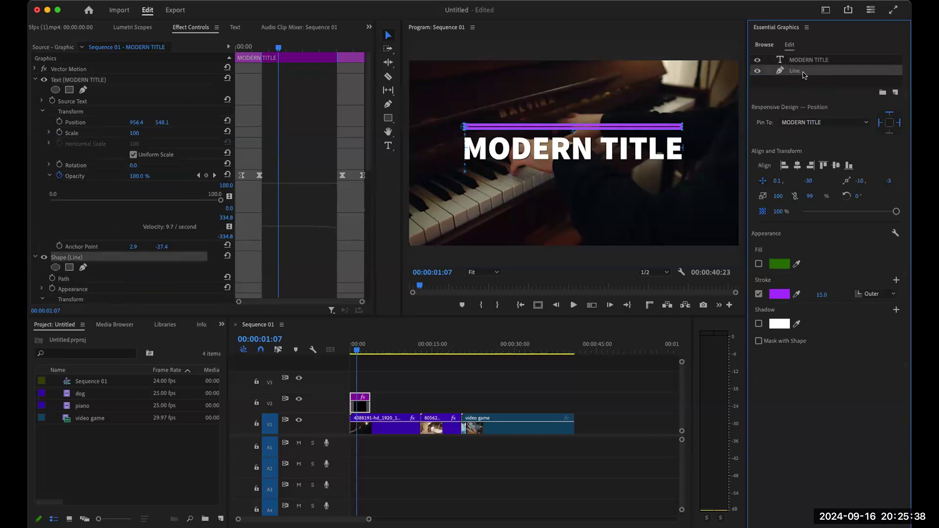
pyautogui.click(806, 60)
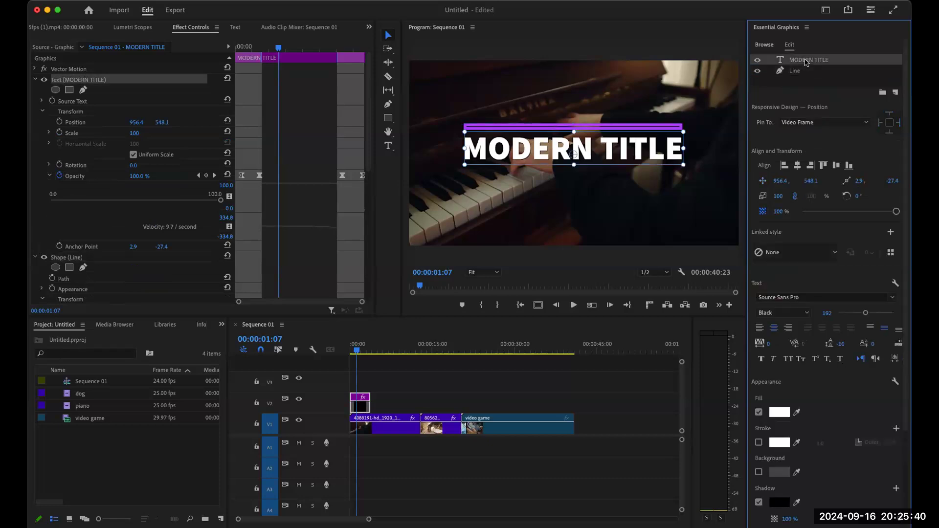
# Retype the piano title as 'I've been playing the piano since I was 3' and shrink it to size 98.
pyautogui.doubleClick(598, 137)
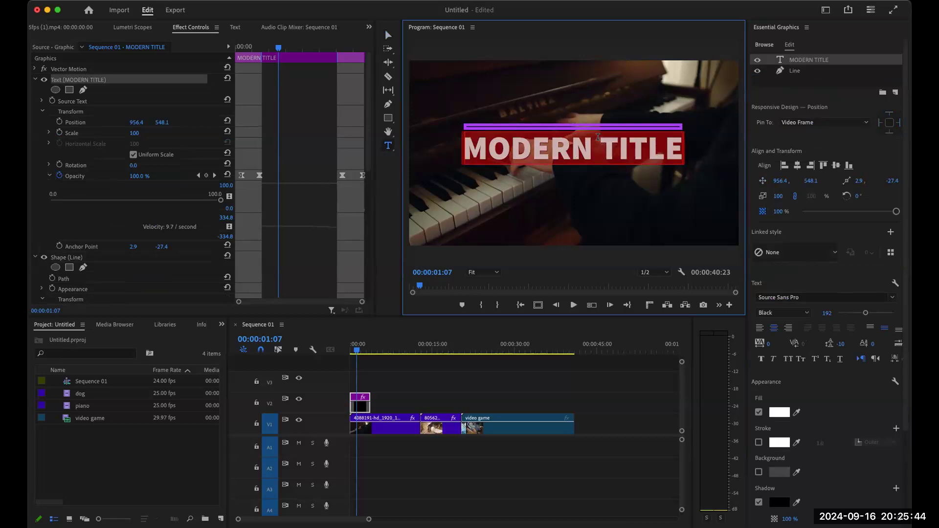
pyautogui.write('I’ve')
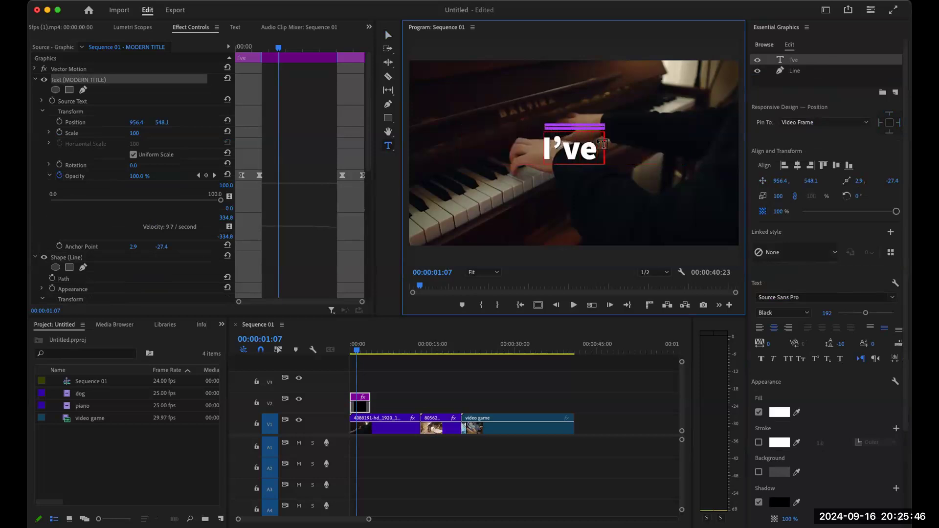
pyautogui.write(' been playing the pi')
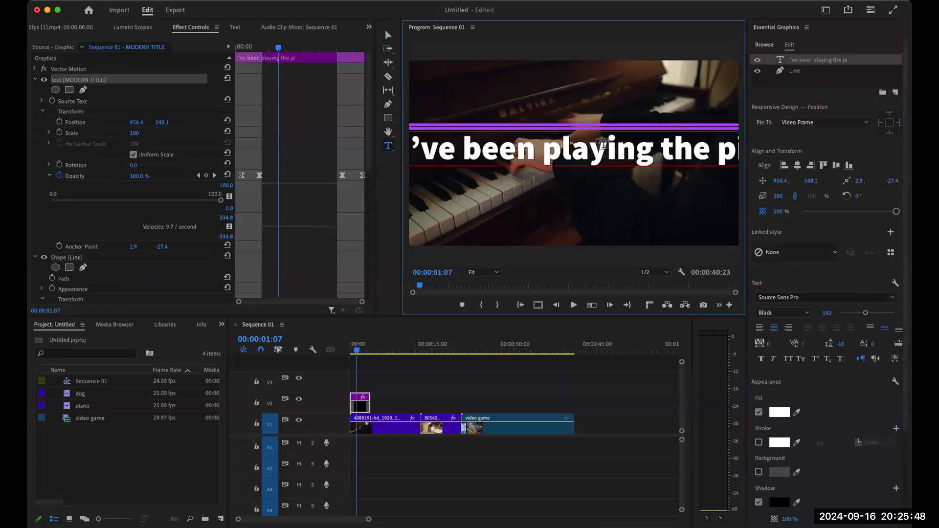
pyautogui.write('ano s')
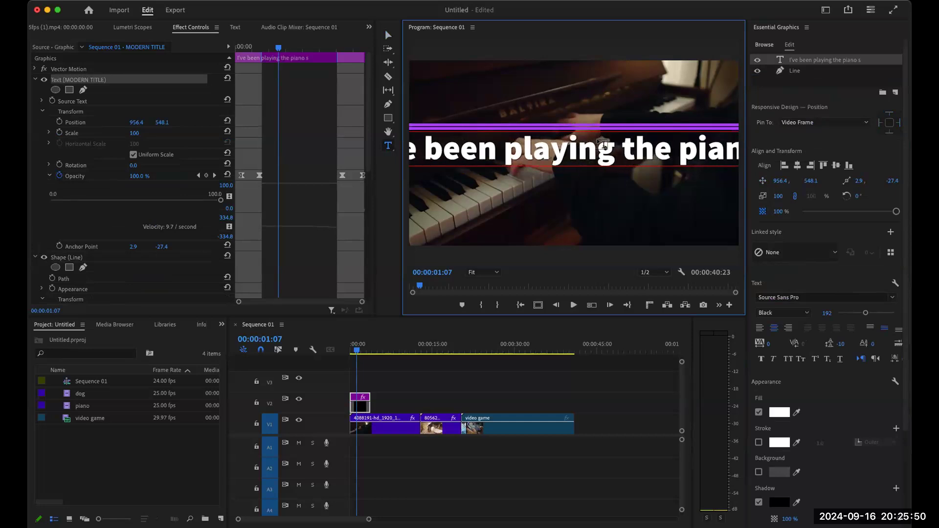
pyautogui.write('ince I was 3')
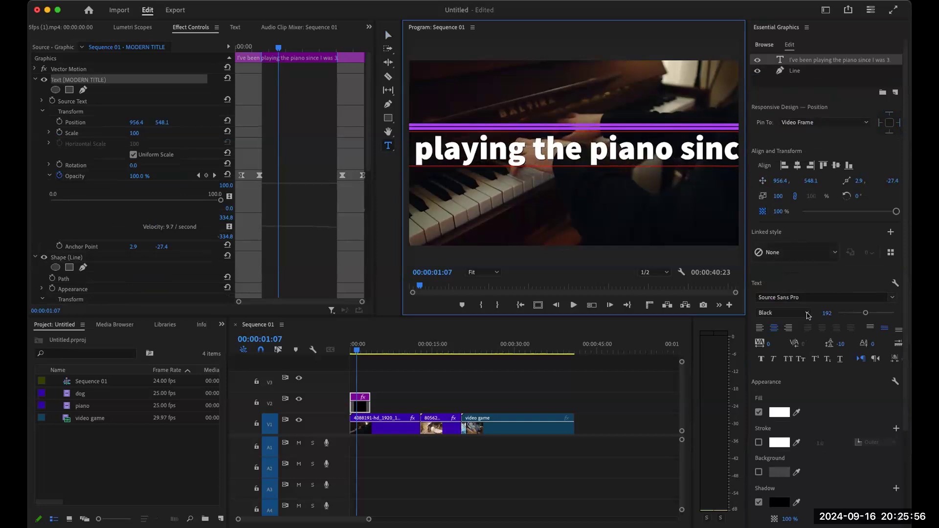
pyautogui.press('Escape')
pyautogui.moveTo(866, 313); pyautogui.dragTo(854, 312)
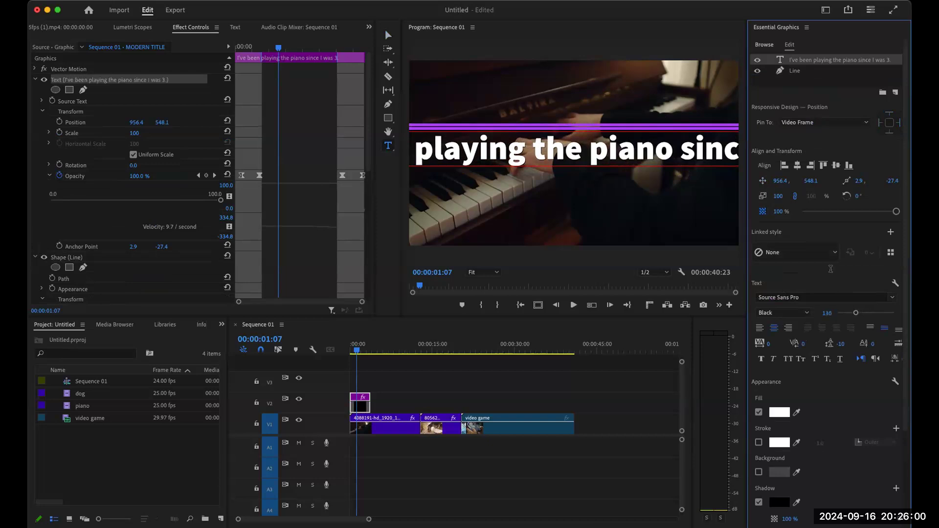
pyautogui.doubleClick(584, 149)
pyautogui.hotkey('ctrl', 'a')
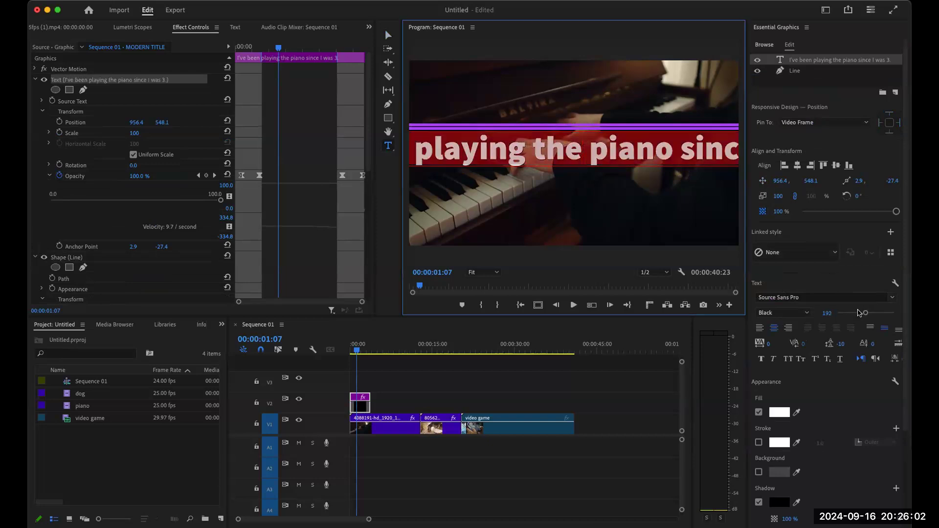
pyautogui.moveTo(866, 313); pyautogui.dragTo(850, 314)
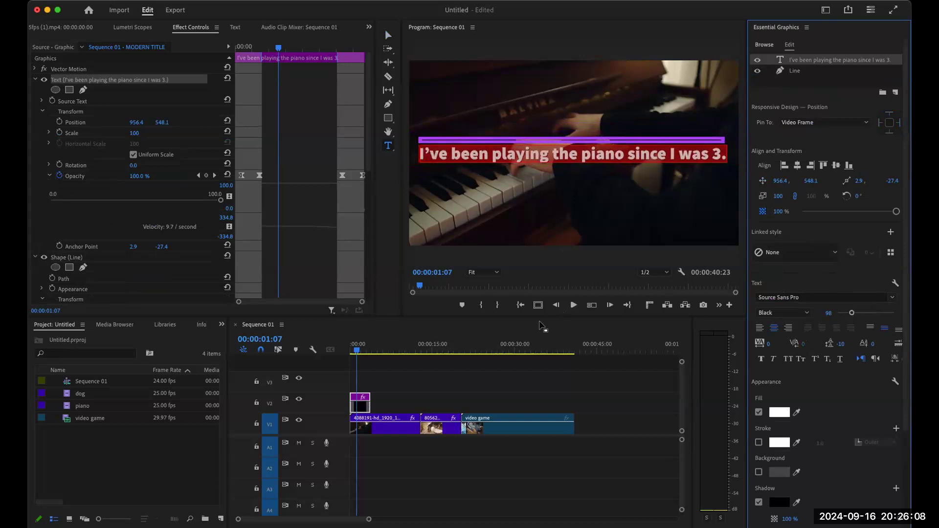
pyautogui.click(477, 357)
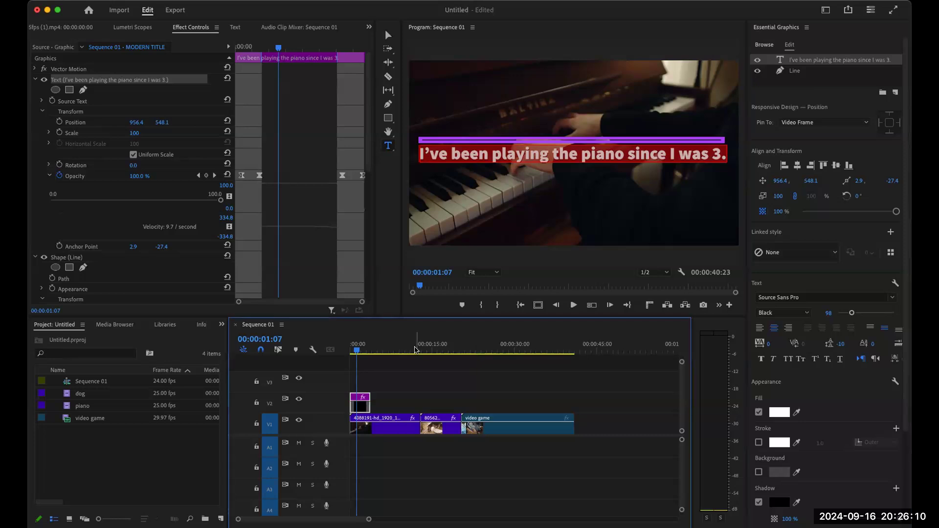
pyautogui.press('Home')
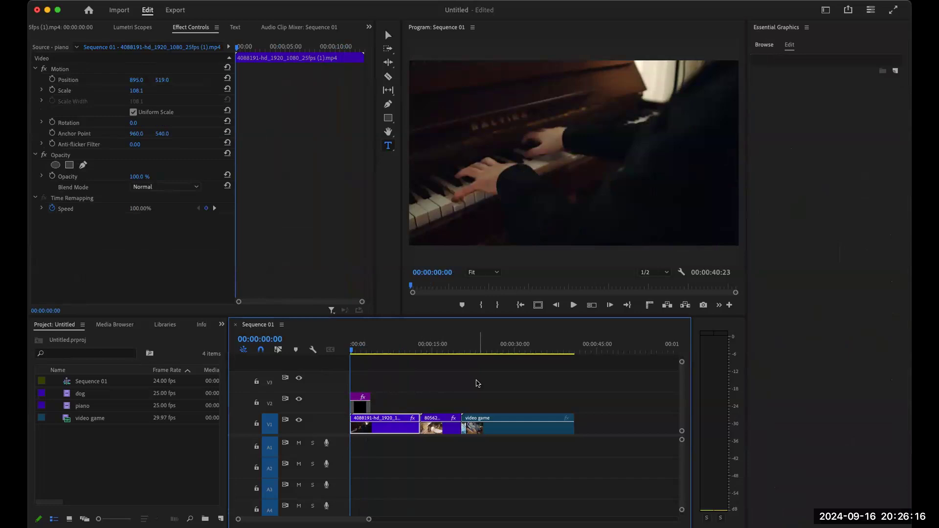
pyautogui.press('space')
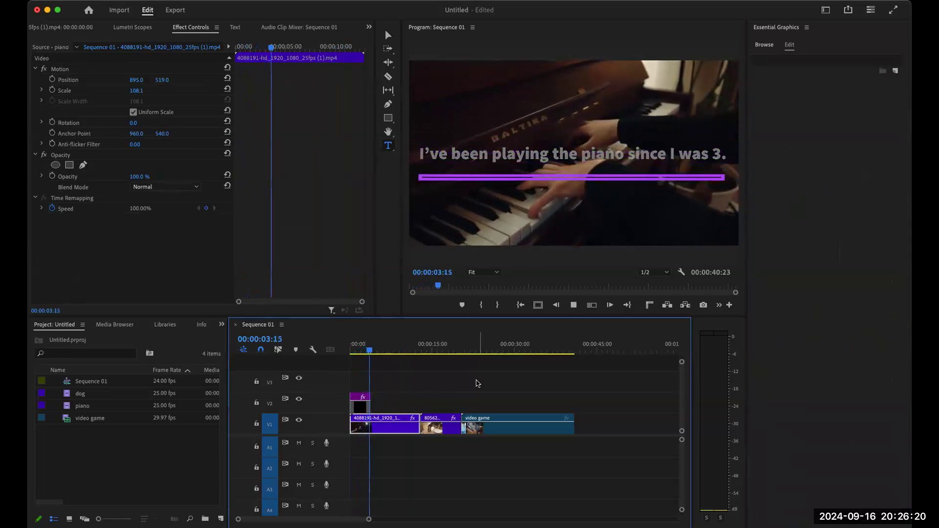
pyautogui.press('space')
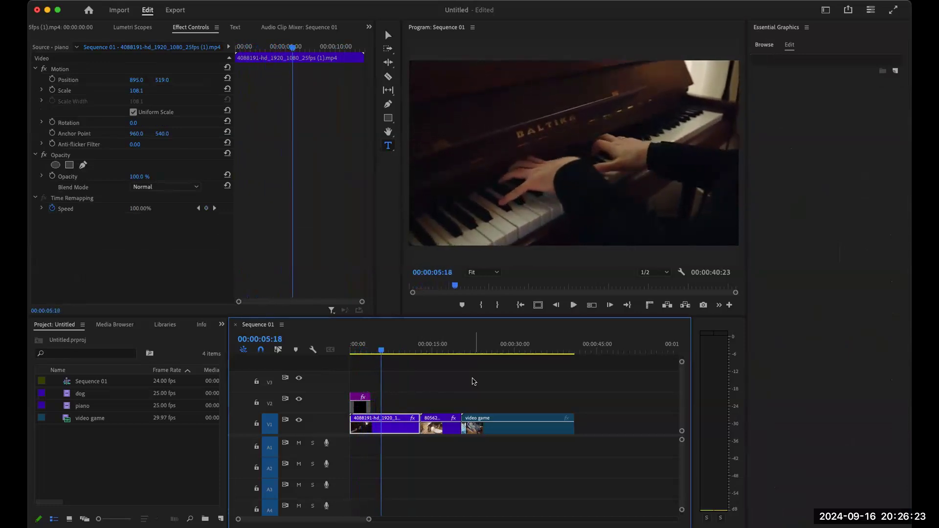
pyautogui.click(360, 348)
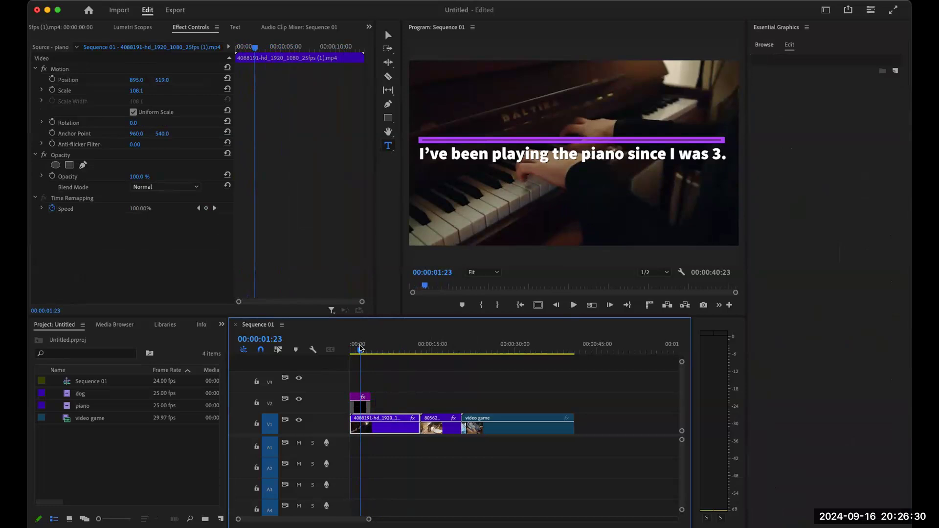
pyautogui.press('Home')
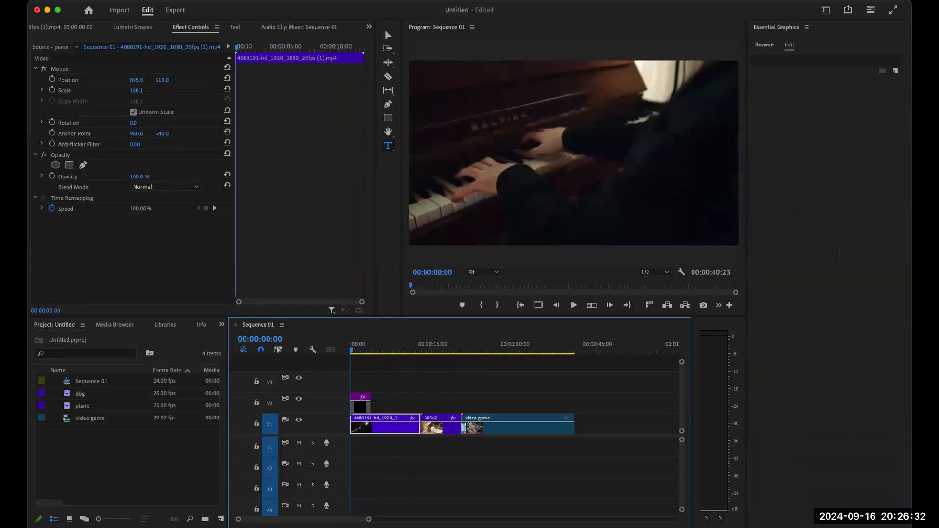
pyautogui.press('space')
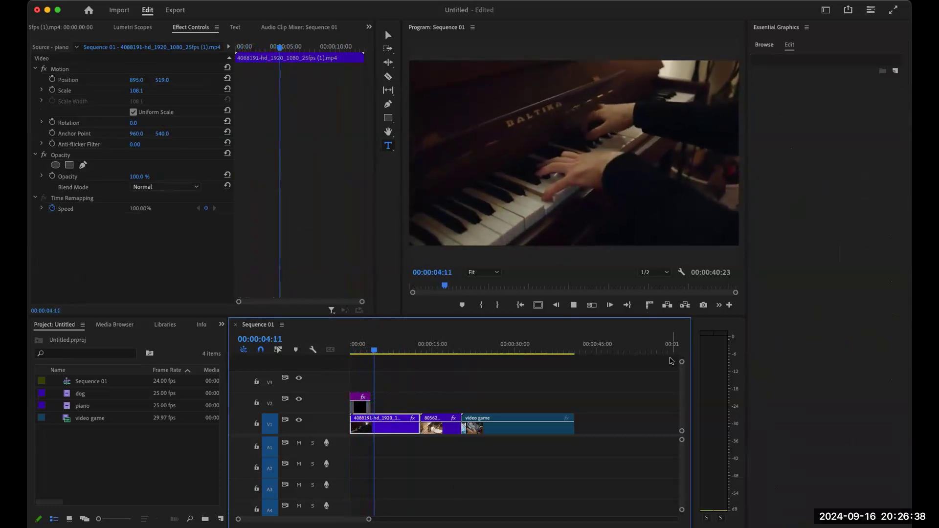
pyautogui.press('space')
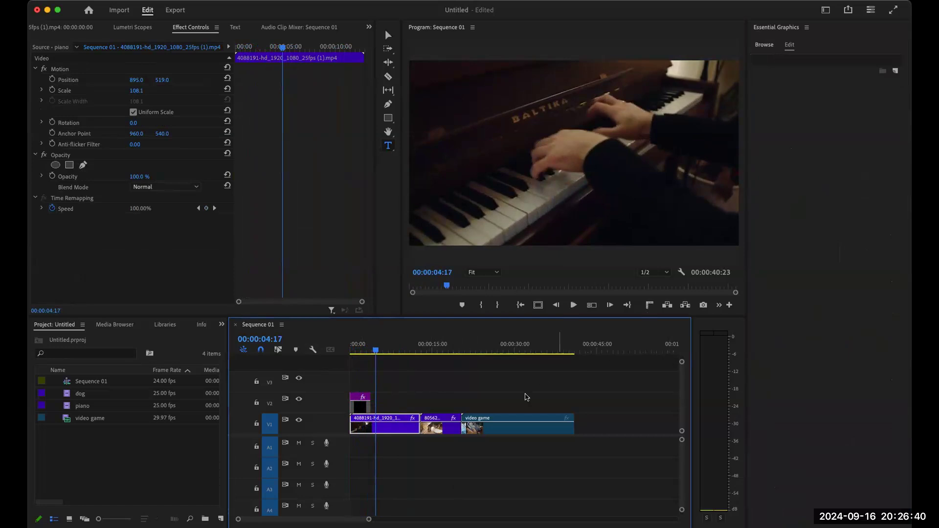
# Extend the V2 piano title clip to end at the playhead at 00:00:04:17, then return to the start.
pyautogui.click(369, 403)
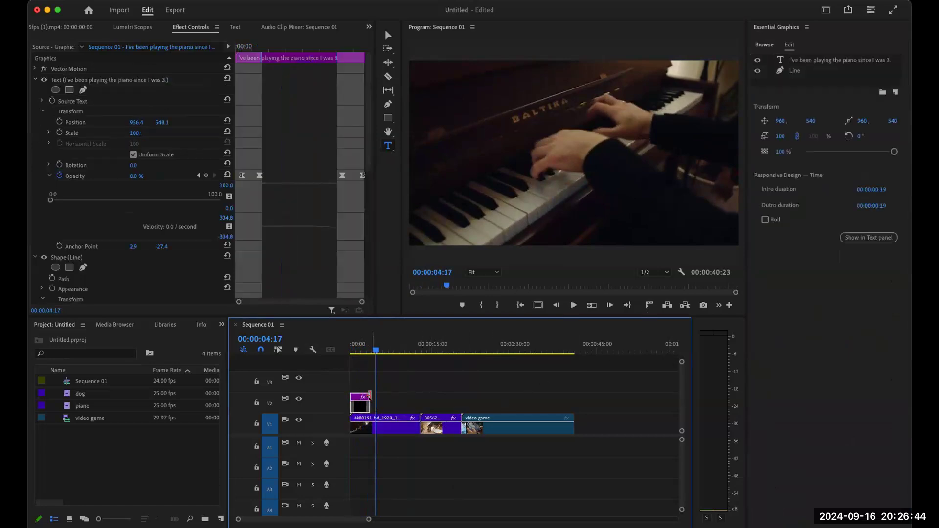
pyautogui.moveTo(369, 400); pyautogui.dragTo(375, 396)
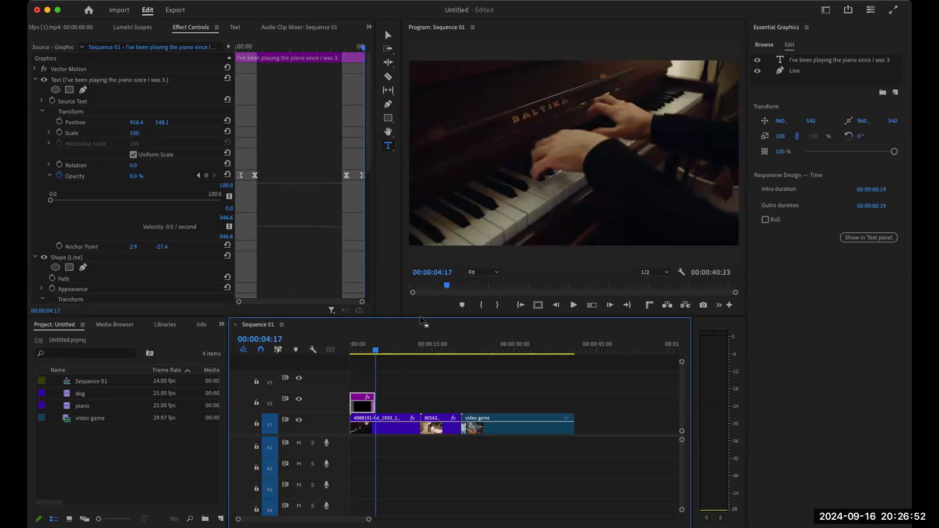
pyautogui.moveTo(421, 343); pyautogui.dragTo(397, 350)
pyautogui.press('Home')
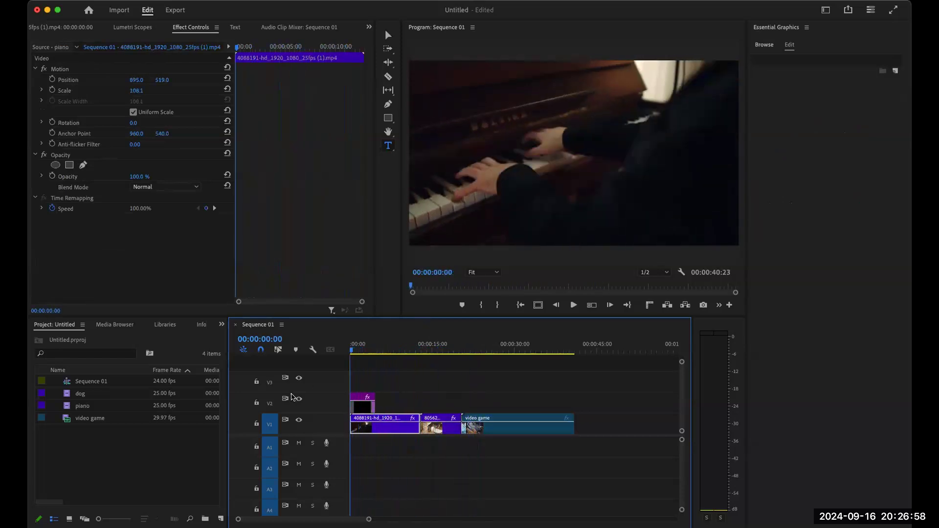
# Trim the piano clip to end at 00:00:07:04 and delete the gap before the dog clip.
pyautogui.press('space')
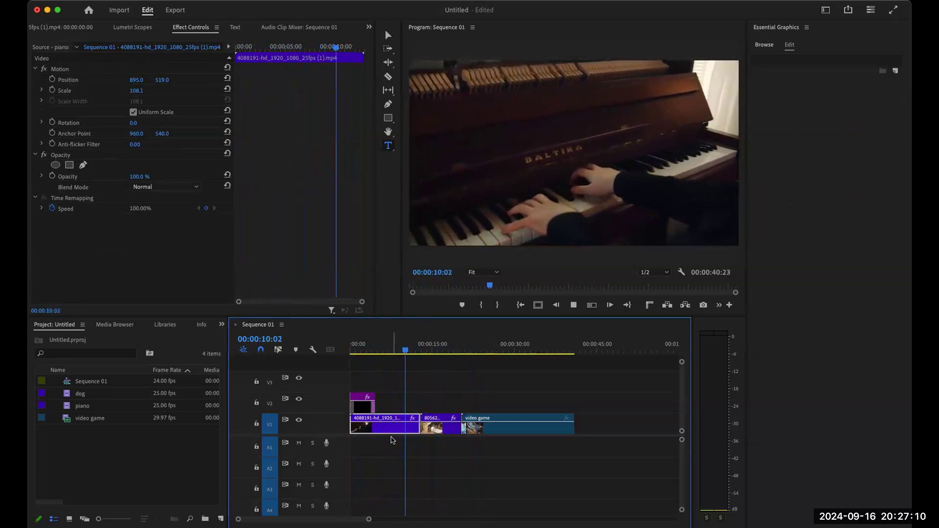
pyautogui.press('space')
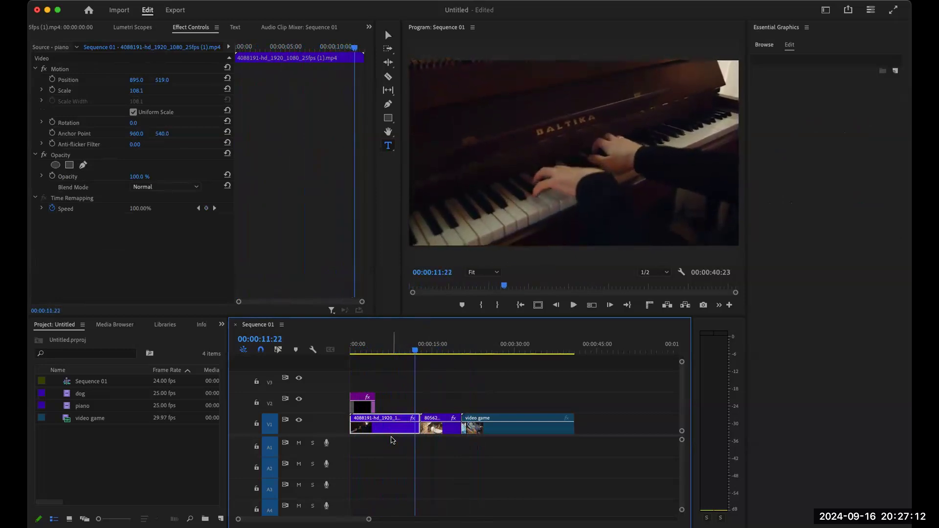
pyautogui.click(389, 349)
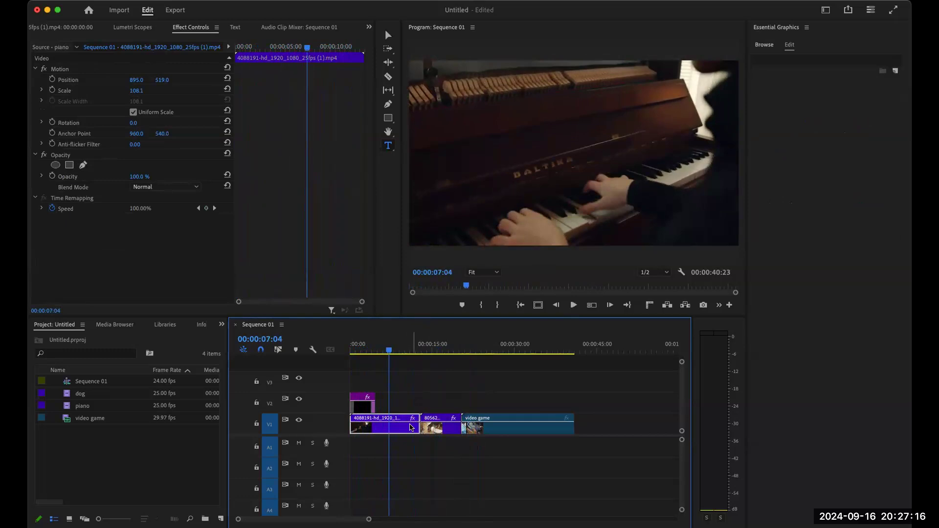
pyautogui.moveTo(418, 424); pyautogui.dragTo(384, 425)
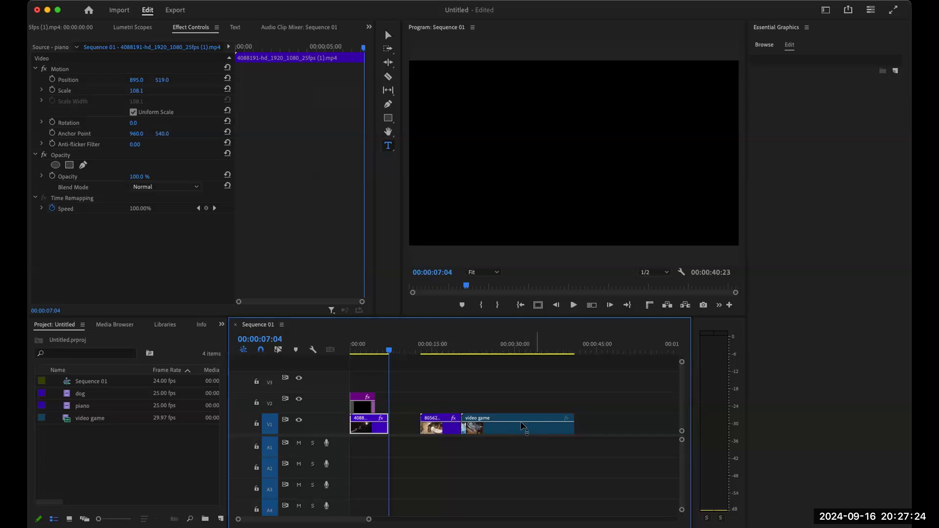
pyautogui.click(405, 425)
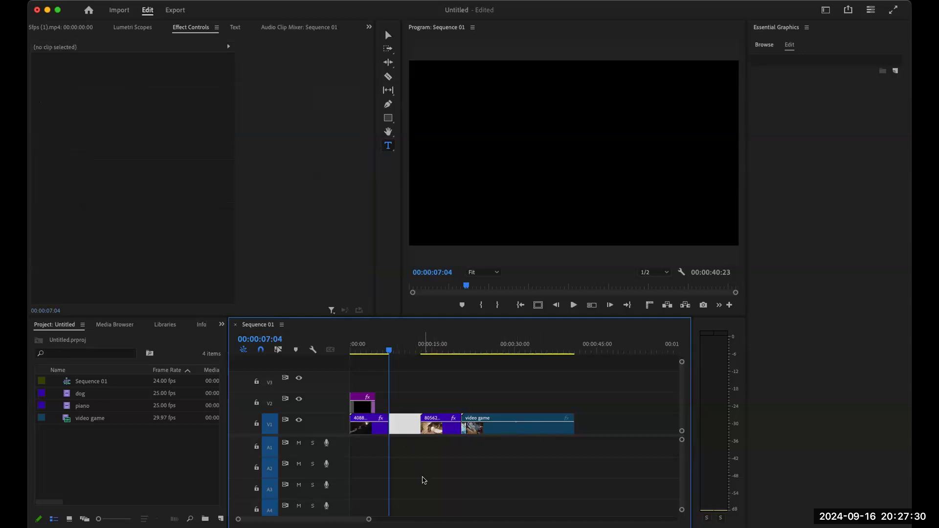
pyautogui.press('Delete')
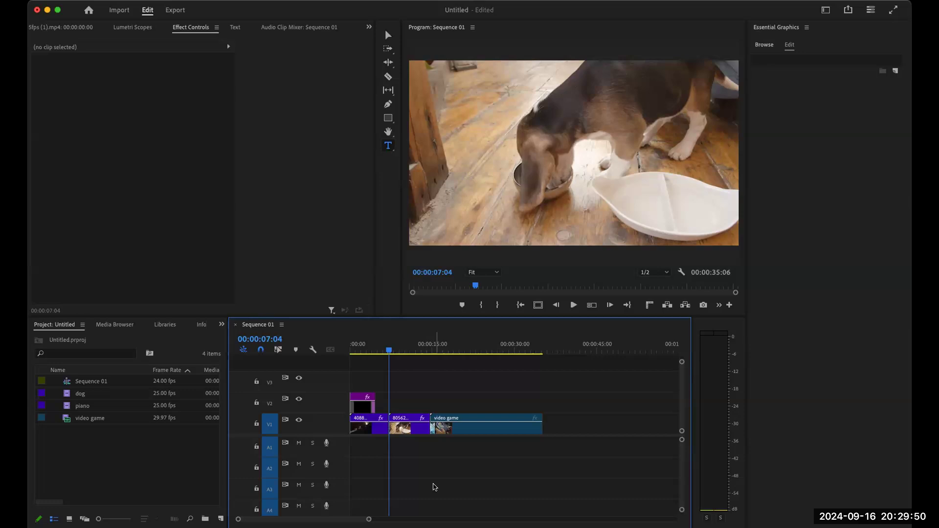
# Place the Side Dashes Title template from the Browse library onto V2 above the dog clip.
pyautogui.click(757, 45)
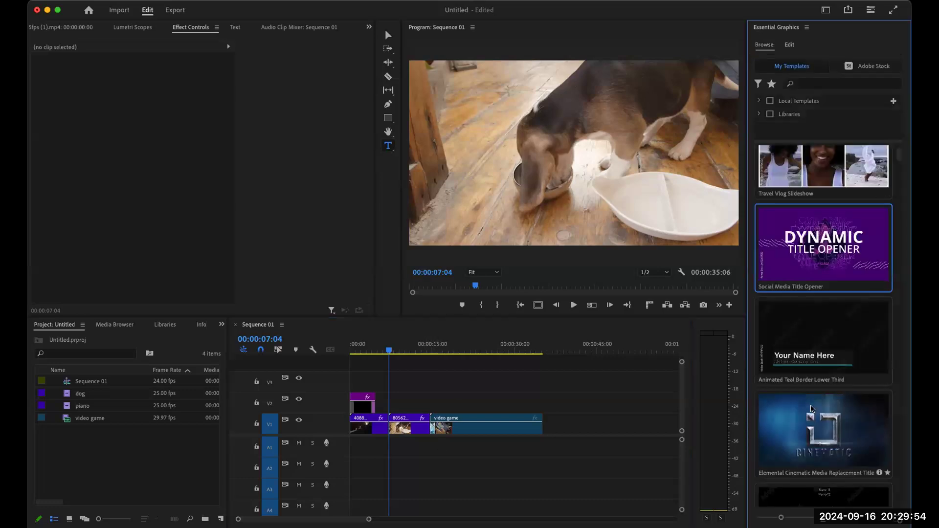
pyautogui.scroll(-5, 814, 418)
pyautogui.scroll(-15, 813, 414)
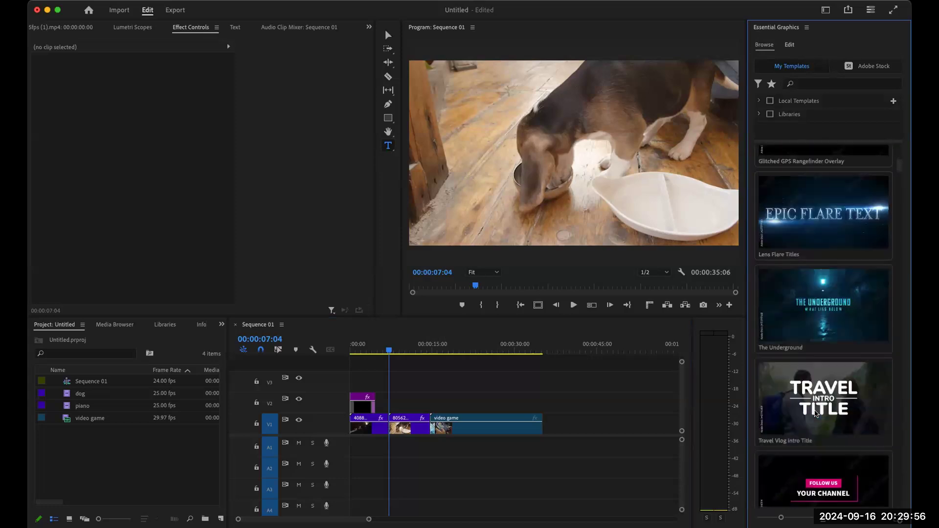
pyautogui.scroll(-15, 813, 415)
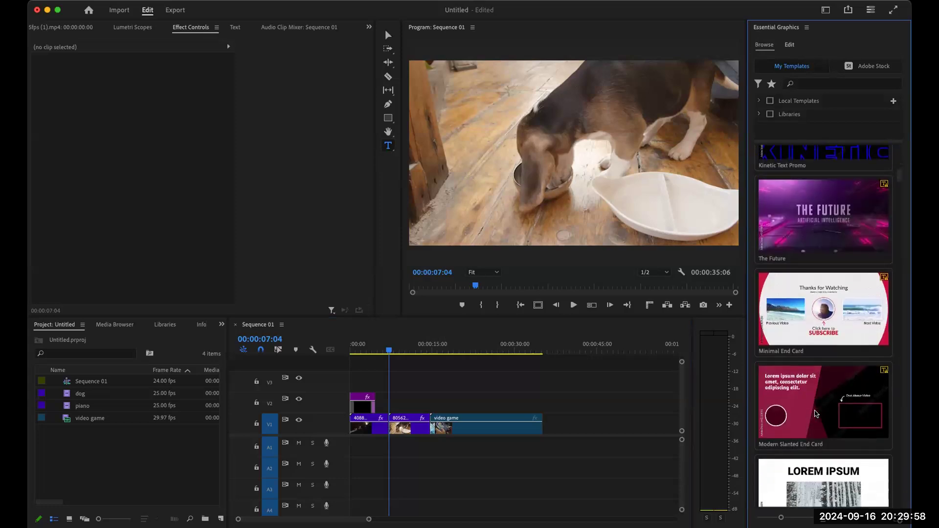
pyautogui.scroll(-10, 816, 414)
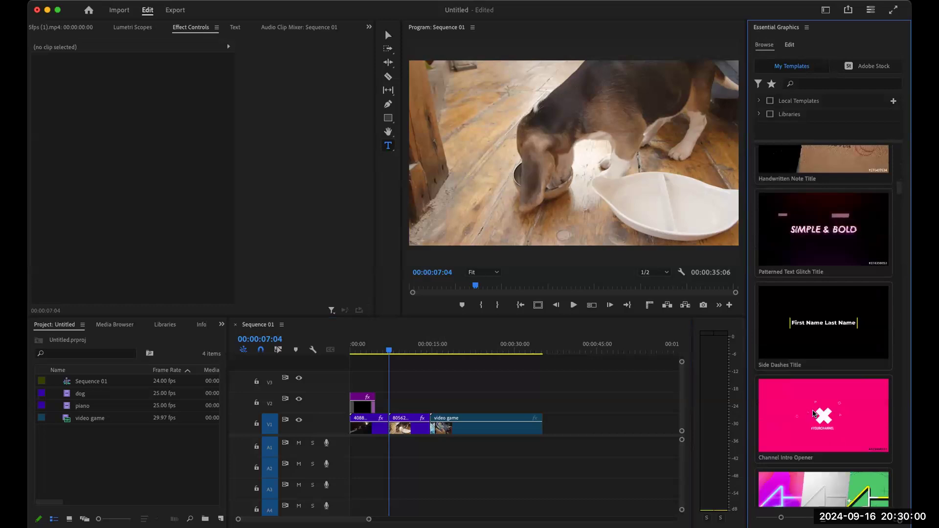
pyautogui.moveTo(822, 317); pyautogui.dragTo(410, 405)
# Replace the Side Dashes placeholder text with 'One day, I'm going to get a beagle'.
pyautogui.click(397, 351)
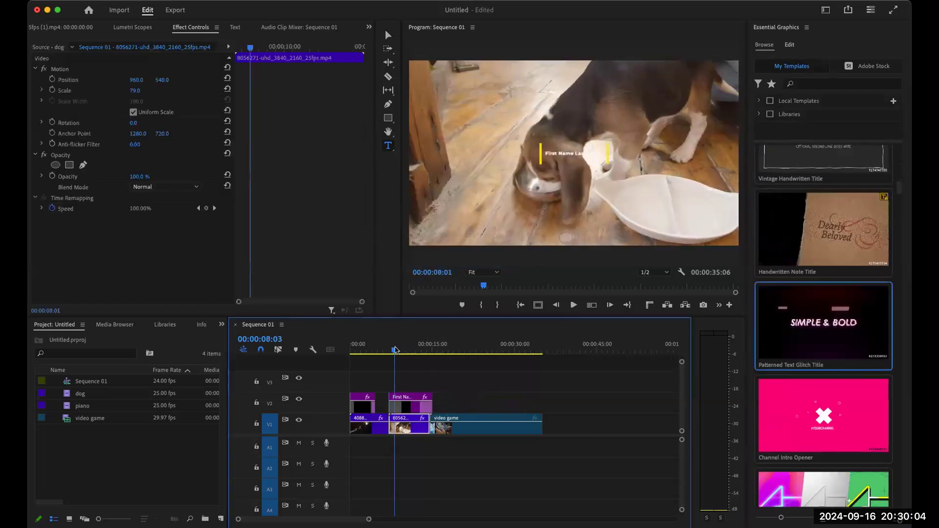
pyautogui.moveTo(396, 351); pyautogui.dragTo(397, 351)
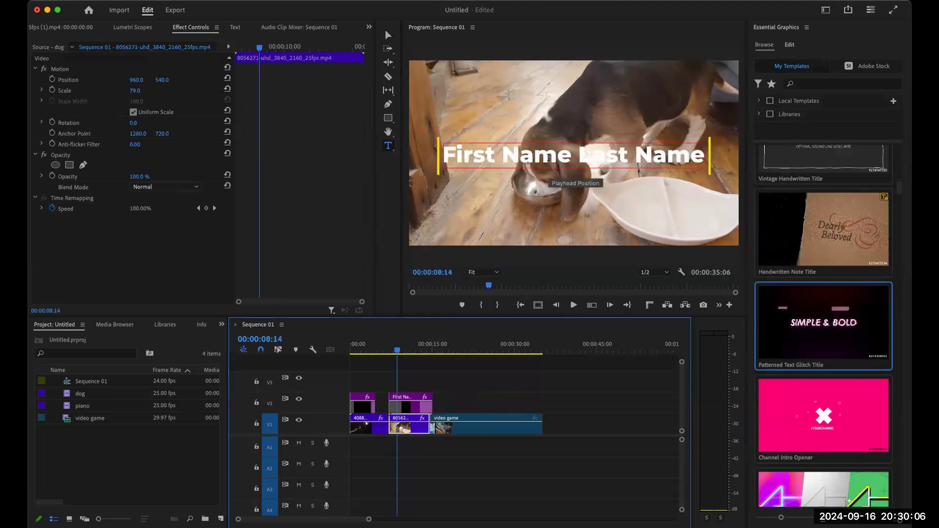
pyautogui.click(549, 158)
pyautogui.click(549, 158)
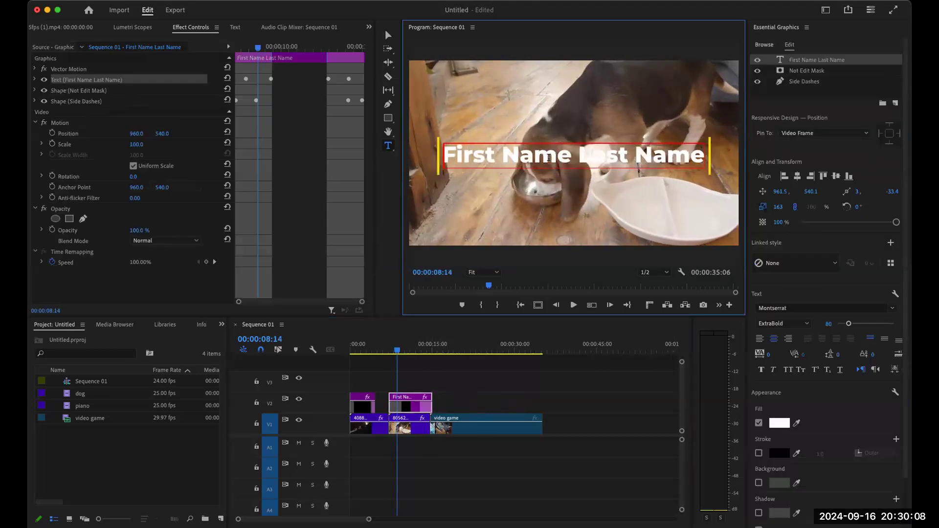
pyautogui.write('One day')
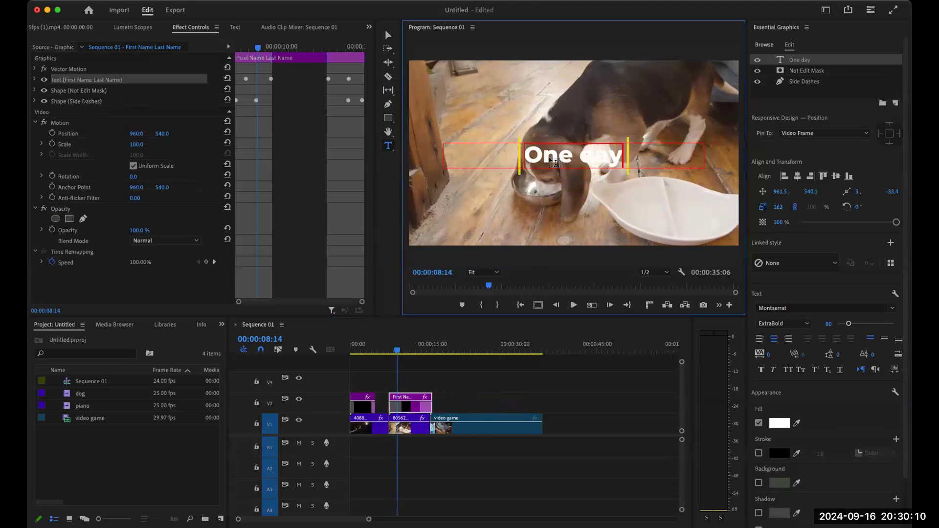
pyautogui.write(", I'm g")
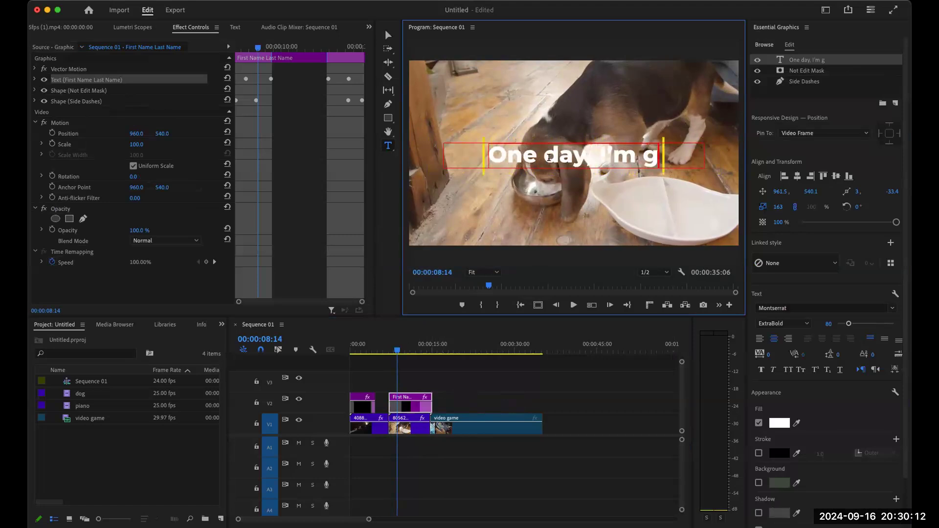
pyautogui.write('oing to get a beagle')
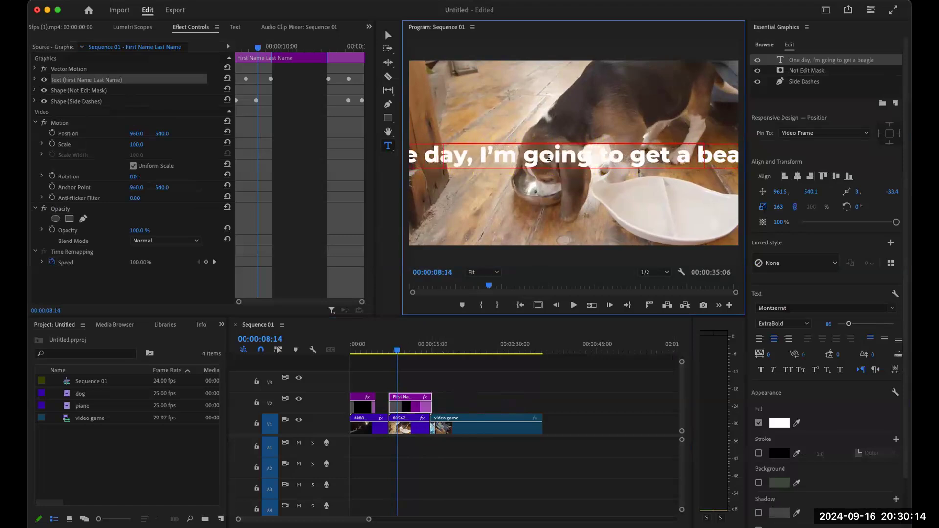
pyautogui.press('super+a')
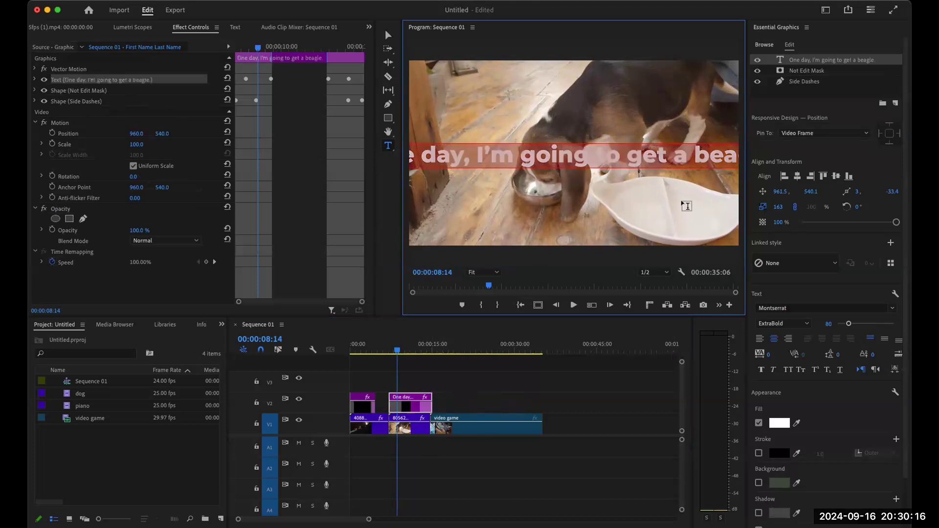
# Make the beagle title text black (000000) at font size 55.
pyautogui.click(780, 423)
pyautogui.moveTo(360, 318); pyautogui.dragTo(294, 175)
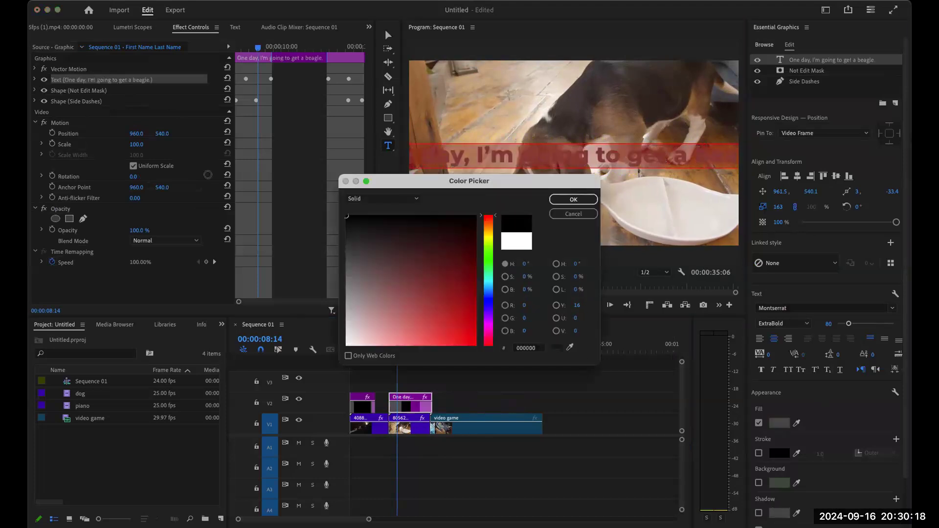
pyautogui.click(574, 200)
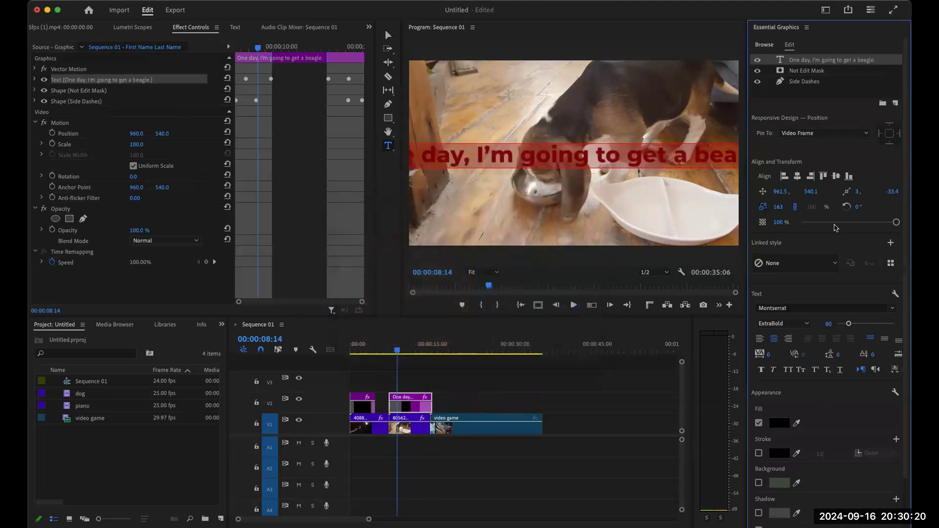
pyautogui.moveTo(850, 326); pyautogui.dragTo(844, 322)
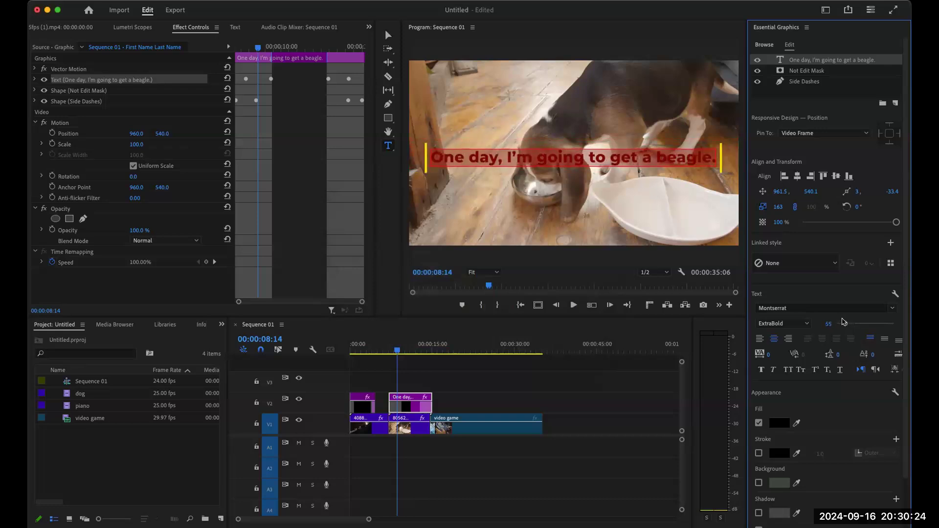
# Move the beagle title down near the bottom of the frame.
pyautogui.click(388, 35)
pyautogui.moveTo(501, 148); pyautogui.dragTo(506, 222)
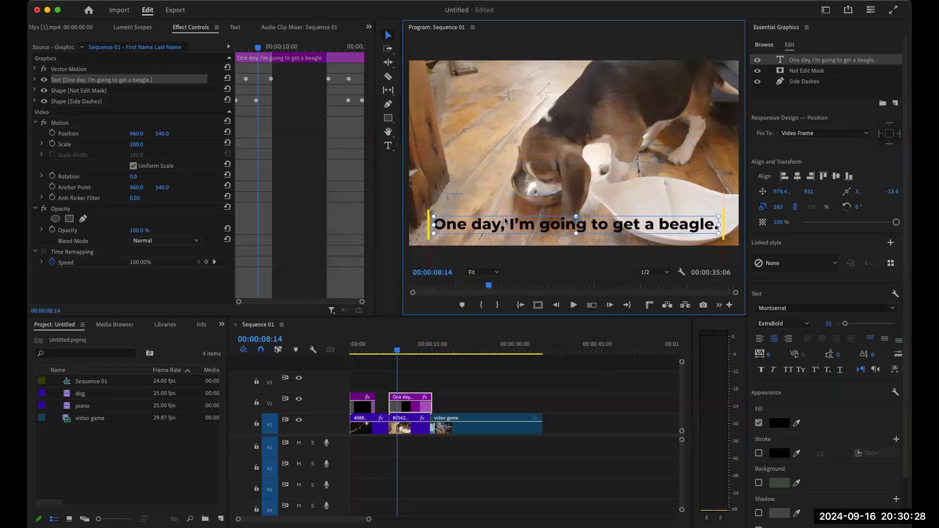
pyautogui.click(361, 351)
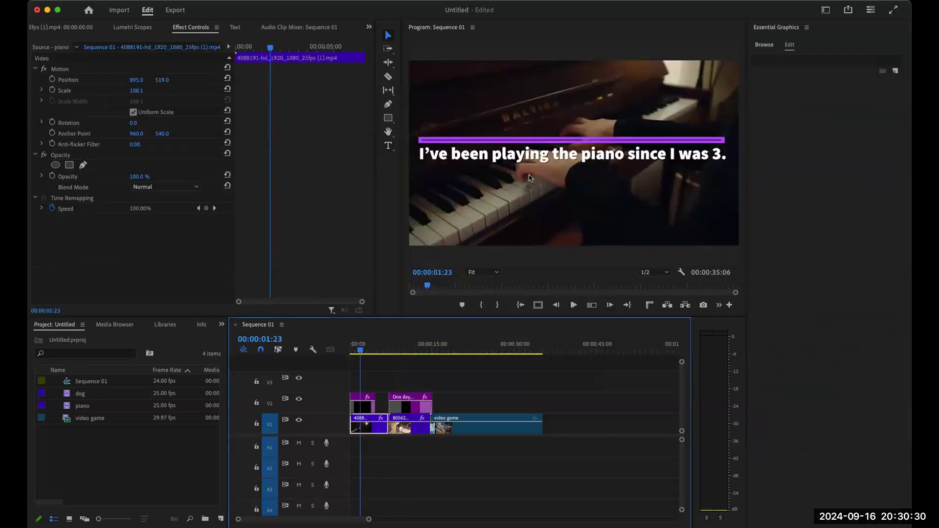
# Move the piano title down near the bottom of the frame.
pyautogui.click(531, 171)
pyautogui.moveTo(541, 161); pyautogui.dragTo(544, 226)
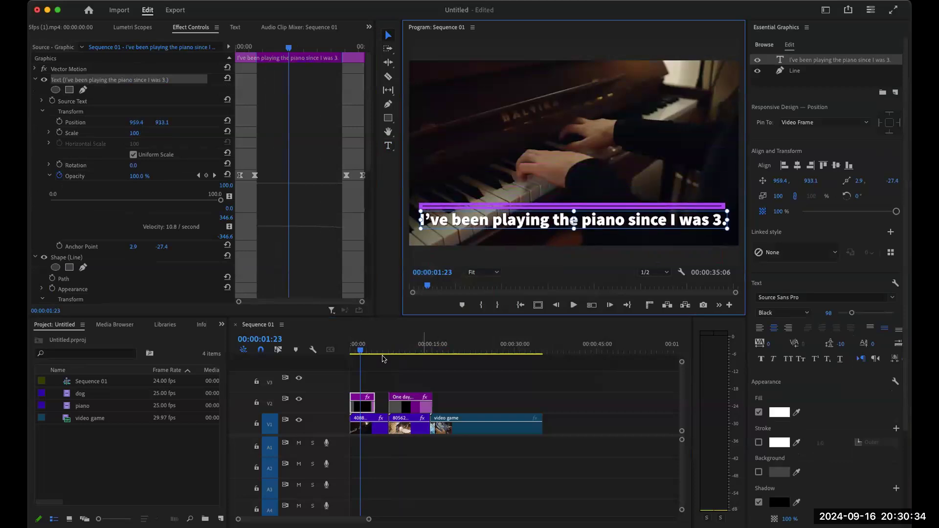
pyautogui.click(407, 349)
pyautogui.moveTo(407, 348)
pyautogui.mouseDown()
pyautogui.moveTo(373, 350)
pyautogui.moveTo(414, 353)
pyautogui.mouseUp()
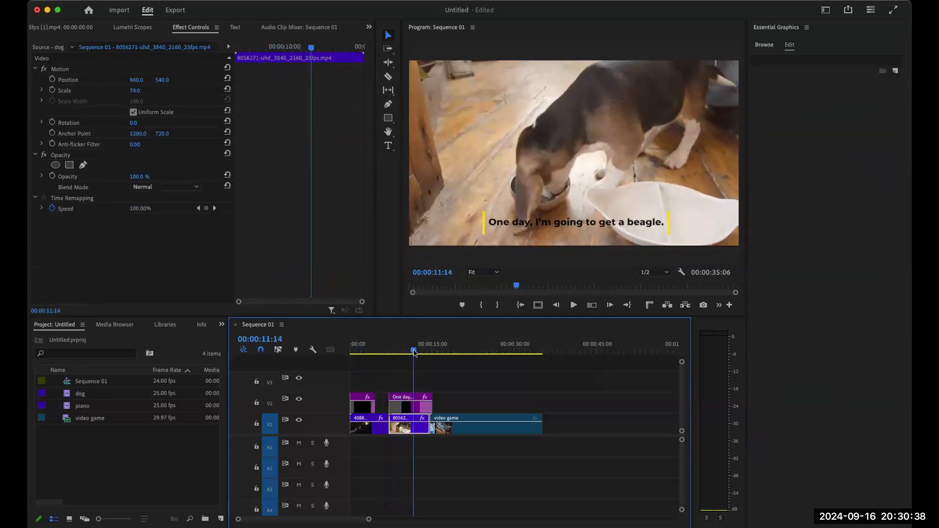
# Enlarge the beagle title text to font size 91 and play through to check it.
pyautogui.click(415, 398)
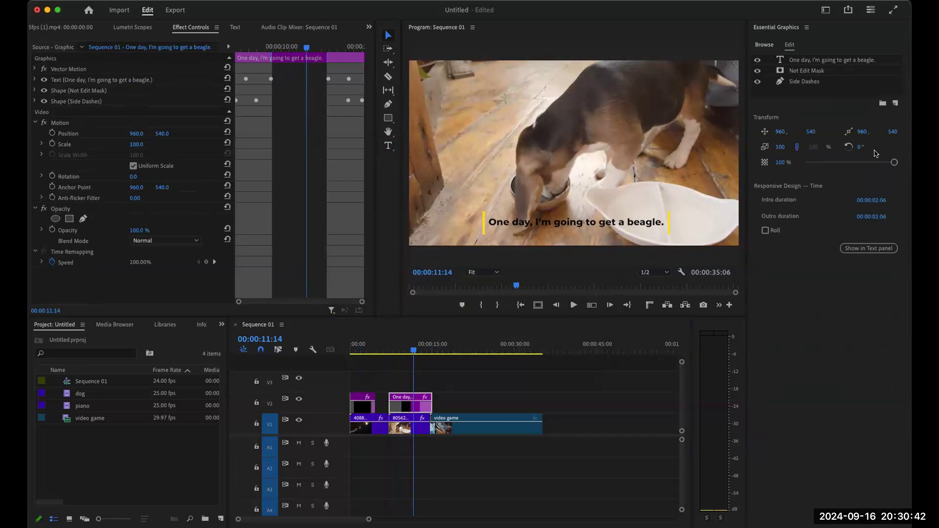
pyautogui.click(825, 60)
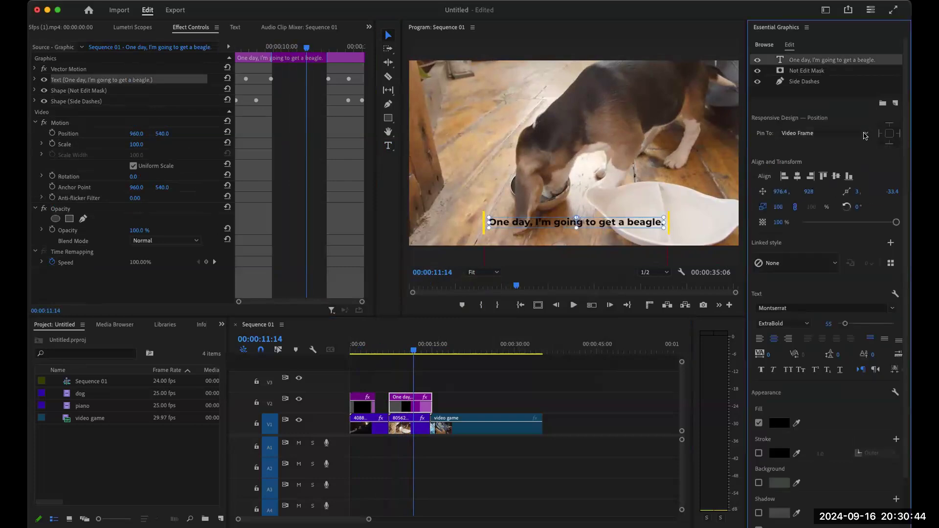
pyautogui.doubleClick(607, 221)
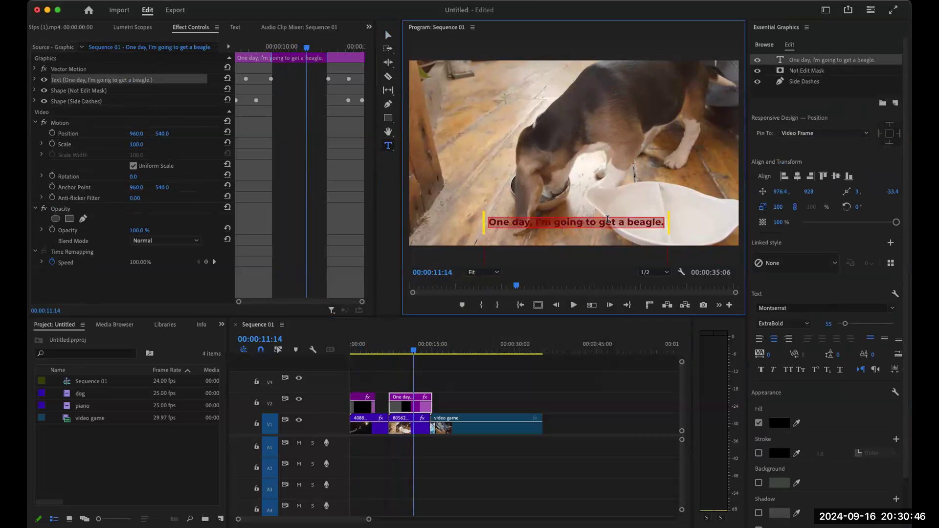
pyautogui.moveTo(845, 324); pyautogui.dragTo(850, 326)
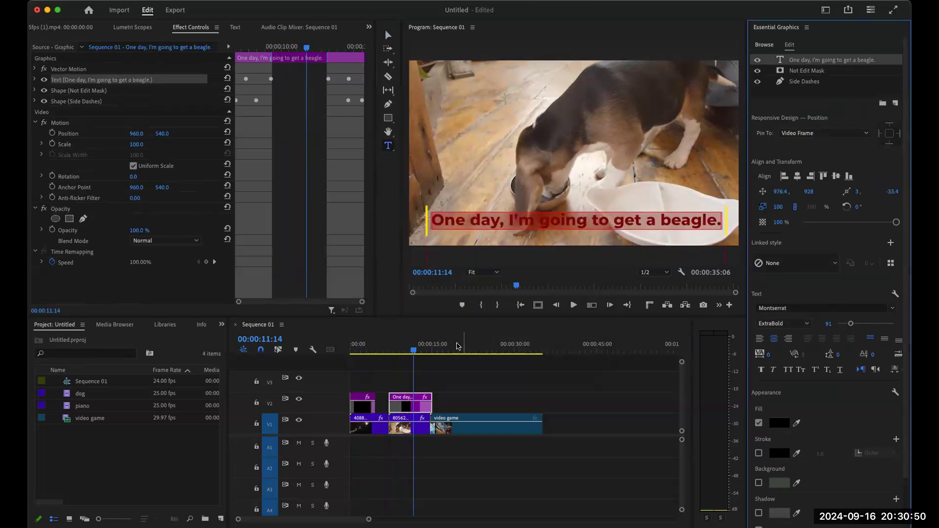
pyautogui.click(386, 350)
pyautogui.moveTo(385, 350); pyautogui.dragTo(442, 351)
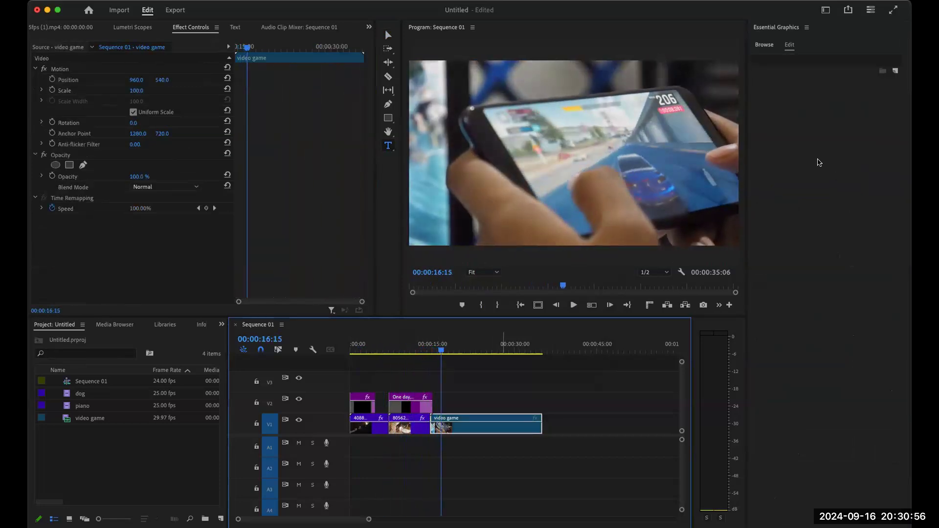
pyautogui.click(764, 45)
pyautogui.scroll(-10, 806, 256)
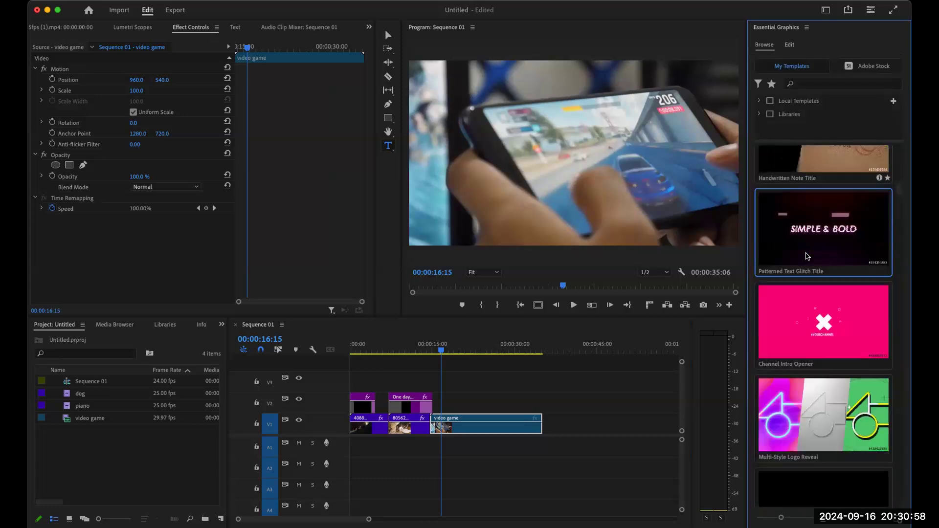
pyautogui.scroll(-10, 806, 255)
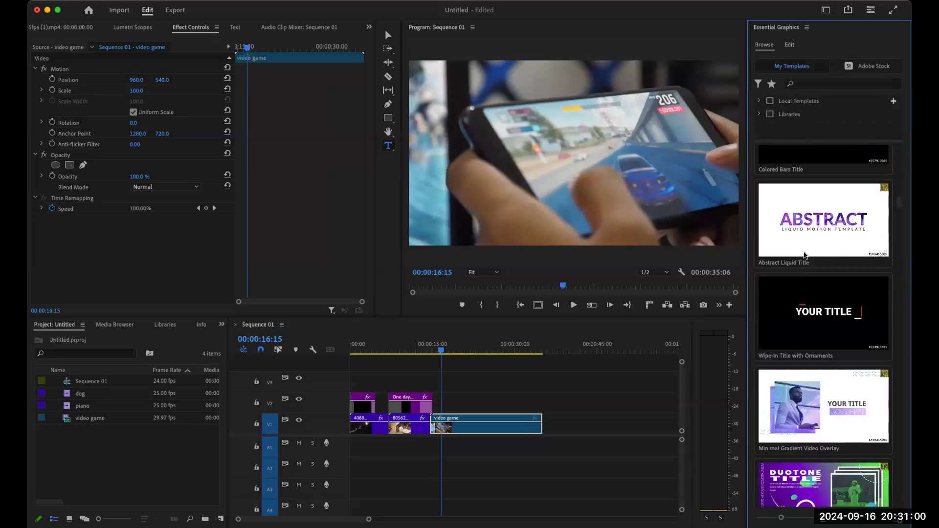
pyautogui.scroll(-10, 805, 255)
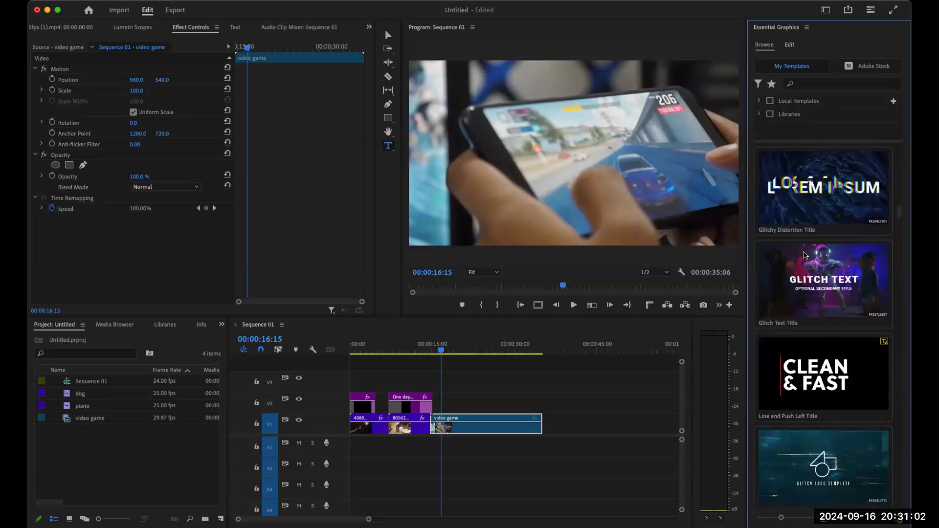
pyautogui.scroll(-8, 805, 255)
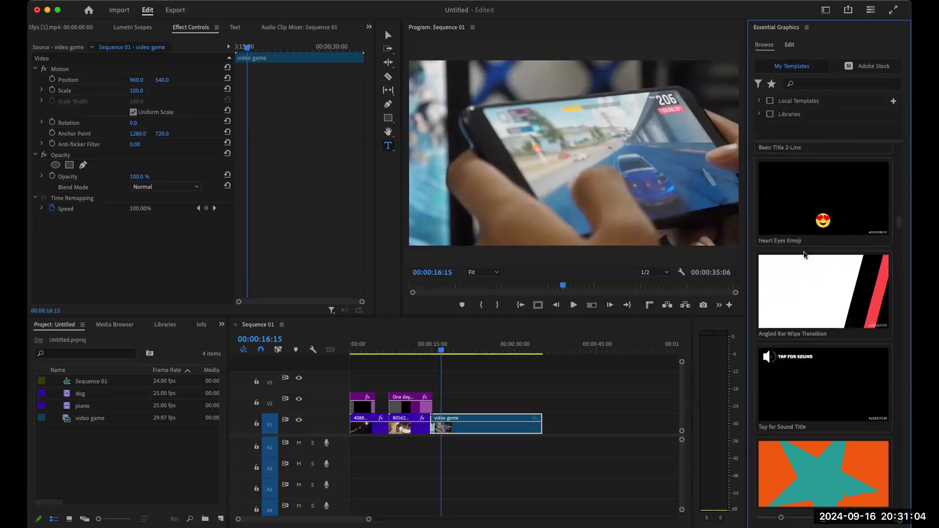
pyautogui.scroll(-2, 804, 255)
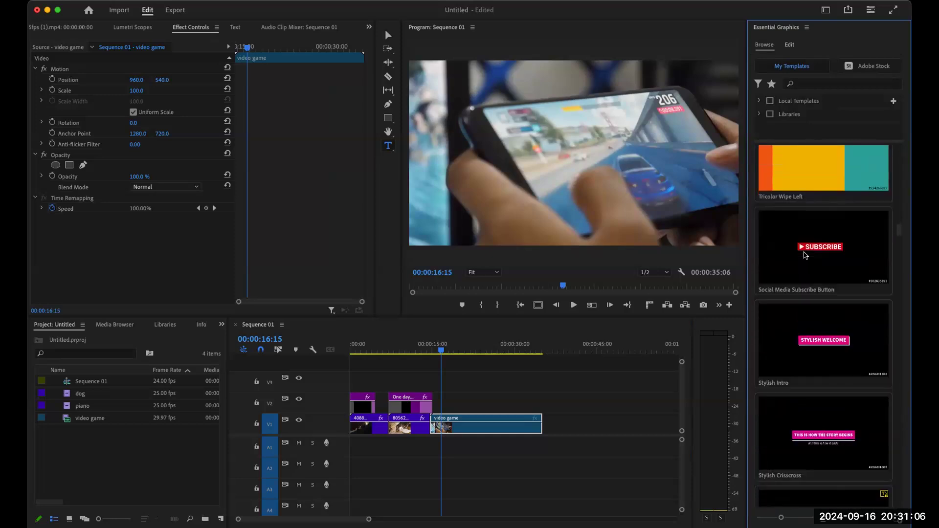
pyautogui.scroll(-3, 806, 255)
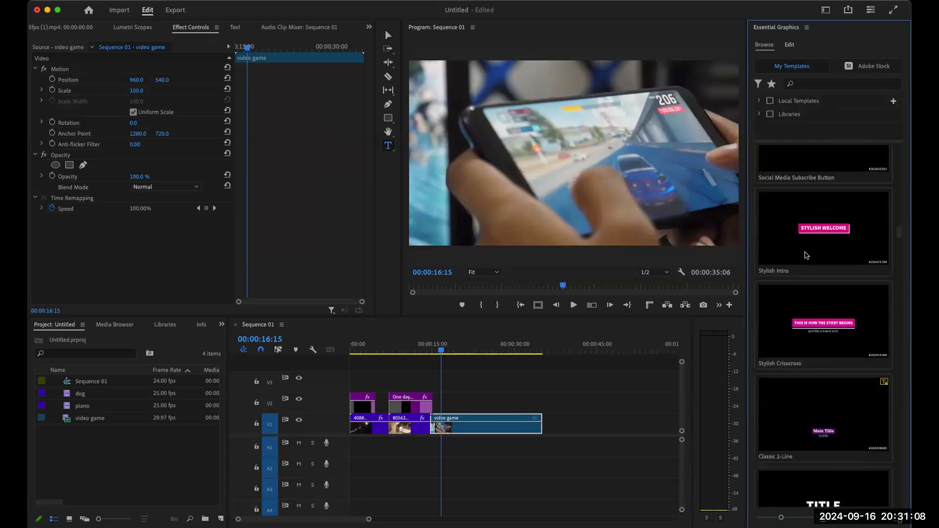
pyautogui.scroll(-3, 806, 255)
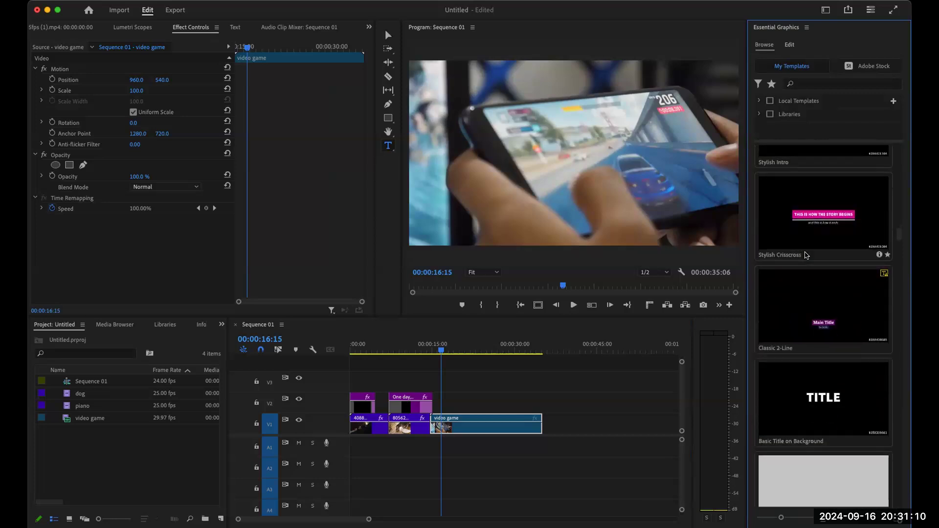
pyautogui.scroll(-3, 806, 255)
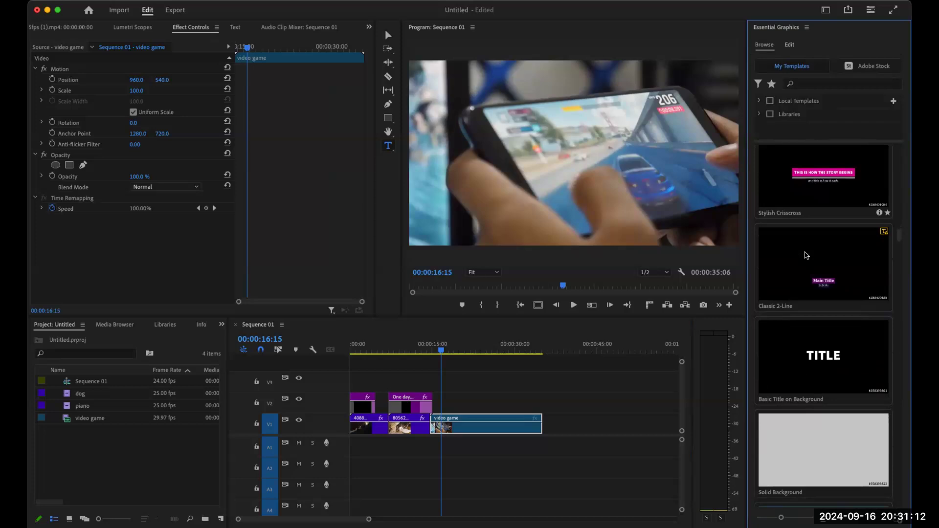
pyautogui.scroll(-10, 807, 255)
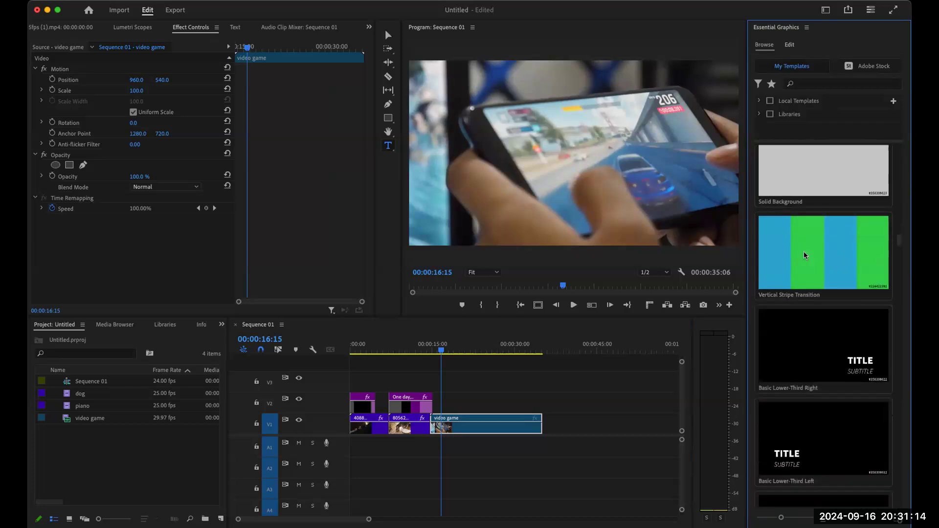
pyautogui.scroll(-11, 803, 255)
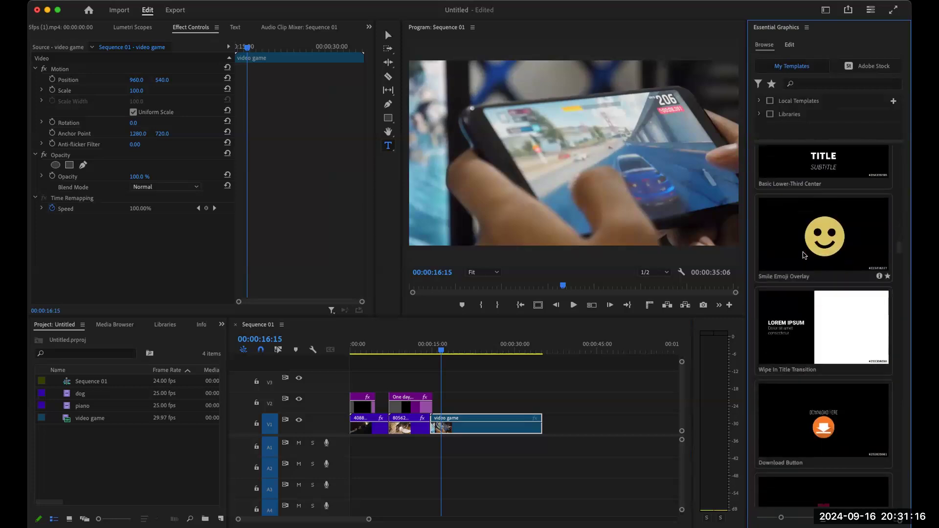
pyautogui.scroll(-7, 804, 254)
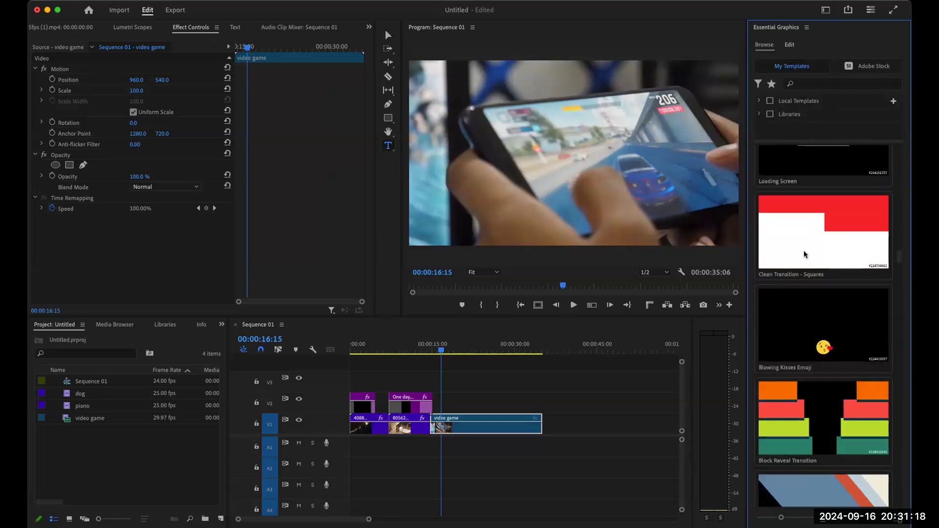
pyautogui.scroll(-9, 804, 254)
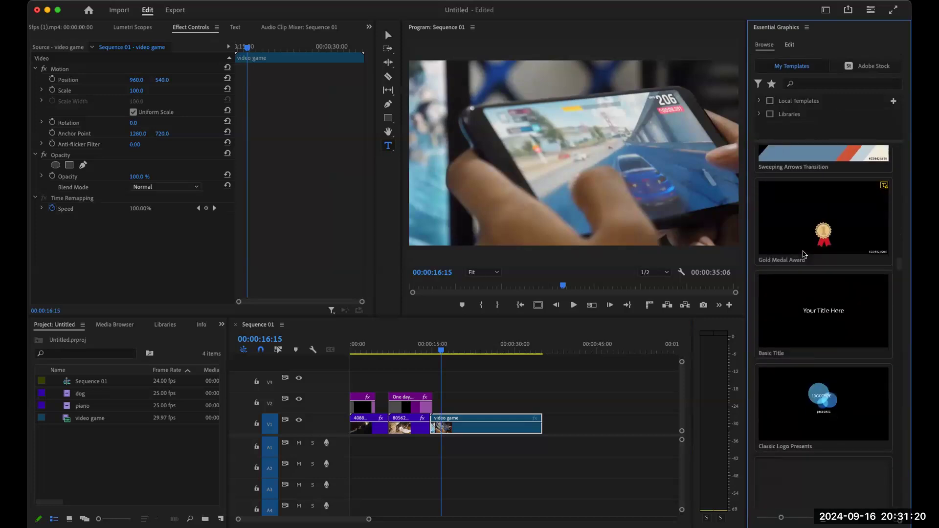
pyautogui.scroll(-3, 805, 255)
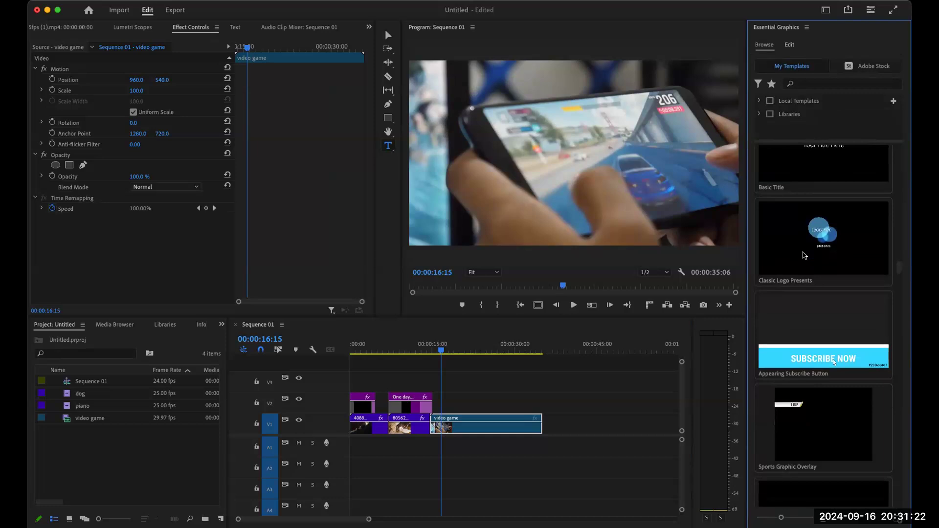
pyautogui.scroll(-10, 805, 255)
pyautogui.moveTo(805, 255)
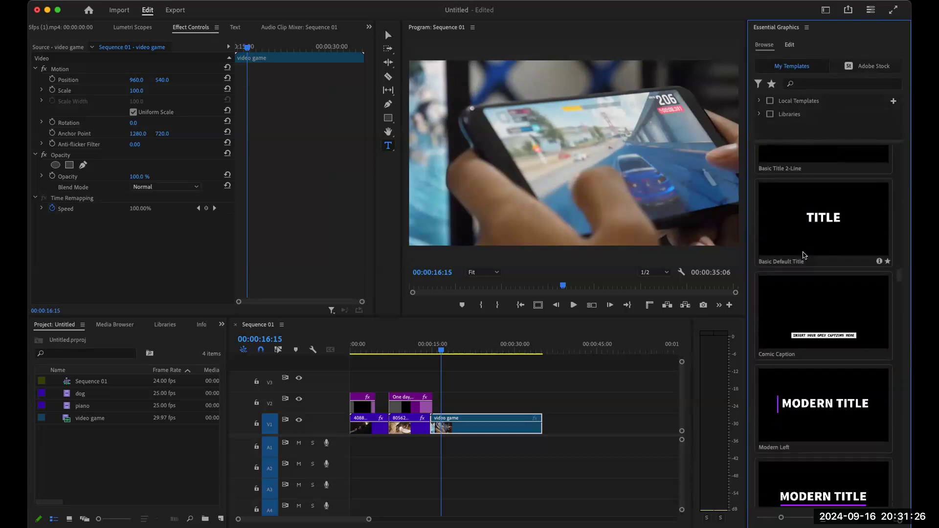
pyautogui.scroll(-2, 804, 255)
pyautogui.scroll(-3, 803, 255)
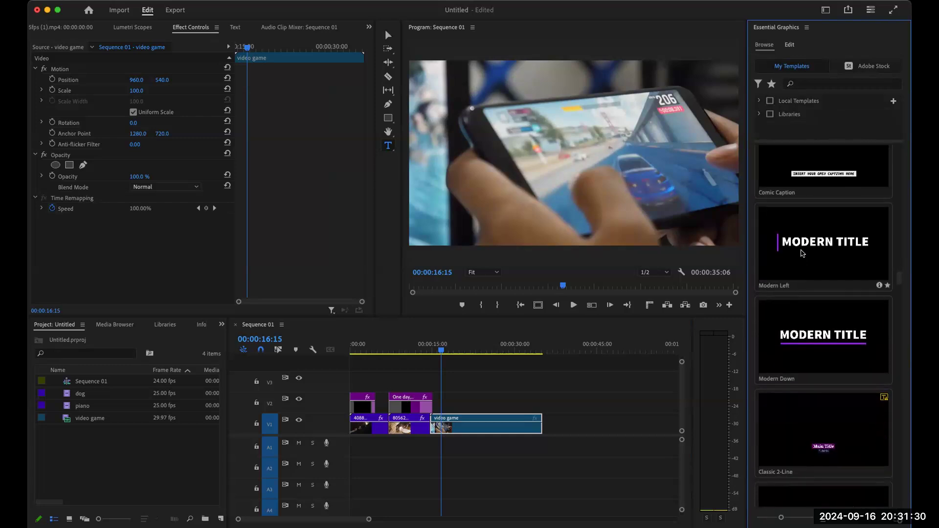
# Add a Modern Left title above the video game clip reading 'I play a lot of video games'.
pyautogui.moveTo(803, 253); pyautogui.dragTo(445, 413)
pyautogui.click(450, 349)
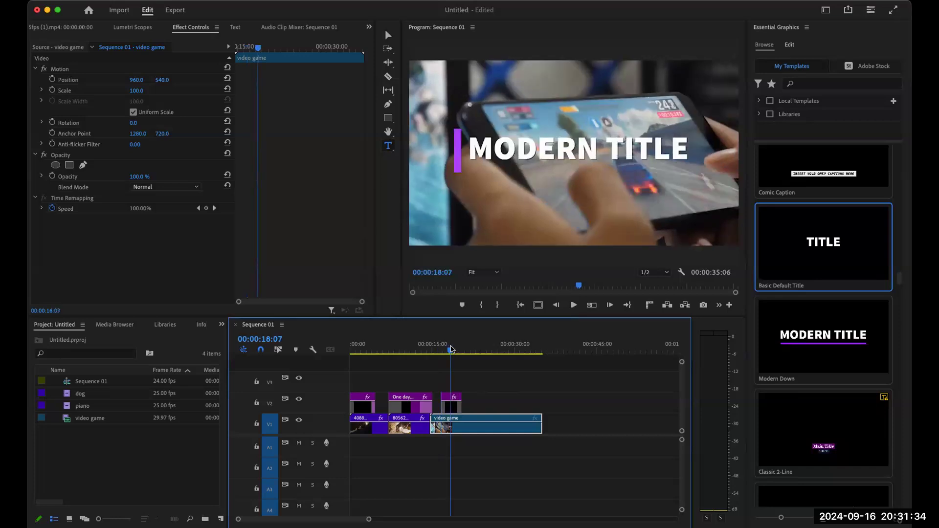
pyautogui.tripleClick(609, 142)
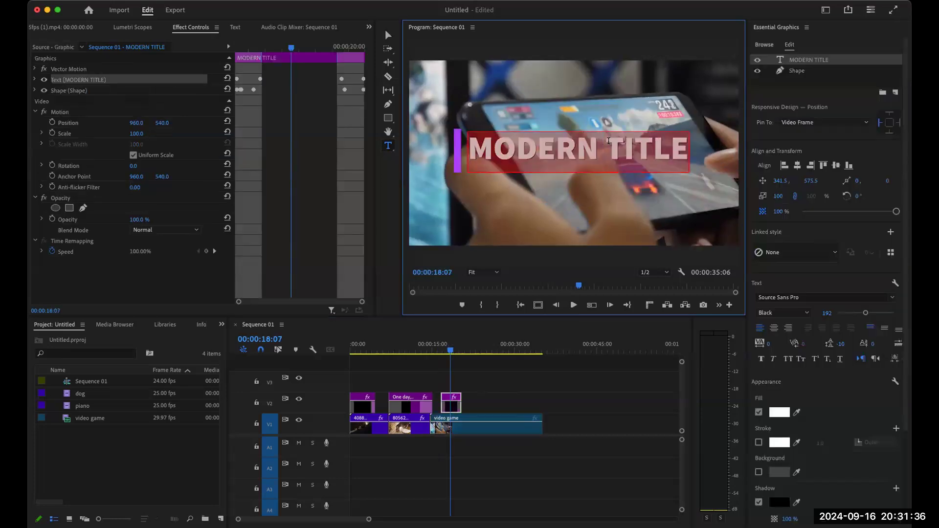
pyautogui.write('I play a lot of')
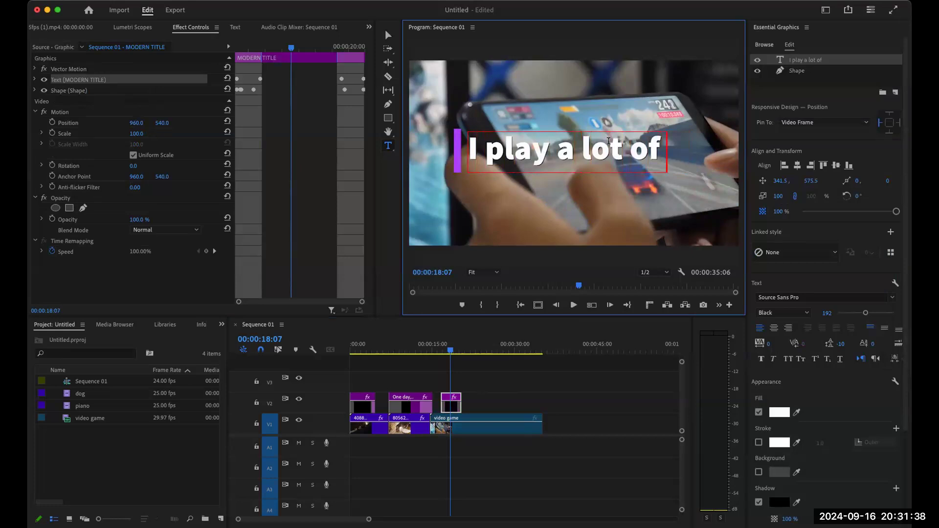
pyautogui.write(' video games')
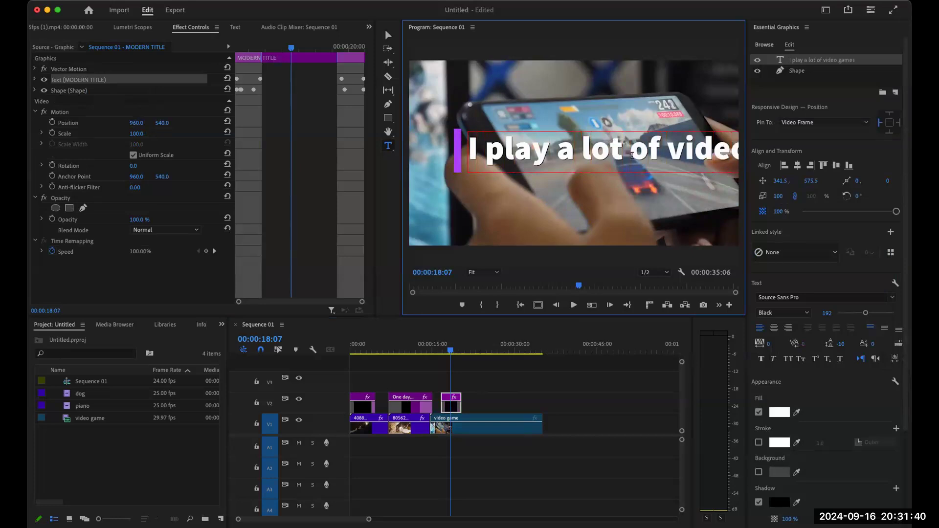
pyautogui.press('super+a')
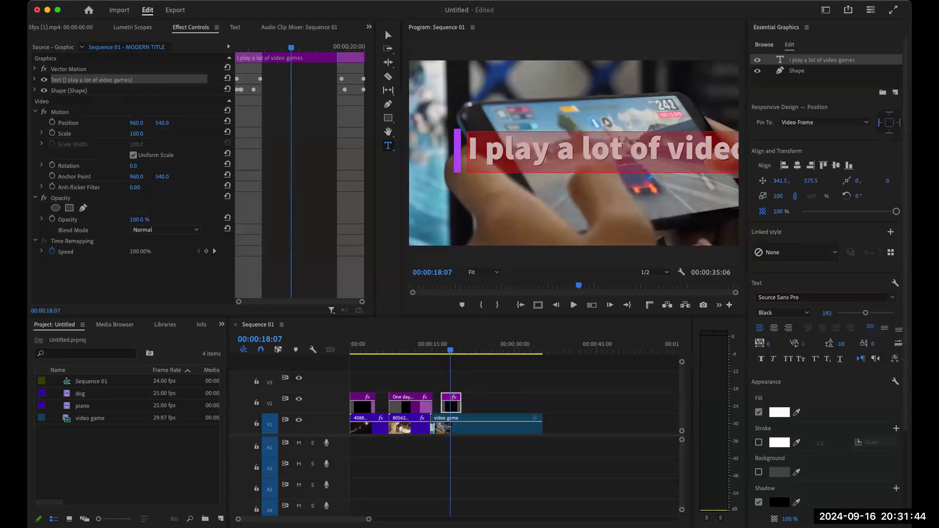
# Shrink the game title to size 120, move it to the frame bottom, and play from the start.
pyautogui.moveTo(866, 313); pyautogui.dragTo(855, 313)
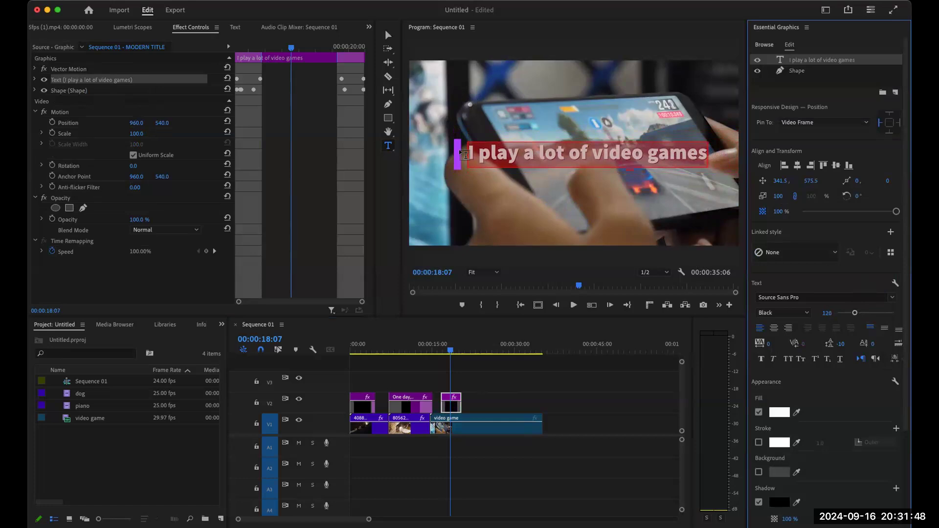
pyautogui.click(388, 34)
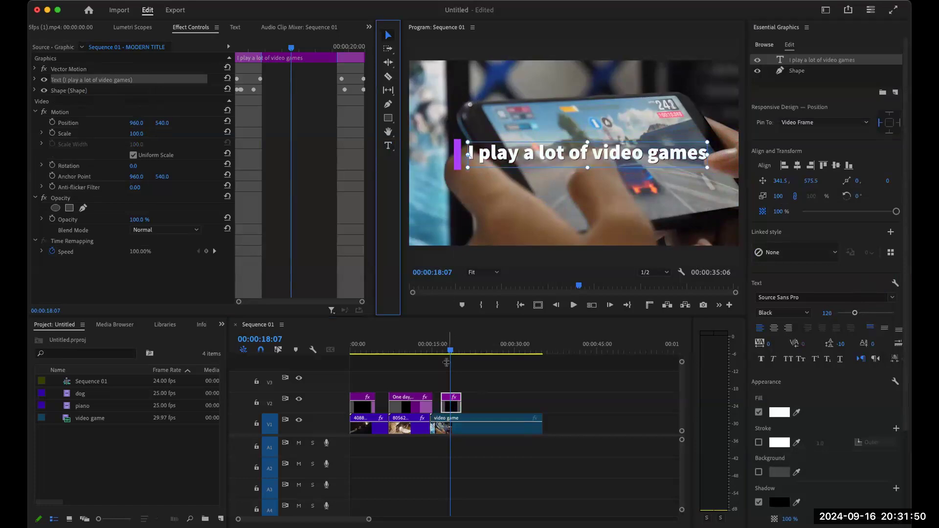
pyautogui.click(450, 409)
pyautogui.moveTo(516, 151); pyautogui.dragTo(510, 225)
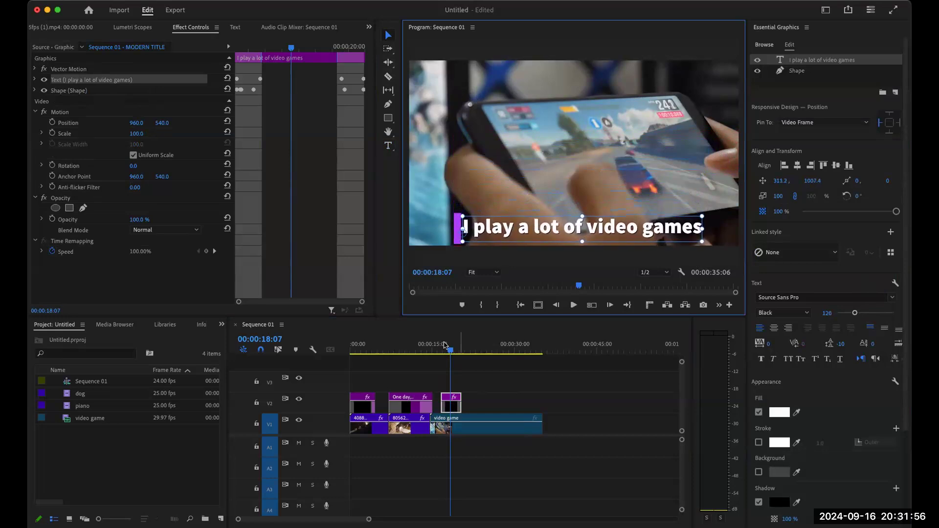
pyautogui.press('Home')
pyautogui.press('space')
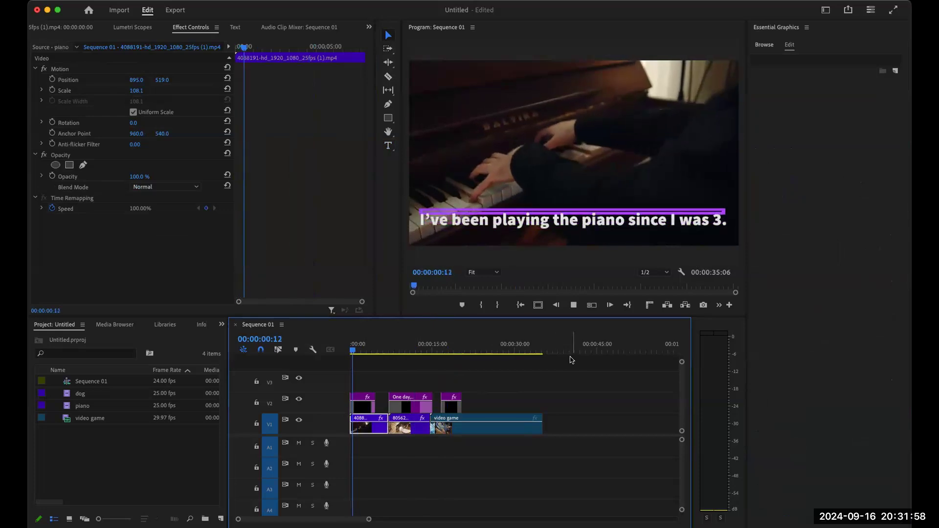
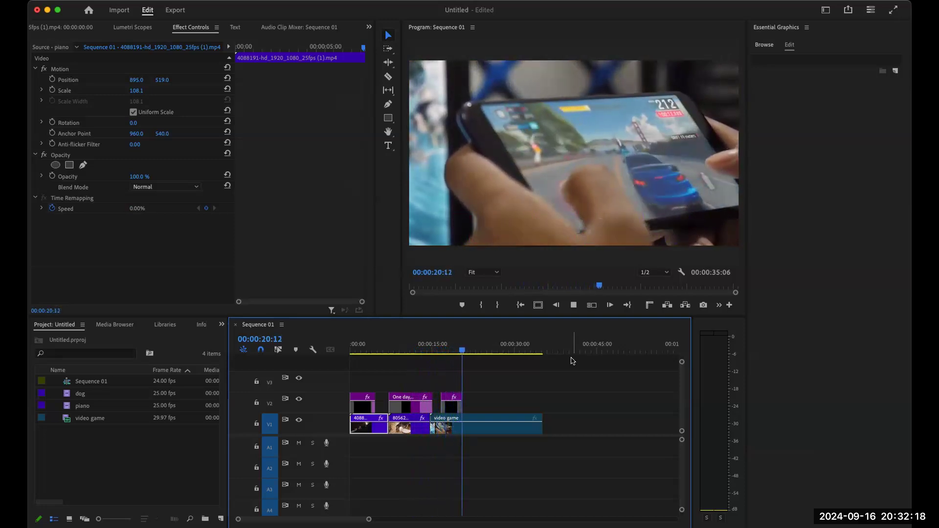
# Stop playback and trim the video game clip's tail so the sequence ends at 00:00:21:20.
pyautogui.press('space')
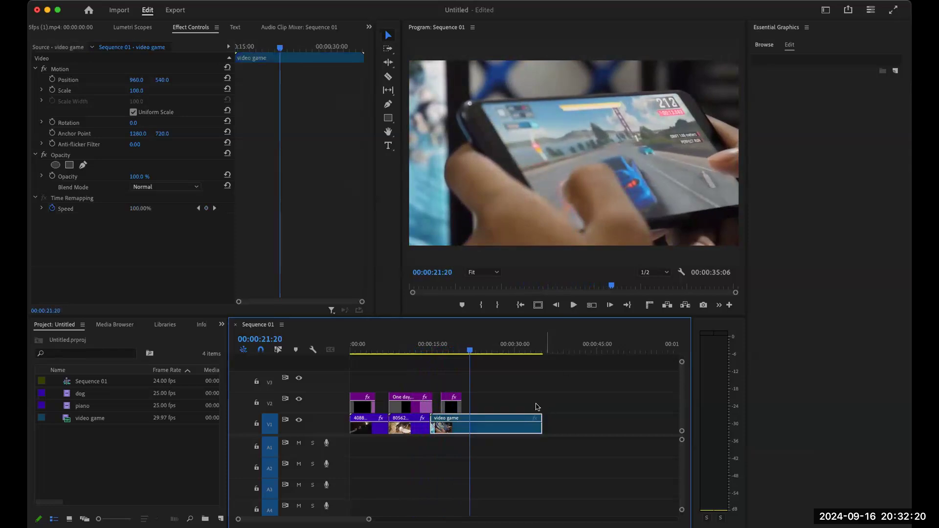
pyautogui.moveTo(537, 420); pyautogui.dragTo(468, 426)
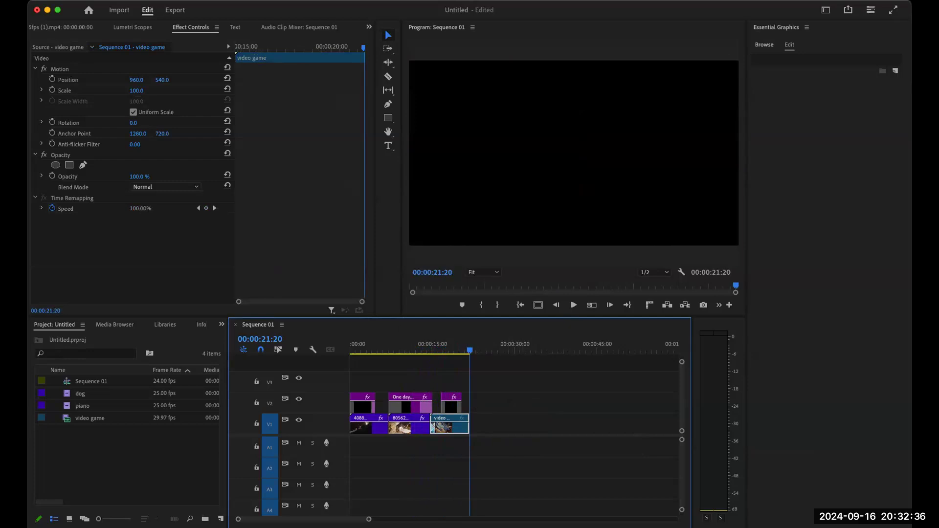
pyautogui.click(79, 0)
# Save the project, then save it to the Desktop as 'getting to know'.
pyautogui.click(112, 126)
pyautogui.click(78, 0)
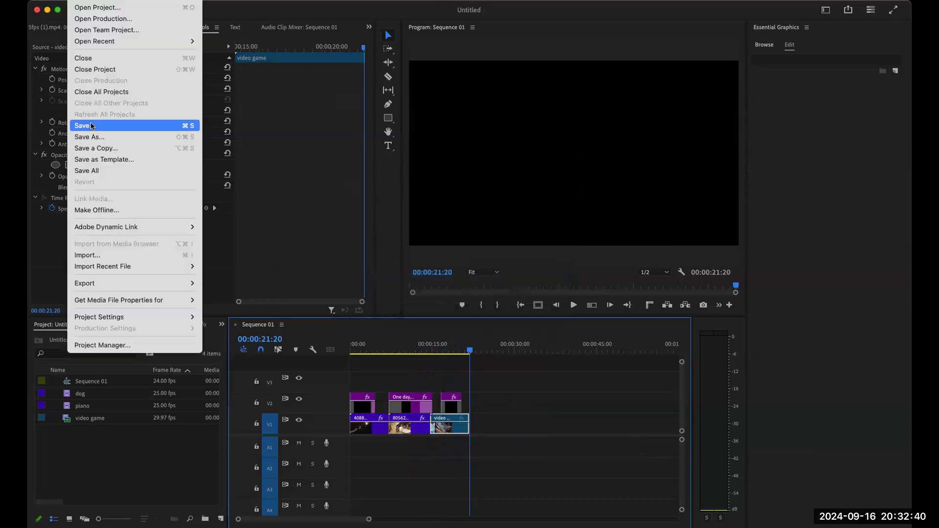
pyautogui.click(98, 137)
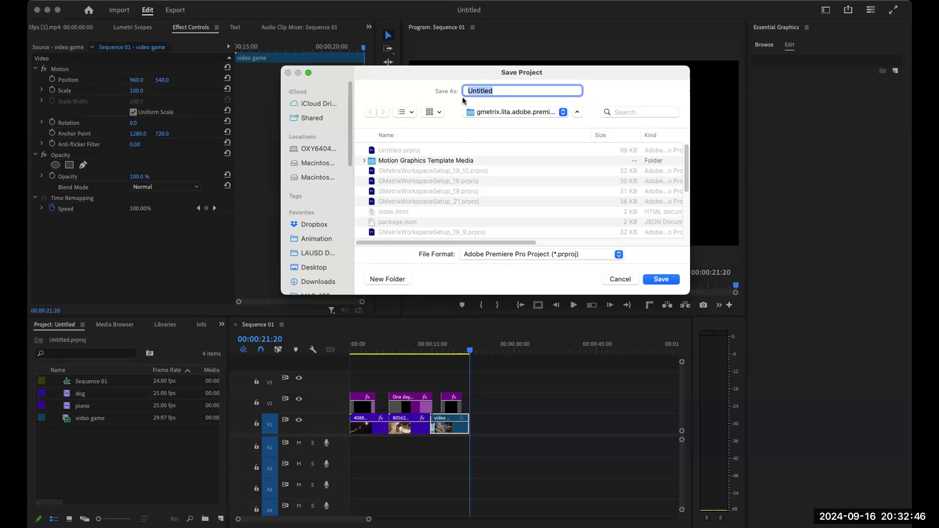
pyautogui.write('ing to know')
pyautogui.click(323, 266)
pyautogui.click(661, 278)
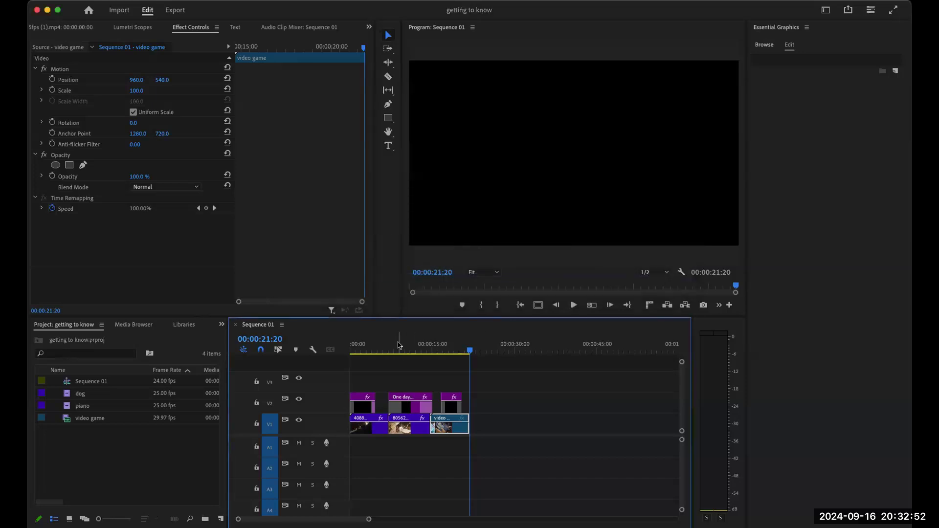
pyautogui.press('Home')
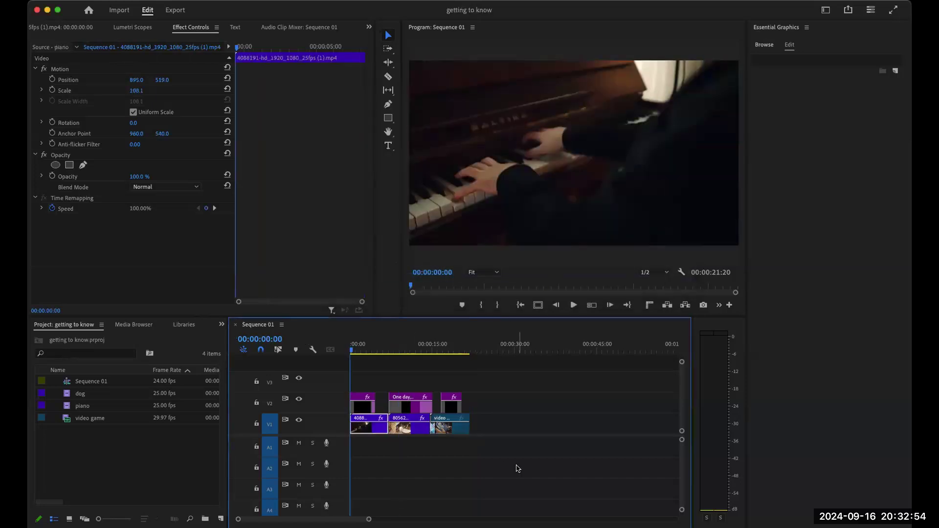
pyautogui.press('space')
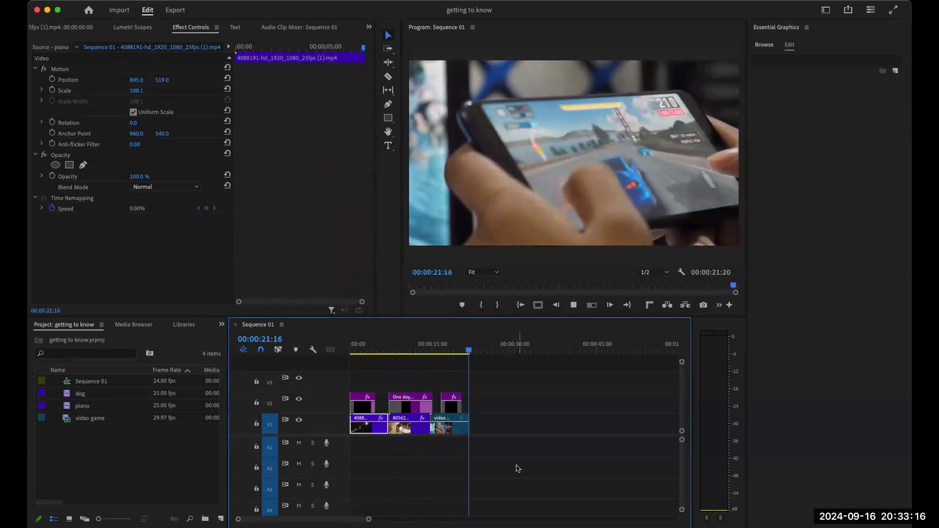
pyautogui.press('space')
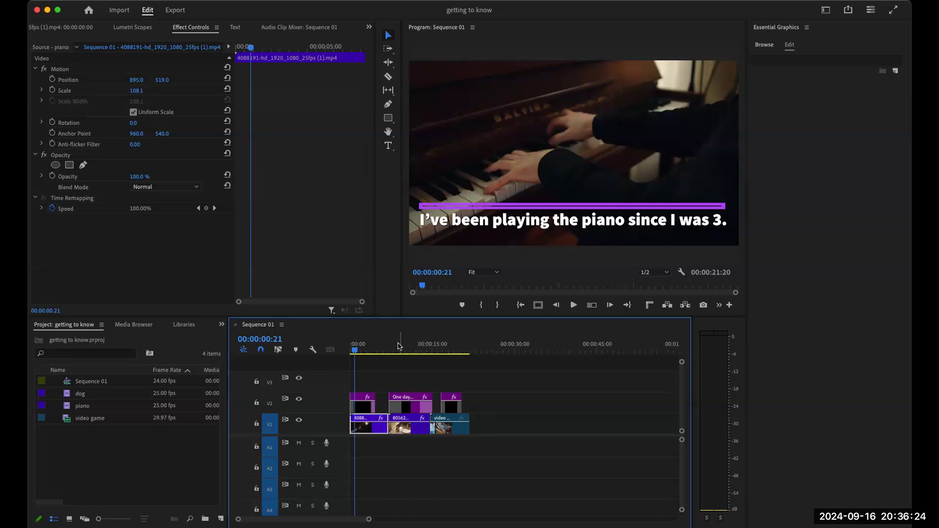
pyautogui.press('Home')
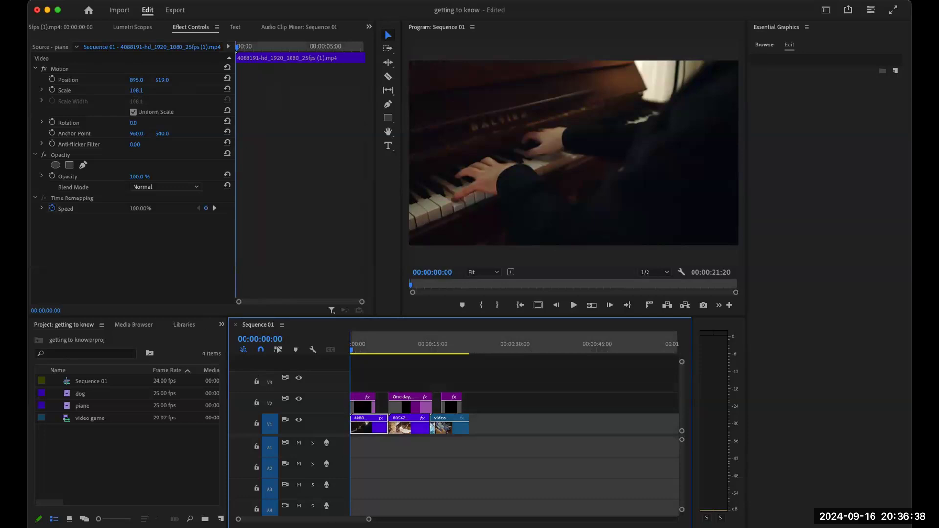
# Move the playhead to the end of Sequence 01 and switch to the Export workspace.
pyautogui.click(470, 353)
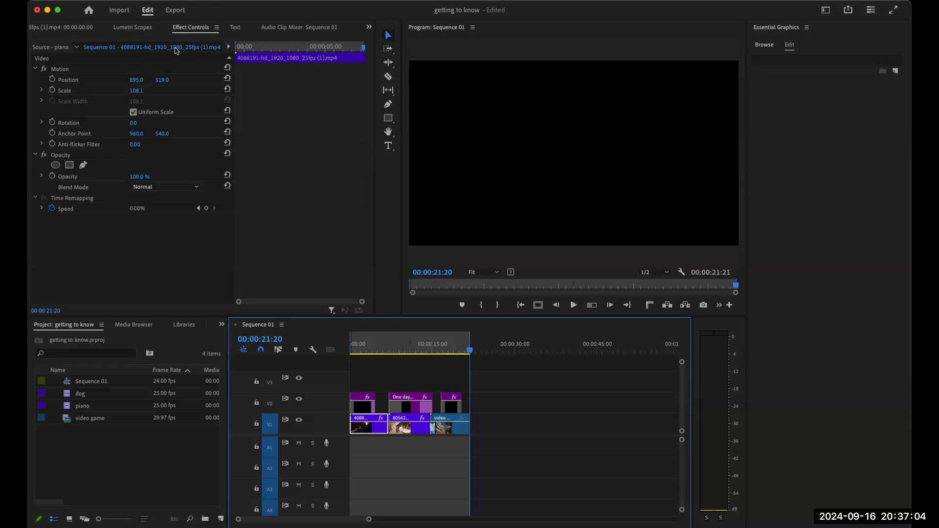
pyautogui.click(178, 11)
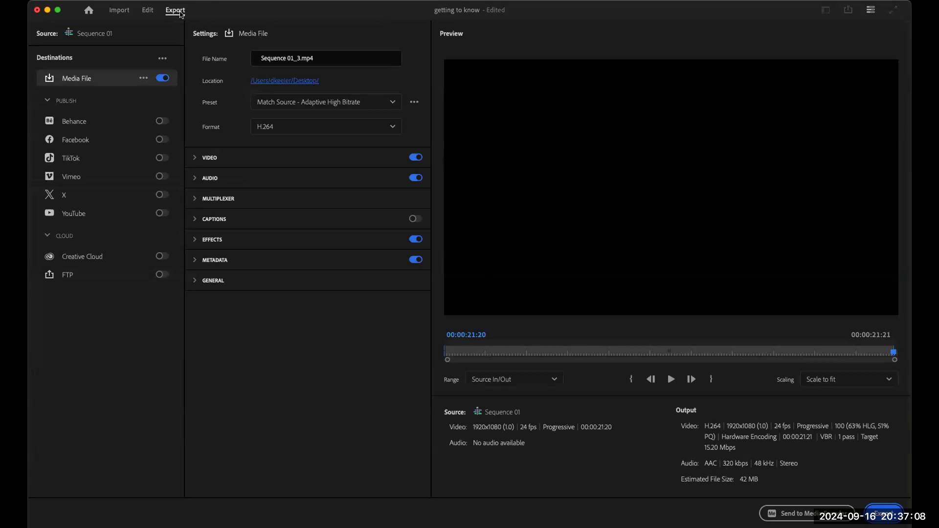
# Rename the output file to 'aboutme' and export Sequence 01 as an H.264 MP4.
pyautogui.click(296, 59)
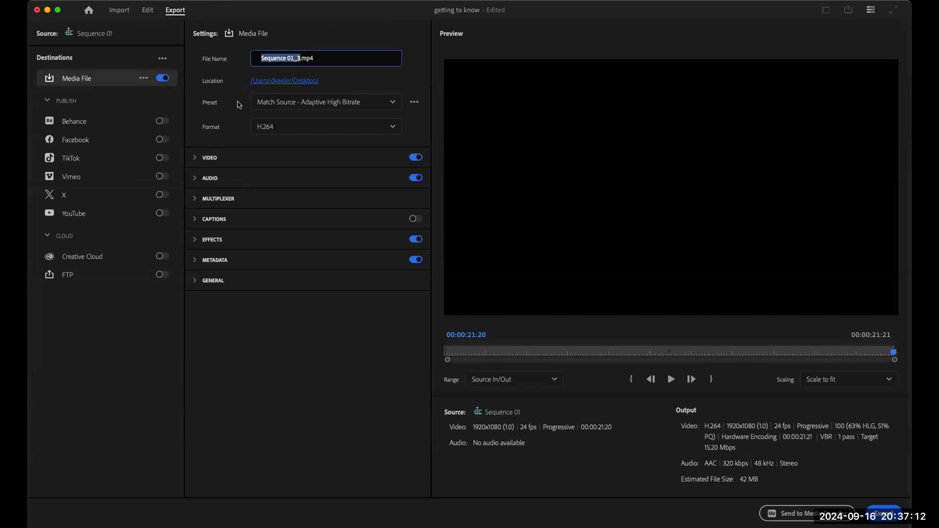
pyautogui.write('aboutme')
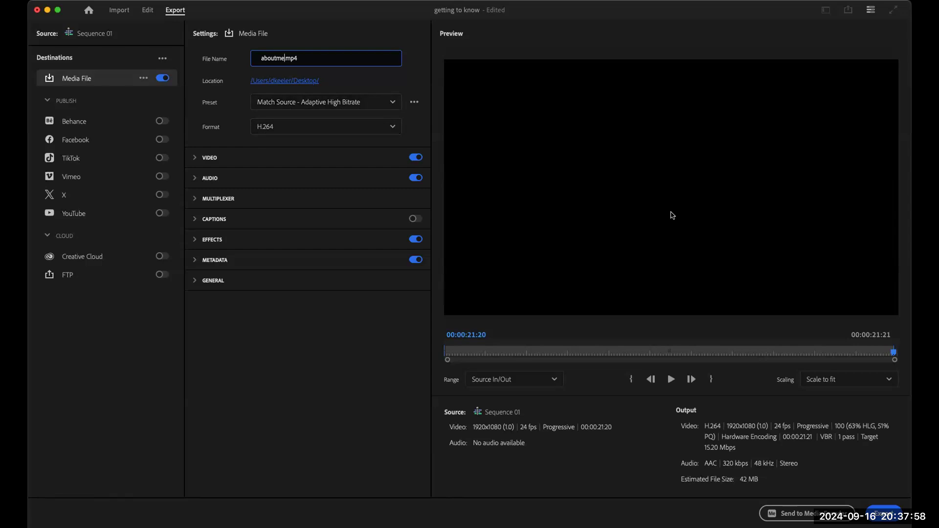
pyautogui.click(884, 513)
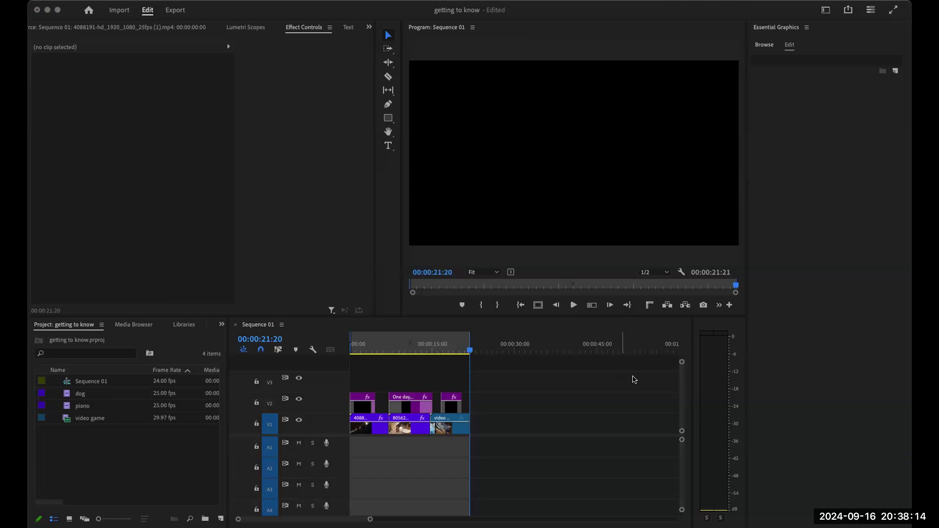
# Switch from Premiere Pro to Google Chrome showing the Padlet slide.
pyautogui.press('super+Tab')
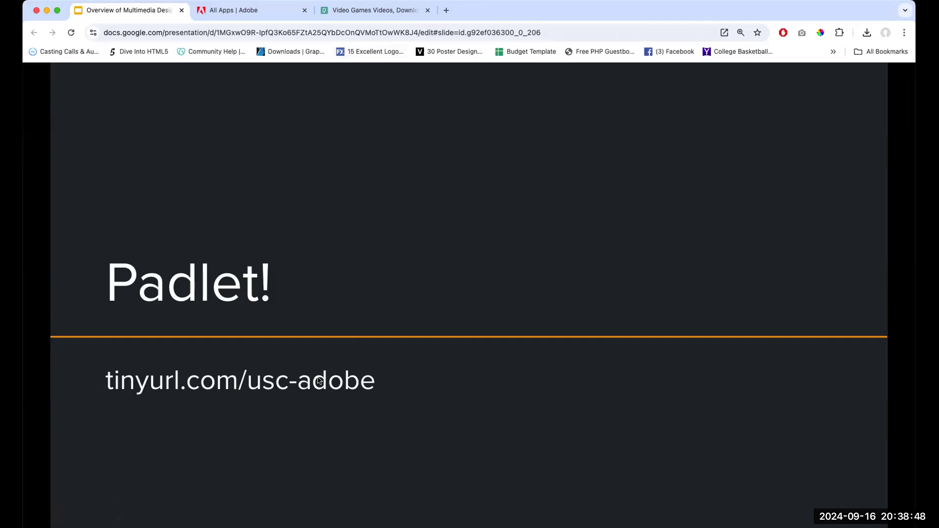
# Open a new Chrome tab and go to tinyurl.com/usc-adobe.
pyautogui.click(446, 11)
pyautogui.write('tinyurl.co')
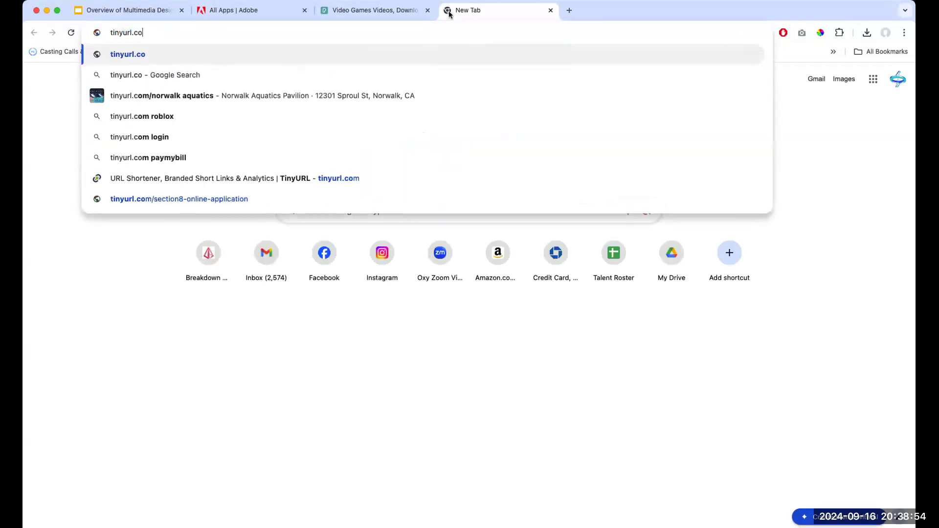
pyautogui.write('m/usc-adobe')
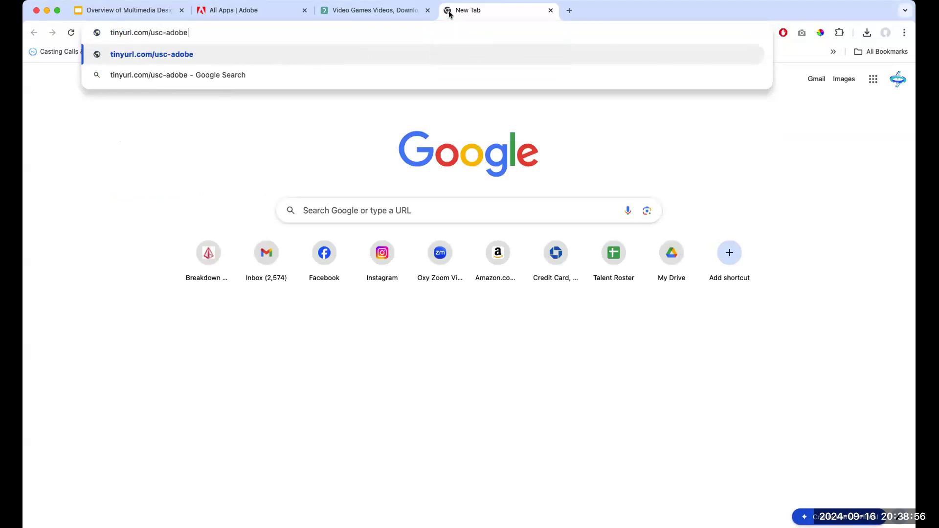
pyautogui.press('Return')
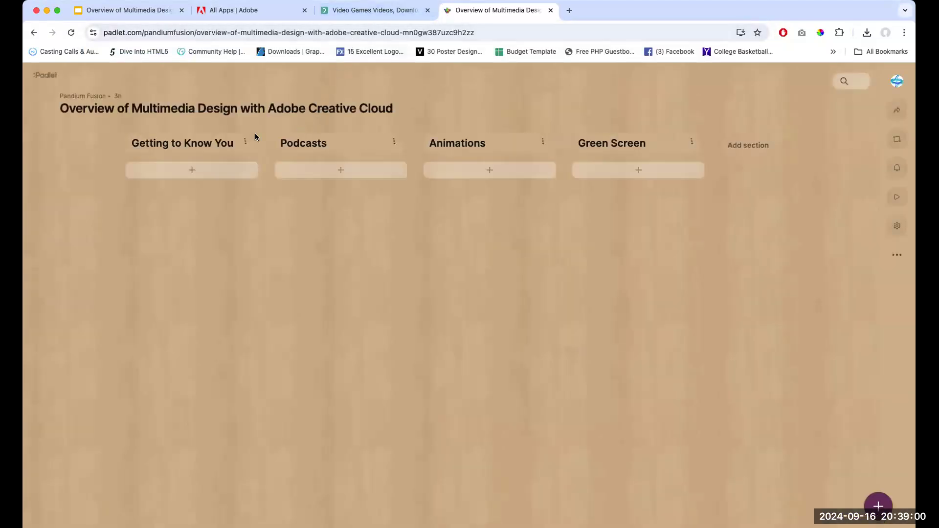
# Start a Getting to Know You post with the student's name as subject and attach aboutme.mp4.
pyautogui.click(181, 178)
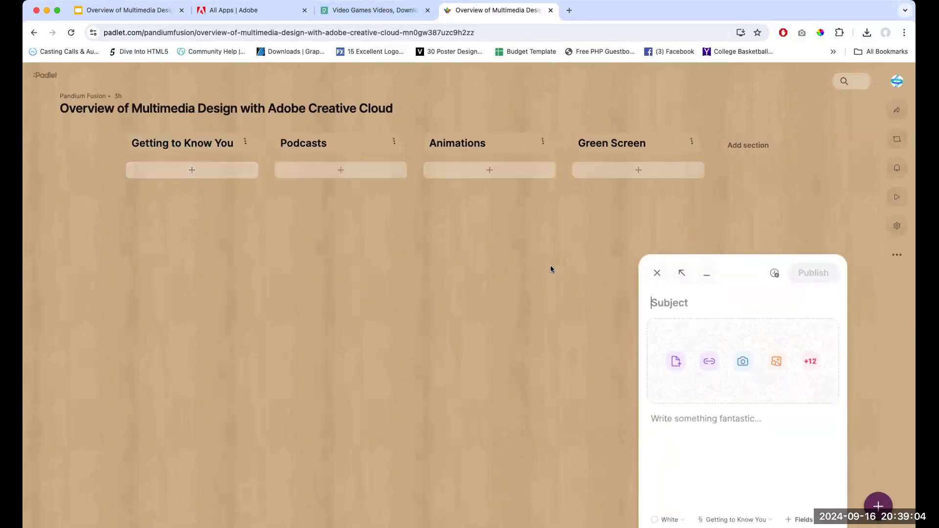
pyautogui.write('Diana')
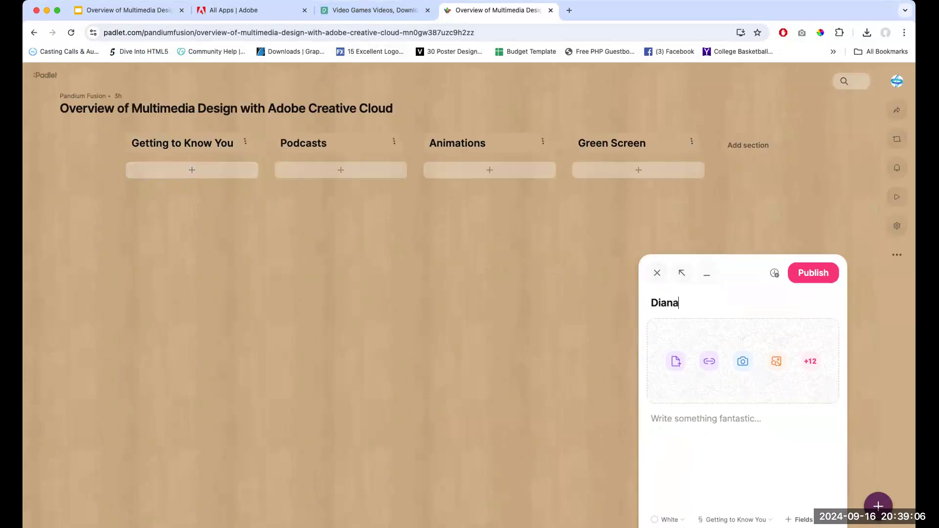
pyautogui.click(675, 361)
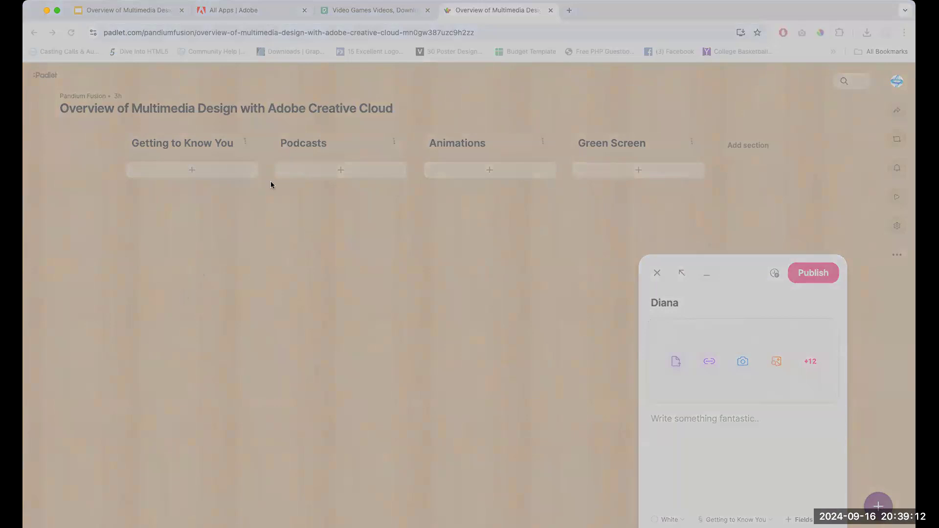
pyautogui.press('Return')
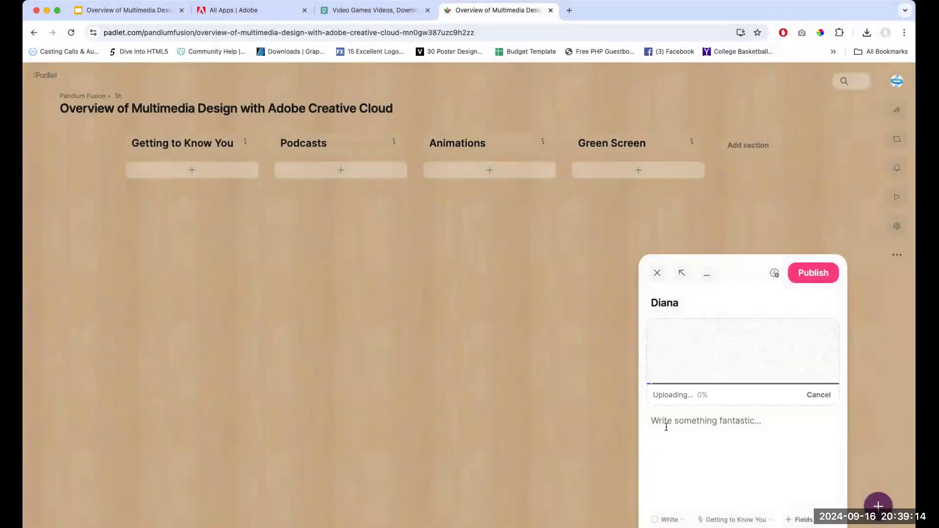
# Publish the Padlet post and return to the slides tab.
pyautogui.click(810, 281)
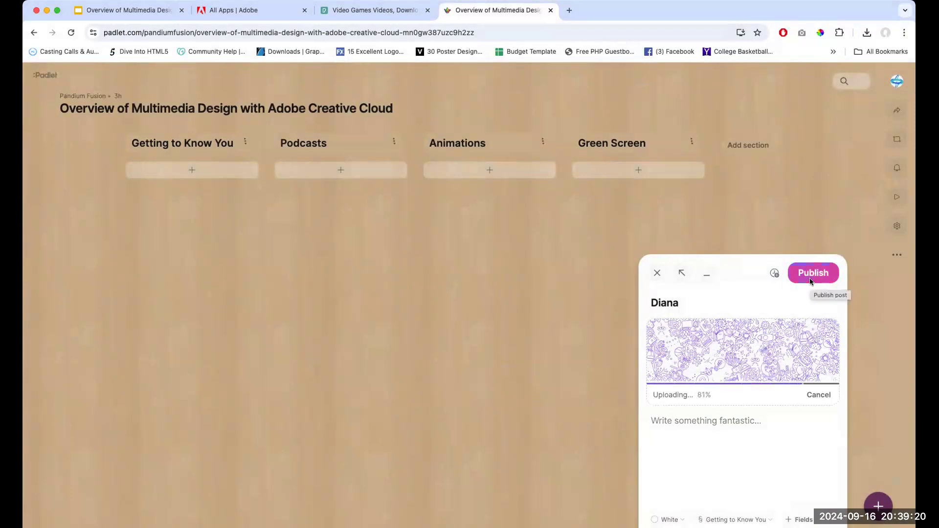
pyautogui.click(811, 280)
pyautogui.click(812, 279)
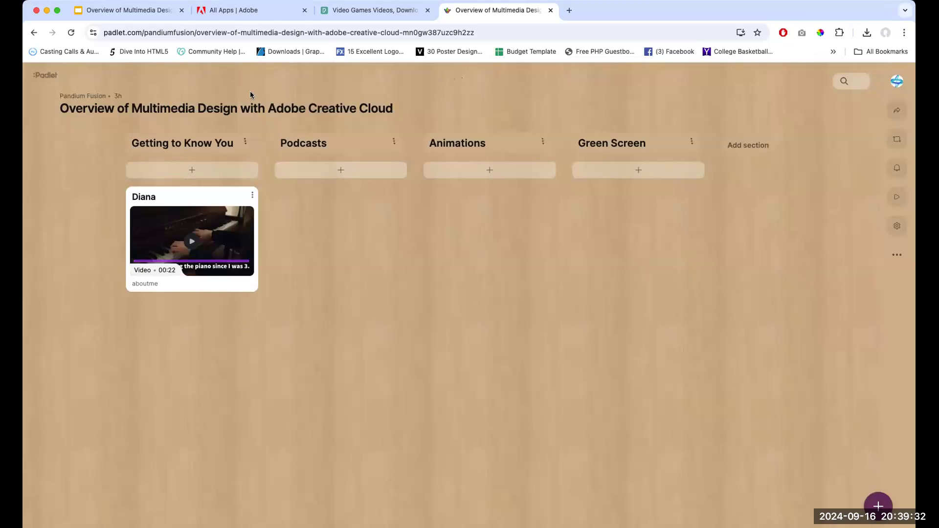
pyautogui.click(161, 11)
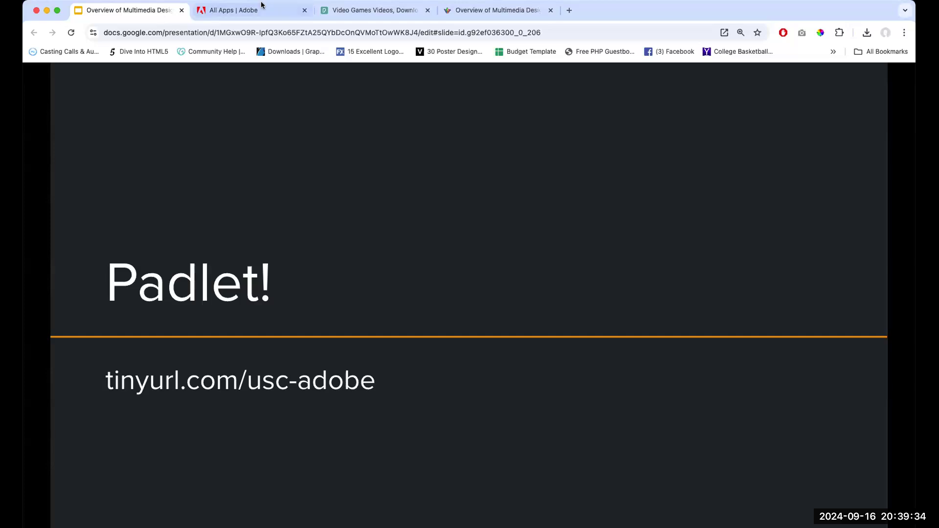
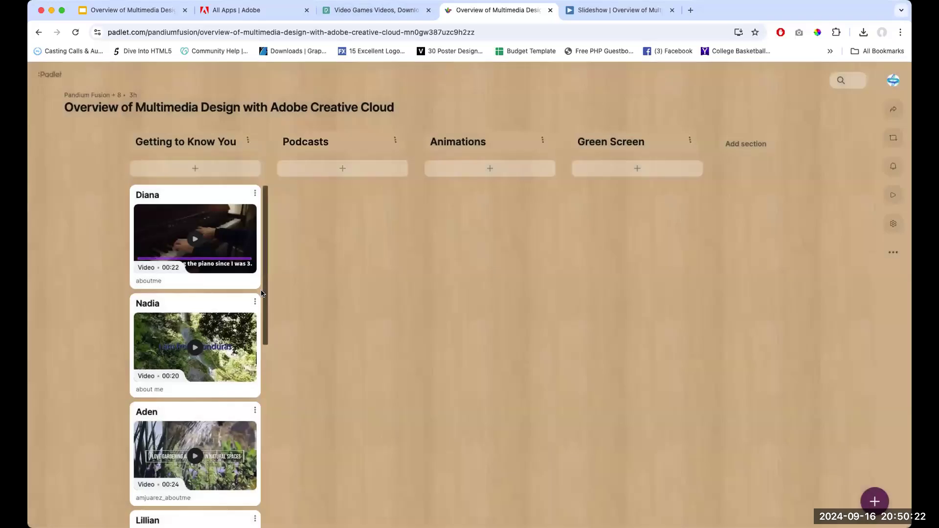
# Load pixabay.com in the browser's Pexels tab.
pyautogui.scroll(-5, 188, 369)
pyautogui.scroll(-10, 188, 369)
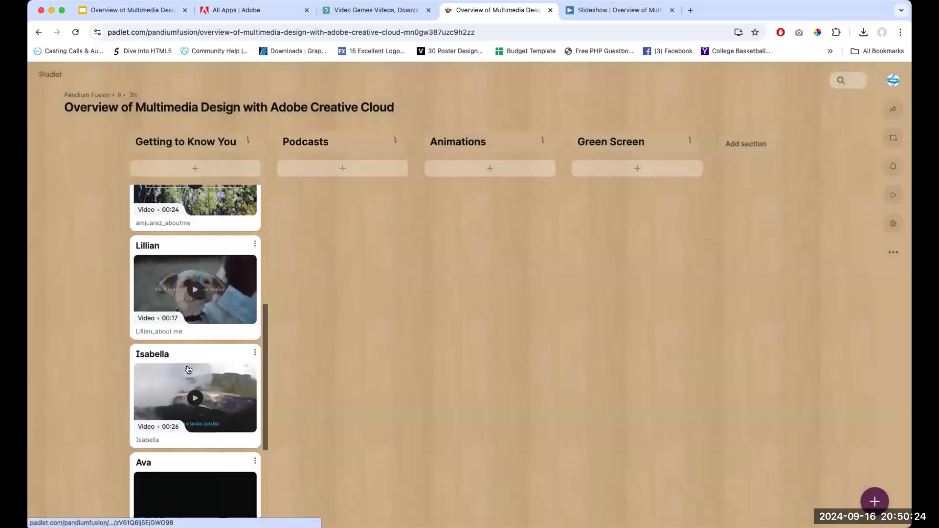
pyautogui.scroll(-1, 189, 370)
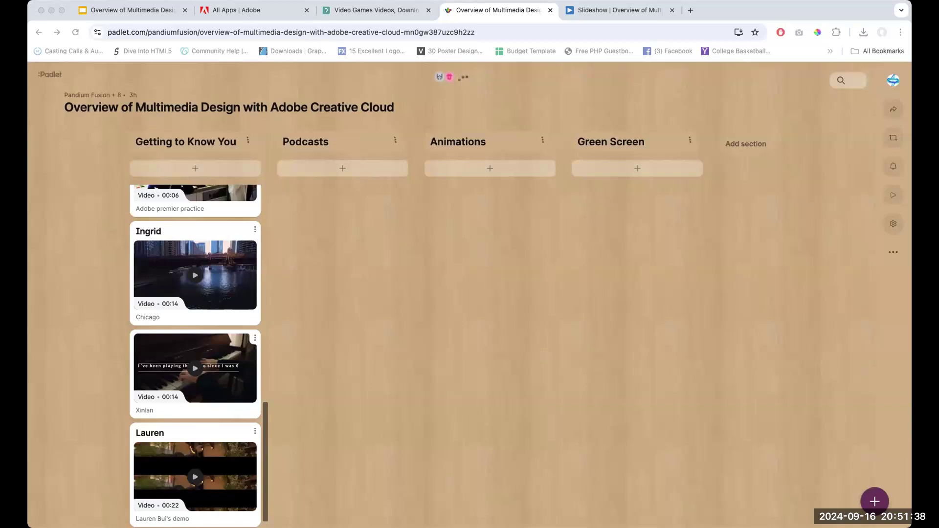
pyautogui.click(480, 15)
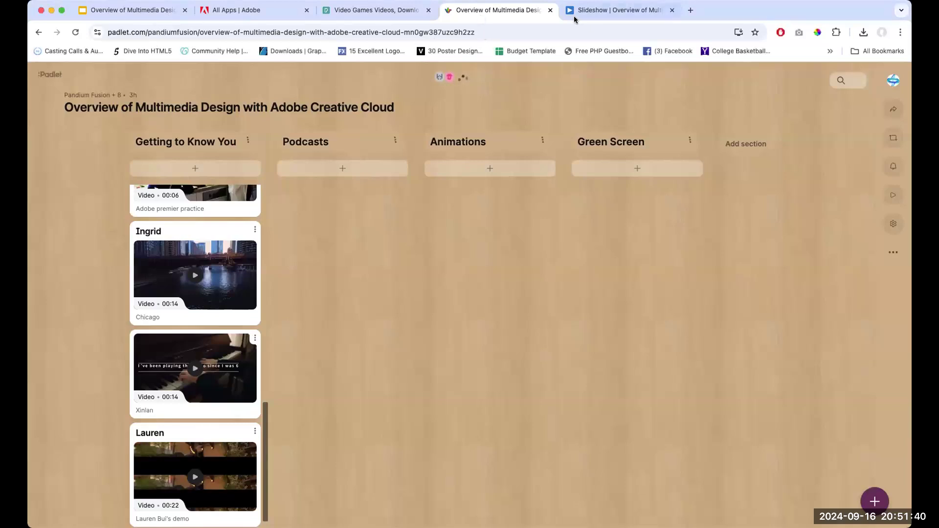
pyautogui.click(409, 14)
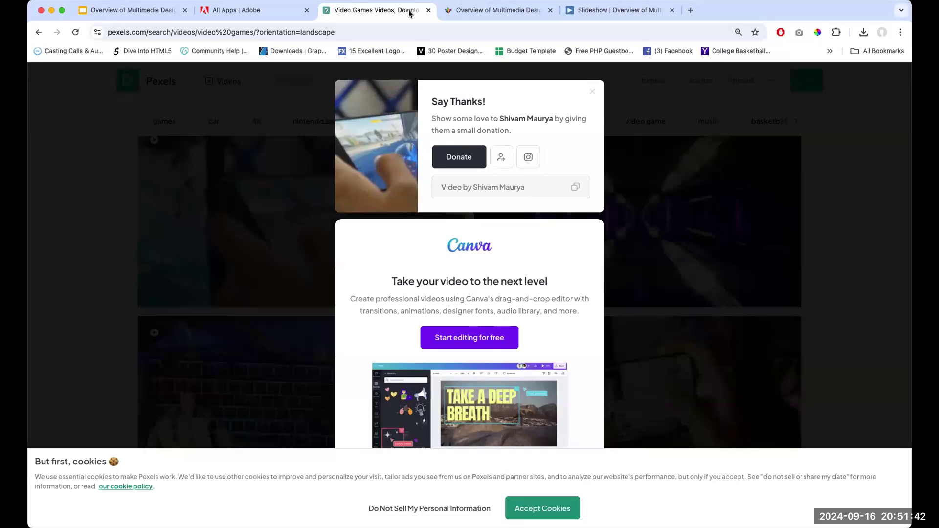
pyautogui.click(281, 32)
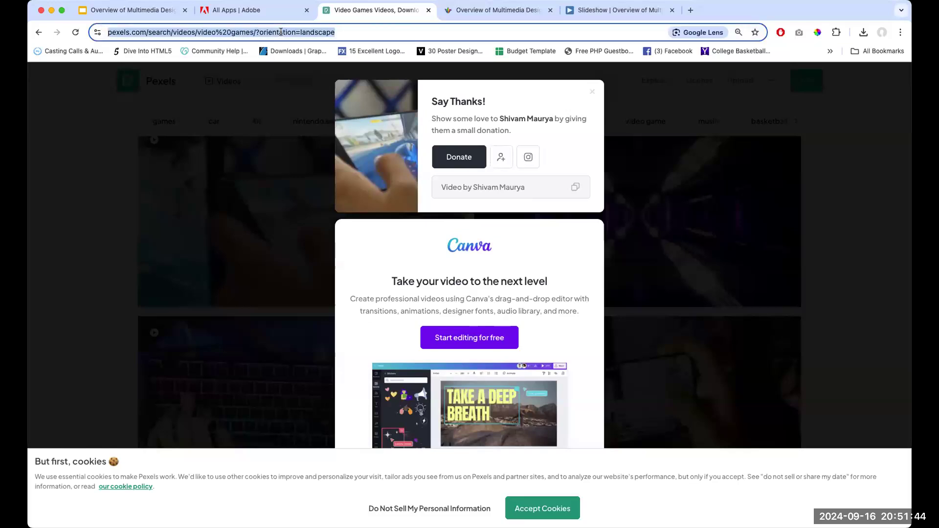
pyautogui.write('pixabay.com')
pyautogui.press('Return')
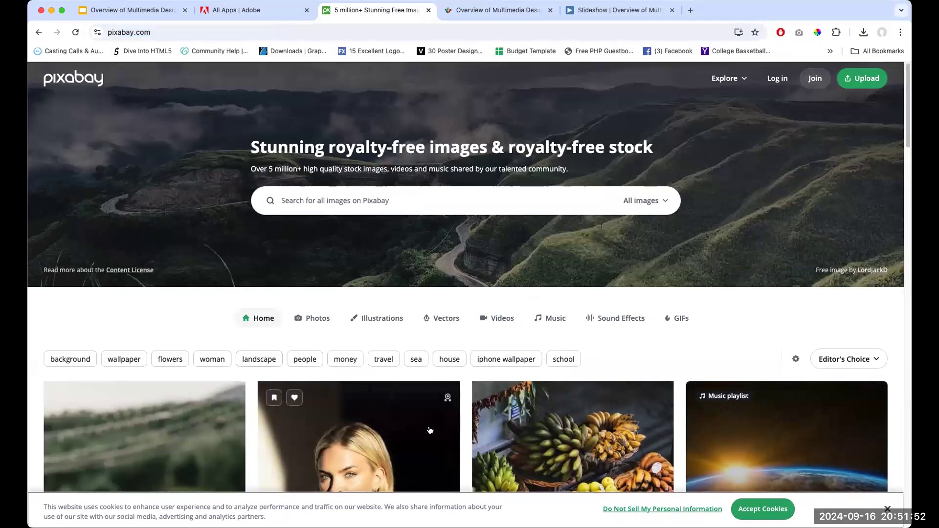
# Search Pixabay's royalty-free music section for 'intro music'.
pyautogui.click(552, 319)
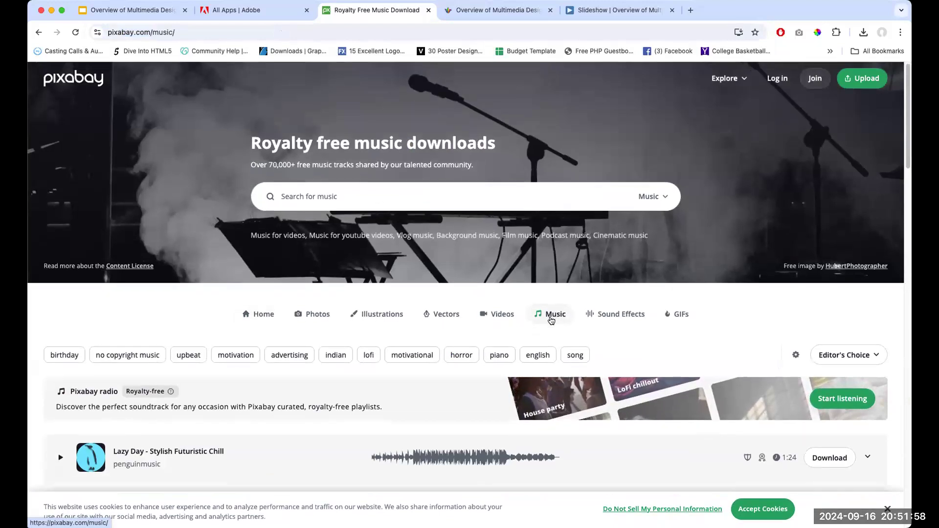
pyautogui.scroll(-1, 551, 320)
pyautogui.click(508, 157)
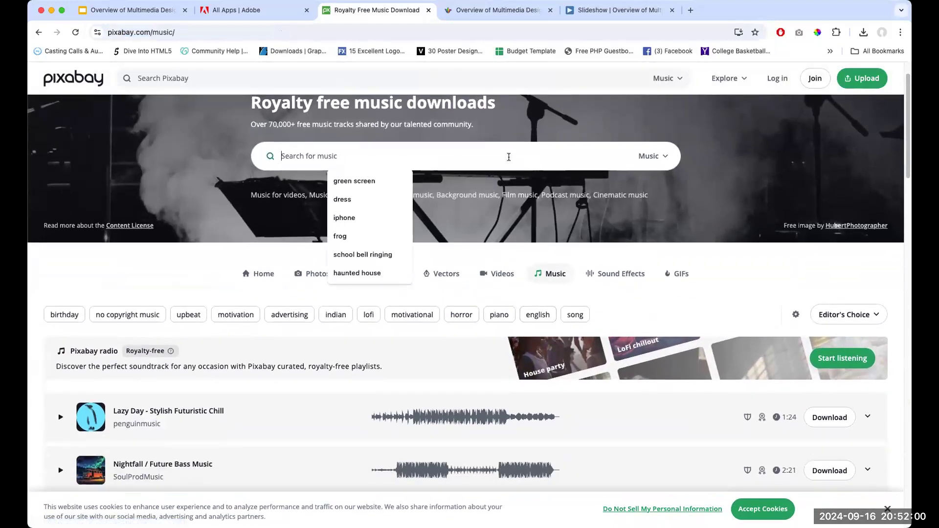
pyautogui.write('intro music')
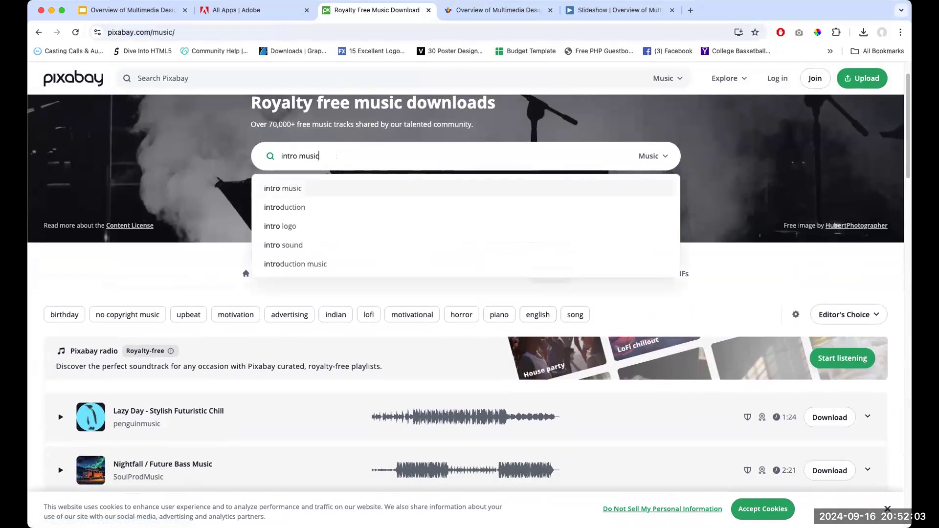
pyautogui.press('Return')
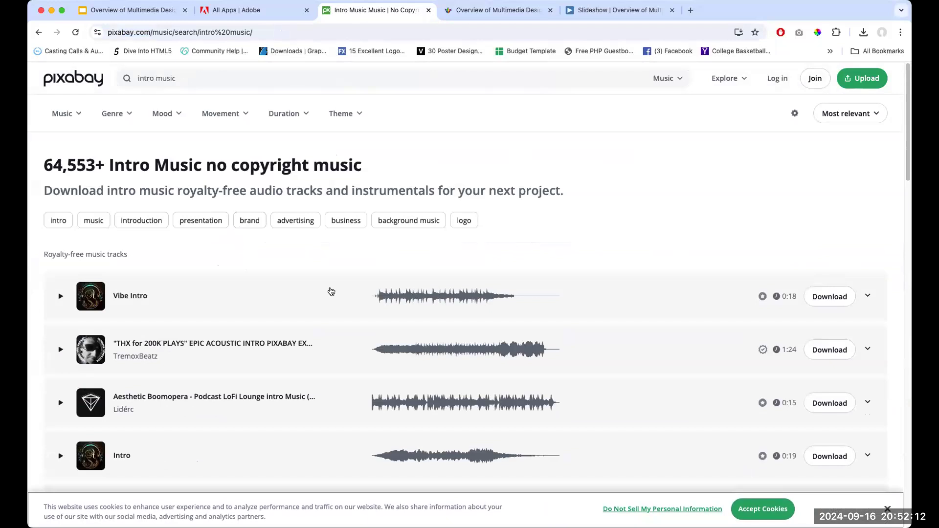
# Preview the Vibe Intro track, then the third intro track in the results.
pyautogui.click(57, 297)
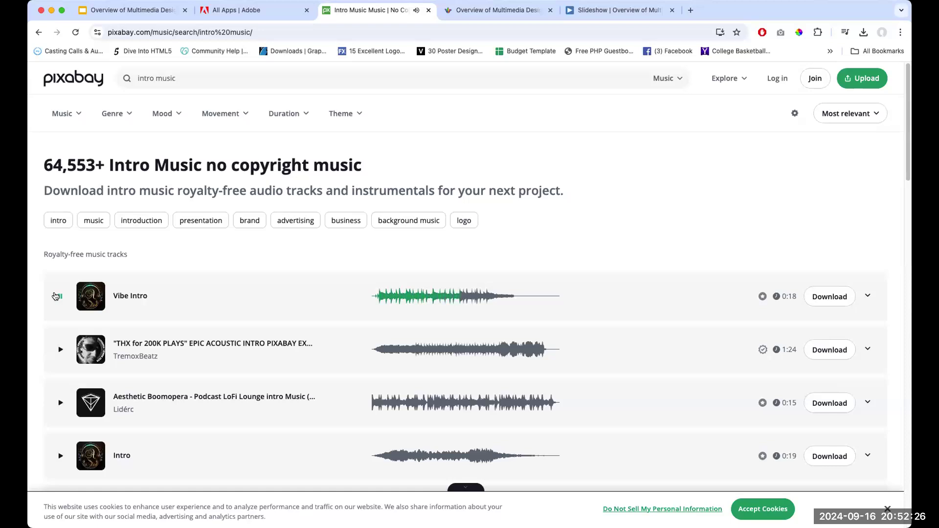
pyautogui.click(57, 296)
pyautogui.click(61, 297)
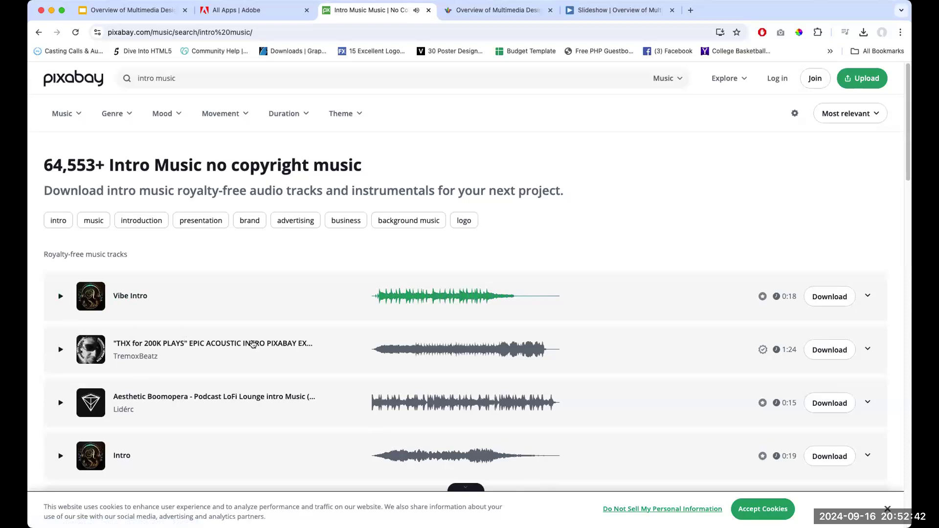
pyautogui.scroll(-1, 294, 351)
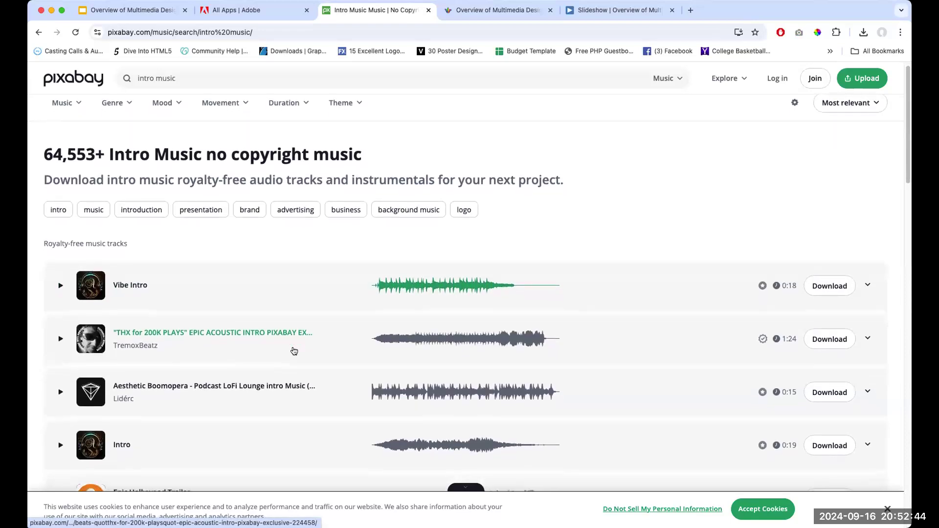
pyautogui.scroll(-1, 294, 351)
pyautogui.scroll(-1, 294, 351)
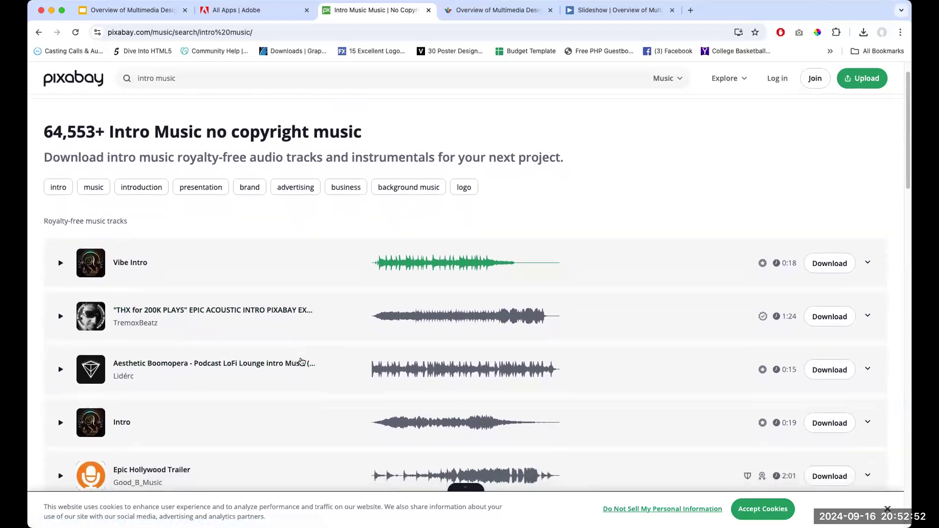
pyautogui.scroll(-2, 302, 361)
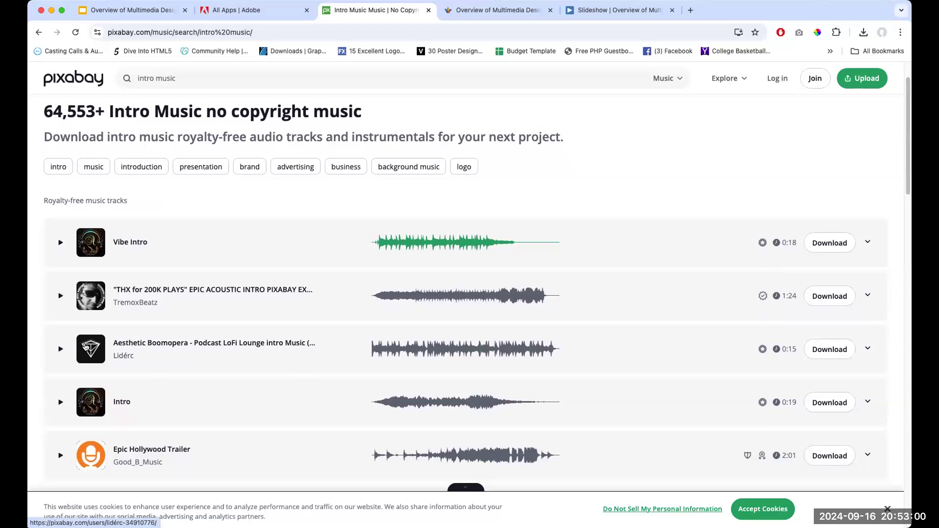
pyautogui.click(61, 349)
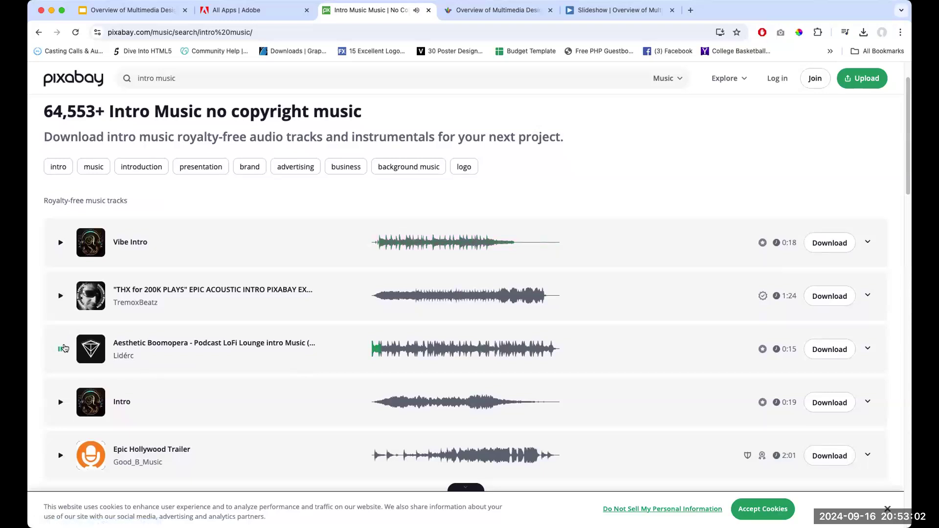
pyautogui.click(62, 348)
# Download Vibe Intro, then start a new multitrack session in Audition via File > New.
pyautogui.click(841, 253)
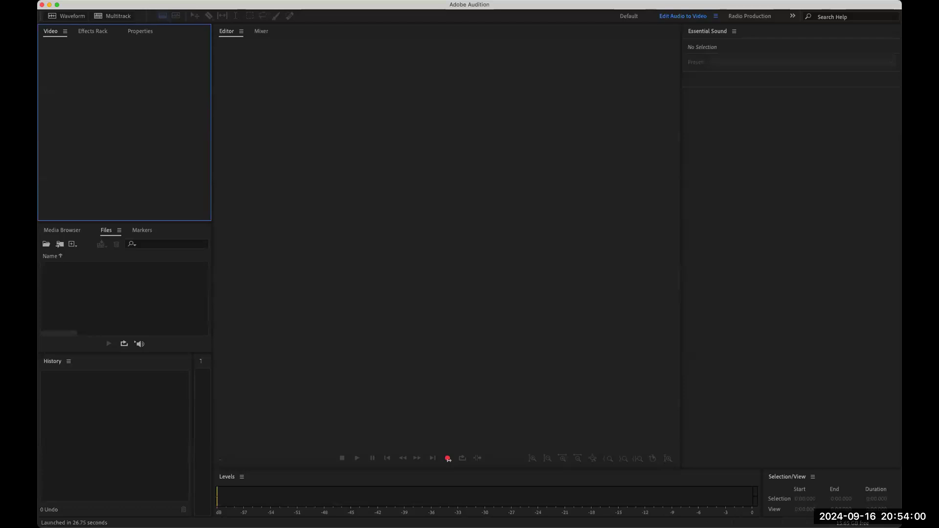
pyautogui.click(112, 0)
pyautogui.moveTo(118, 8)
pyautogui.click(272, 8)
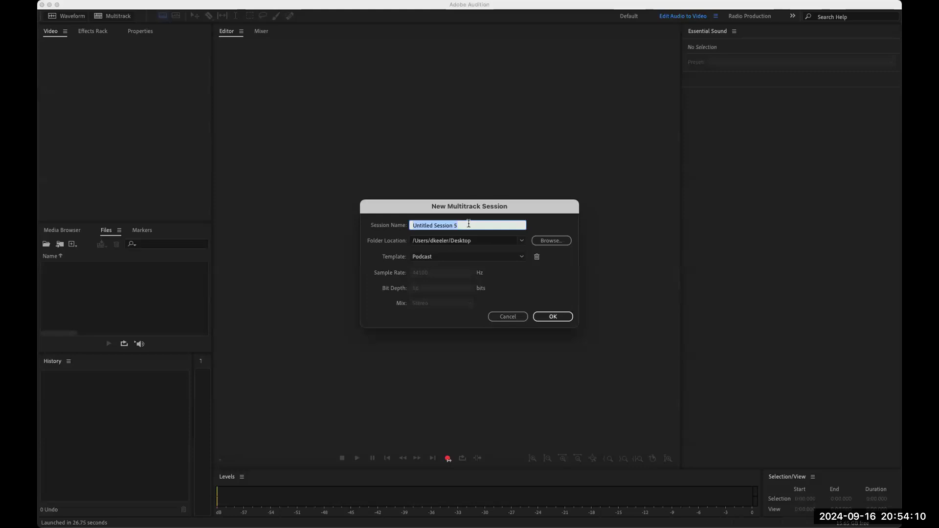
# Create session 'Demo' from the Podcast template, overwriting the existing Demo.sesx.
pyautogui.write('Demo')
pyautogui.click(505, 255)
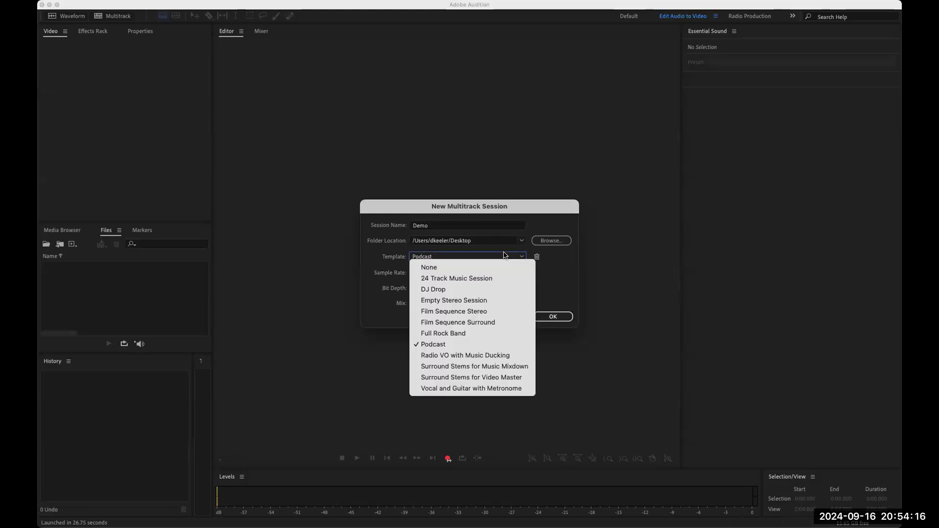
pyautogui.click(514, 345)
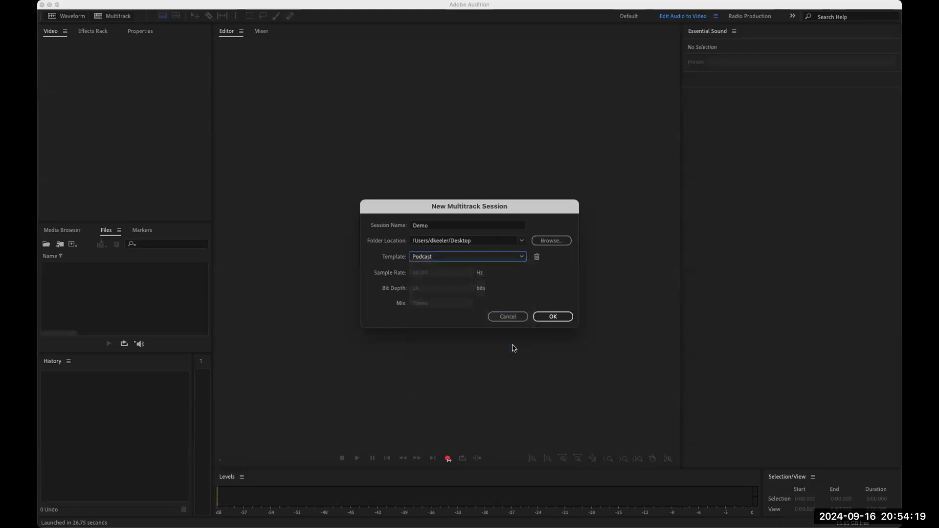
pyautogui.click(543, 316)
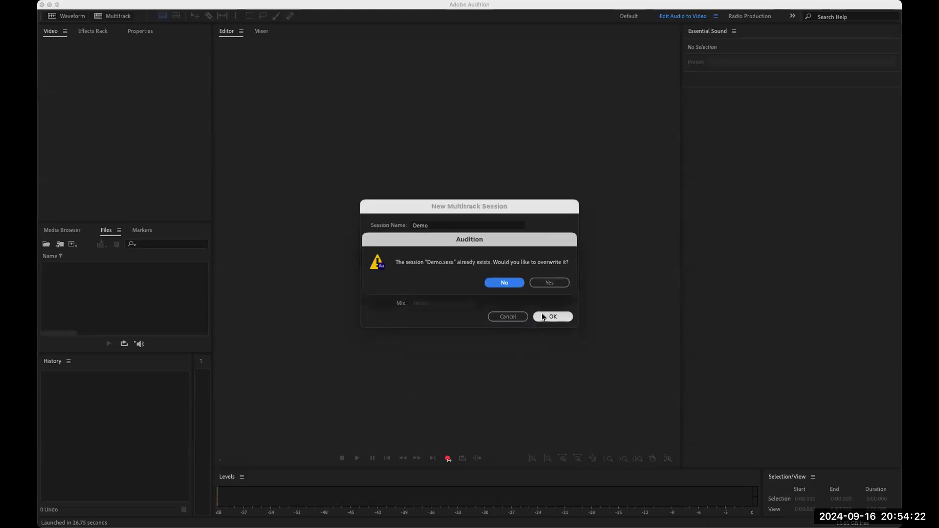
pyautogui.click(544, 283)
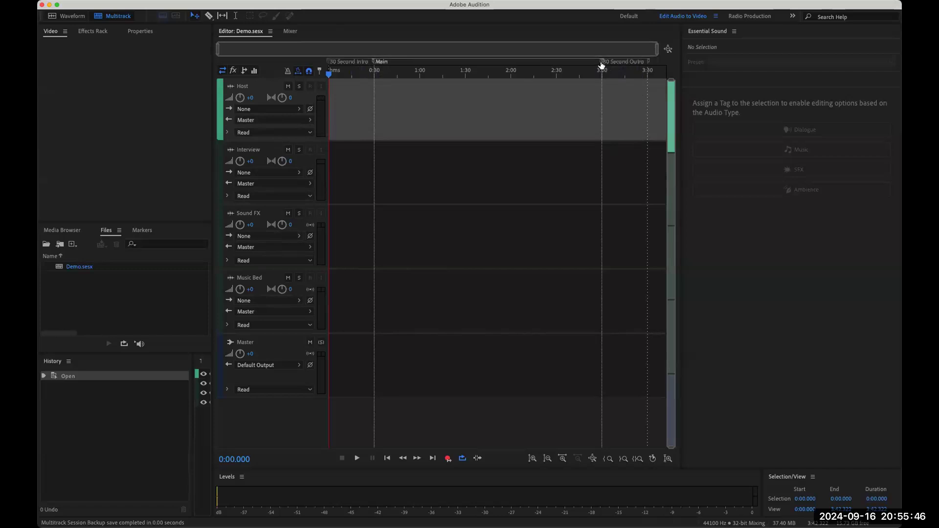
# Nudge the 30 Second Outro marker and bring up the File menu.
pyautogui.moveTo(601, 65)
pyautogui.mouseDown()
pyautogui.moveTo(627, 64)
pyautogui.moveTo(557, 70)
pyautogui.moveTo(637, 70)
pyautogui.moveTo(592, 70)
pyautogui.moveTo(602, 70)
pyautogui.mouseUp()
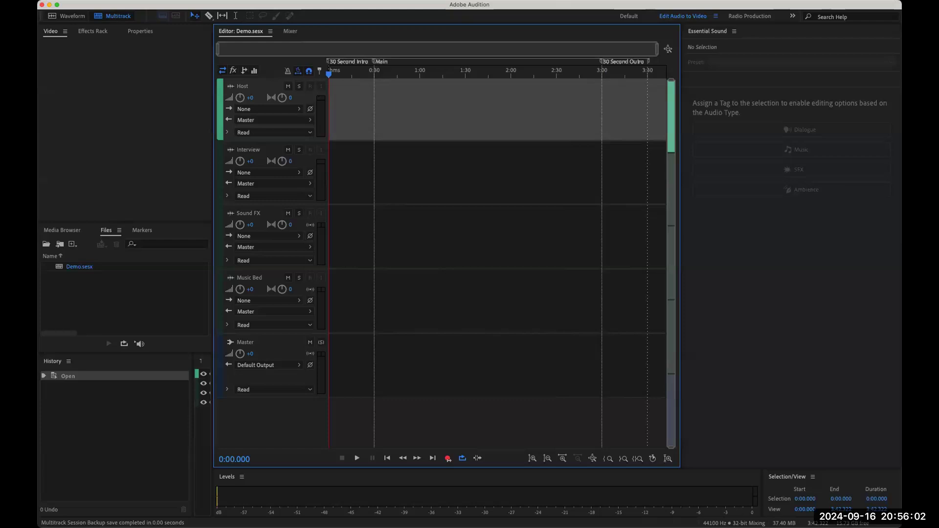
pyautogui.click(114, 1)
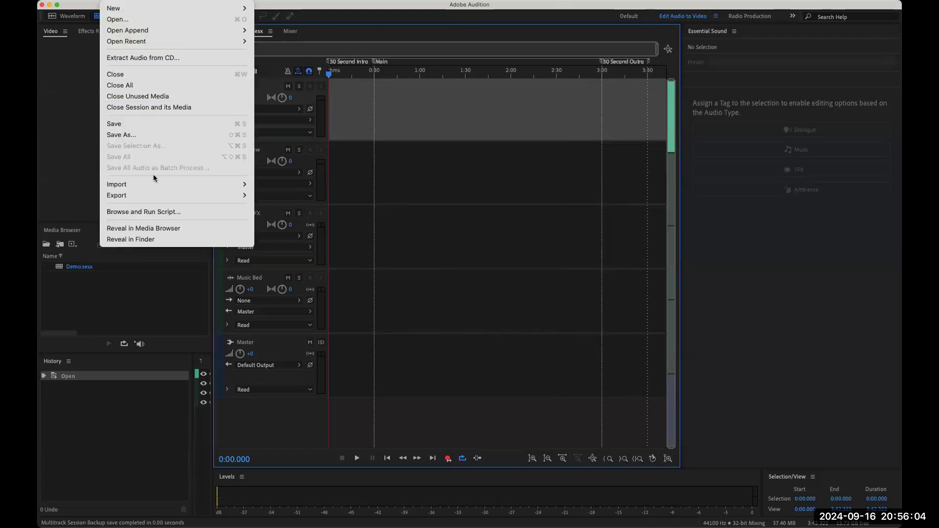
# Import vibe-intro-154002.mp3 from the Downloads folder into the session files.
pyautogui.moveTo(163, 183)
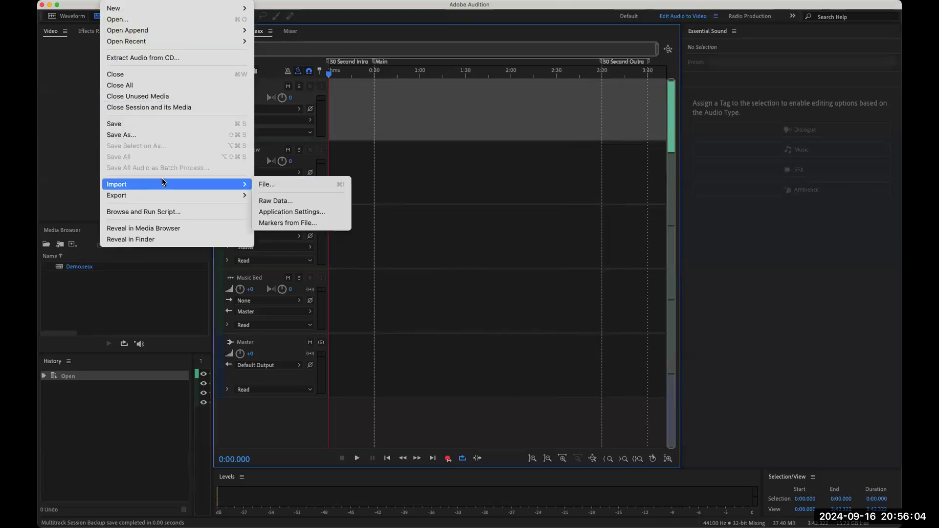
pyautogui.click(313, 186)
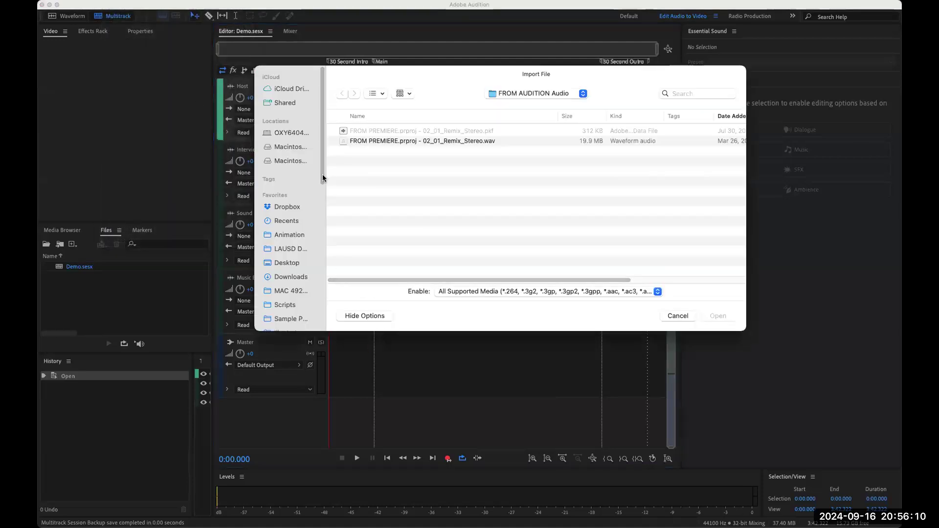
pyautogui.click(285, 278)
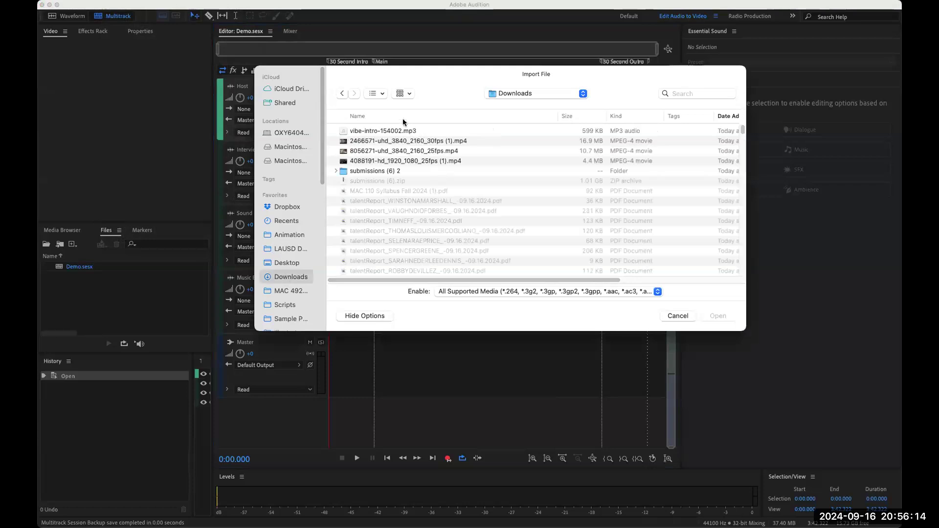
pyautogui.doubleClick(403, 130)
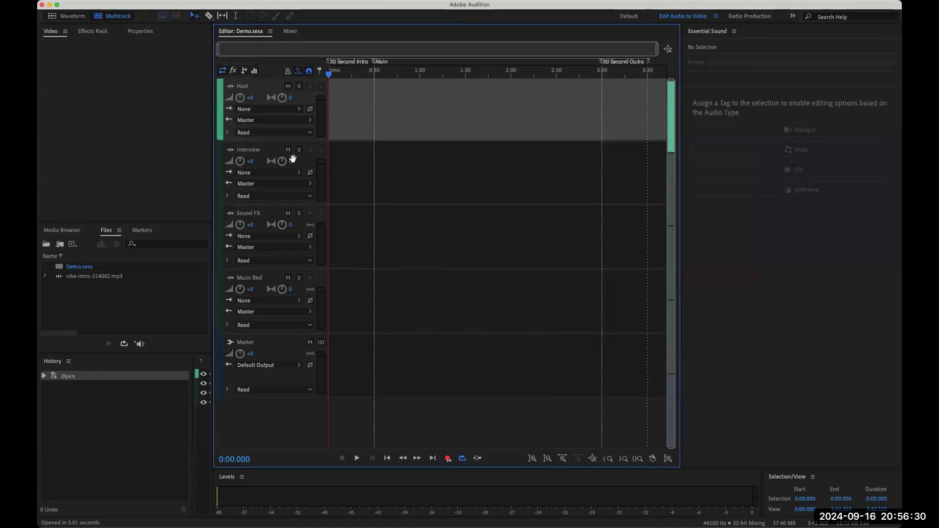
# Place vibe-intro-154002.mp3 at the start of the Music Bed track and play it.
pyautogui.click(96, 278)
pyautogui.moveTo(96, 278); pyautogui.dragTo(326, 305)
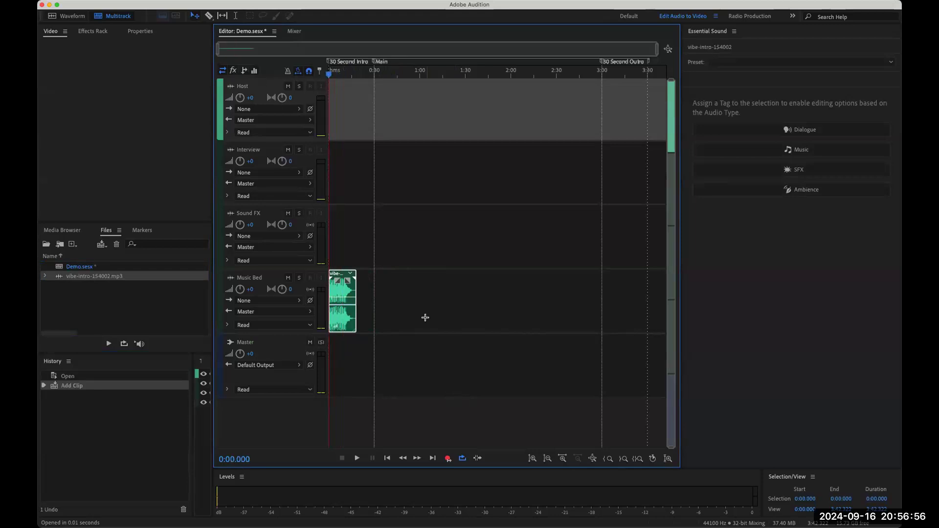
pyautogui.press('space')
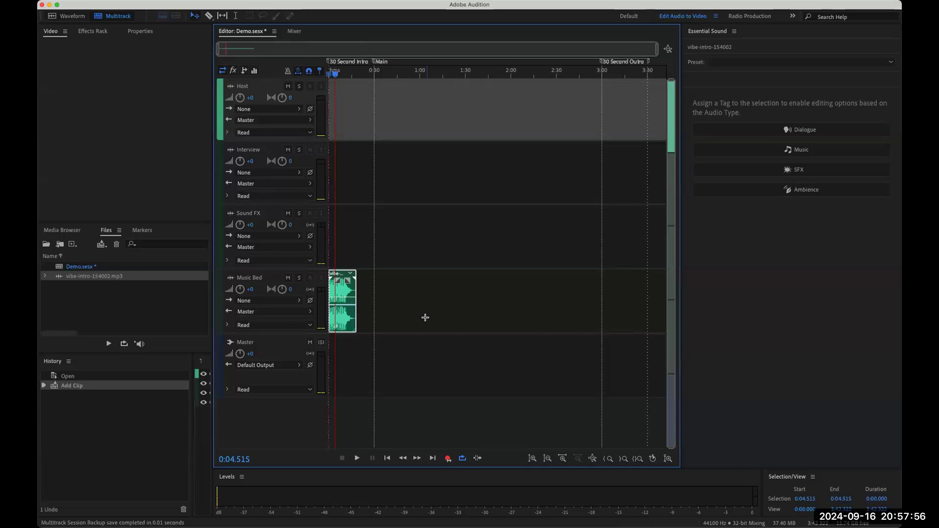
pyautogui.click(233, 71)
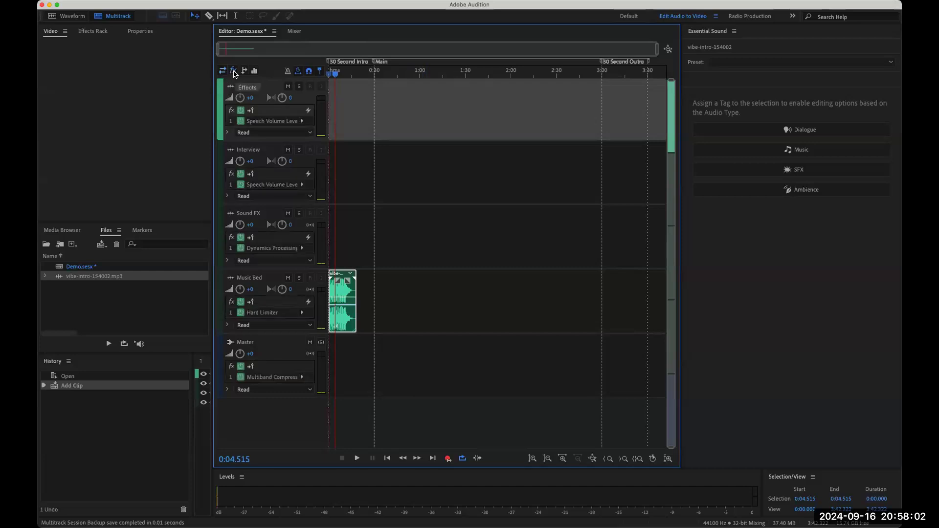
pyautogui.click(223, 71)
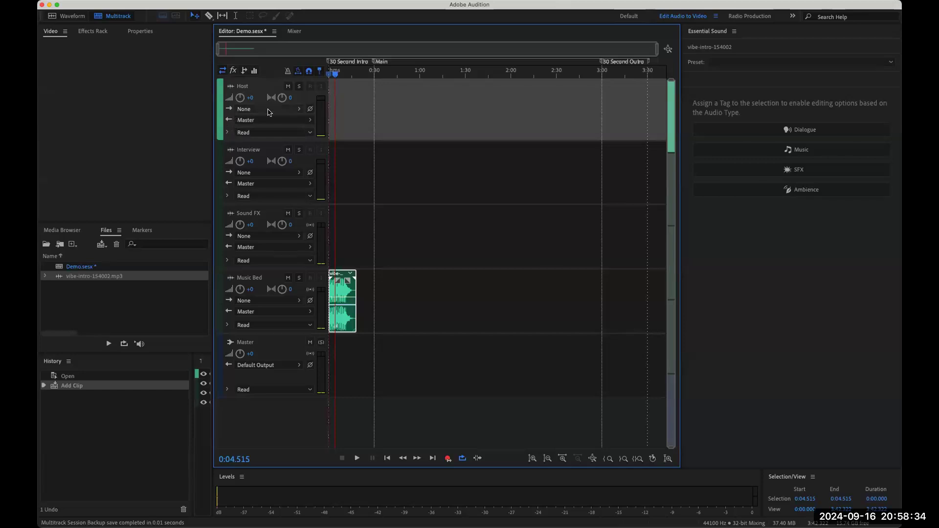
# Set MacBook Pro Microphone as the default input in Audio Hardware preferences.
pyautogui.click(301, 113)
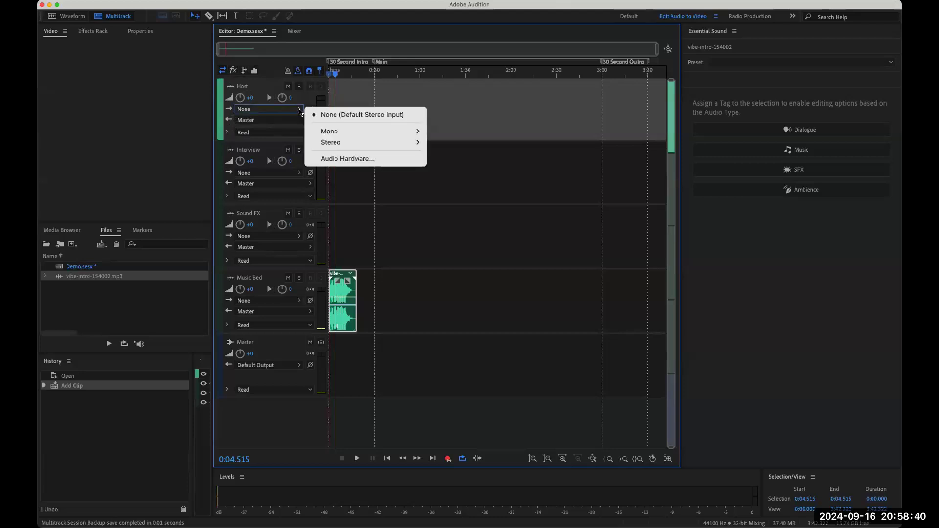
pyautogui.click(355, 160)
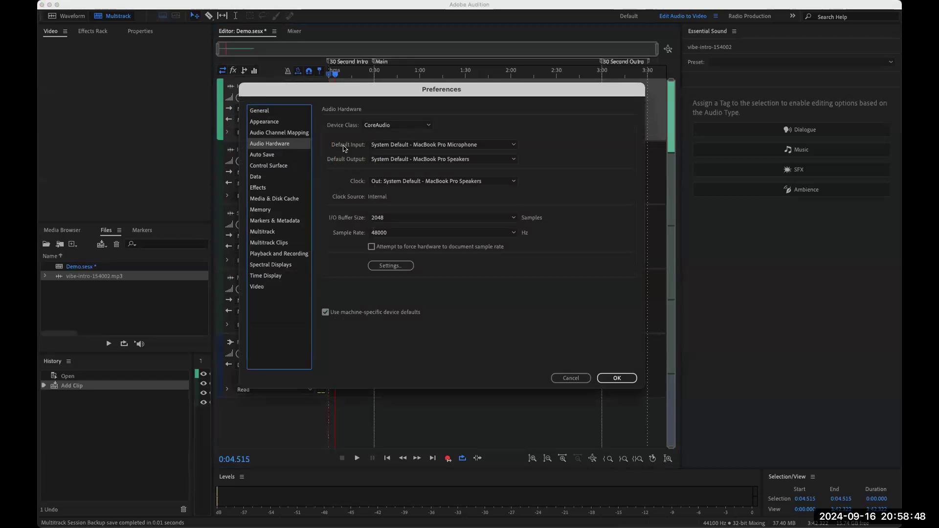
pyautogui.click(443, 147)
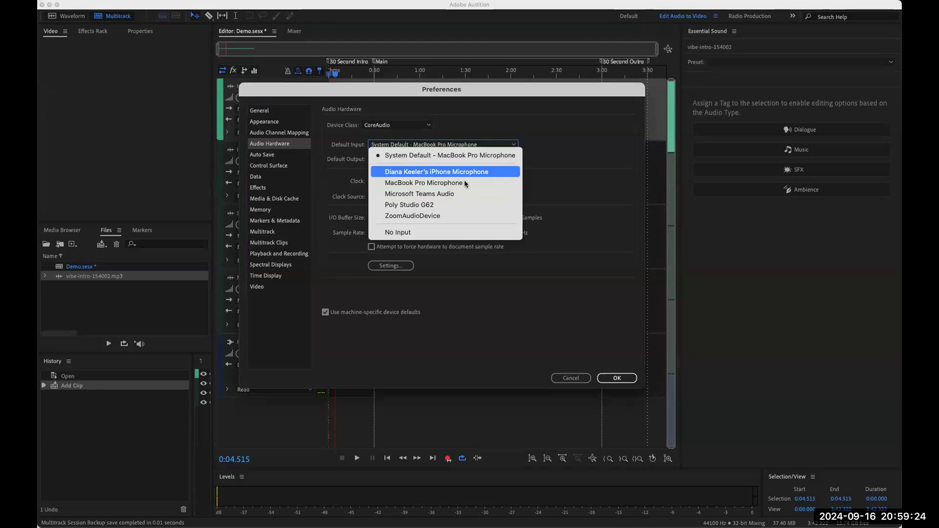
pyautogui.click(463, 182)
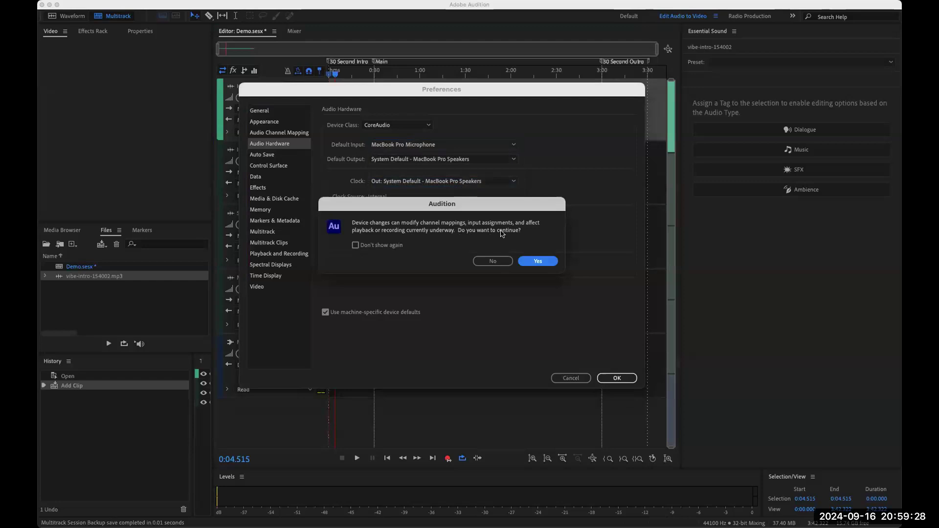
pyautogui.click(539, 263)
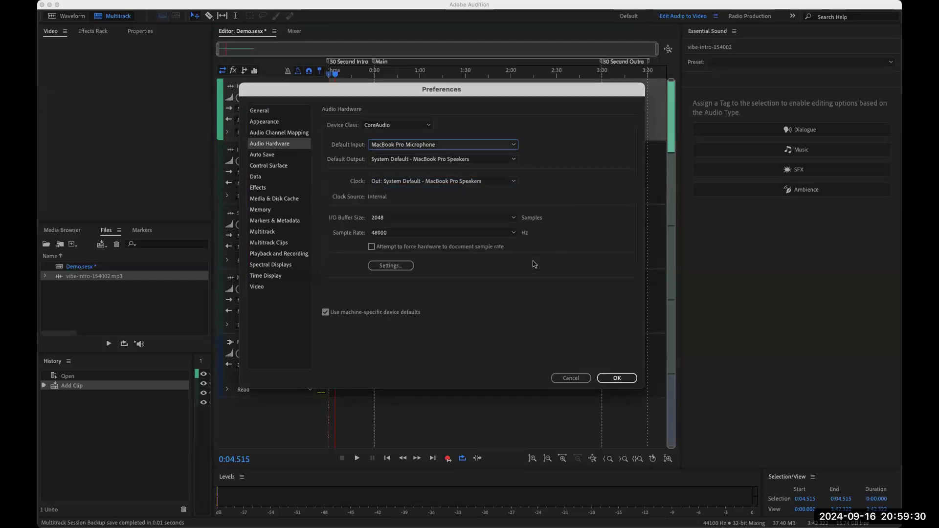
pyautogui.click(626, 375)
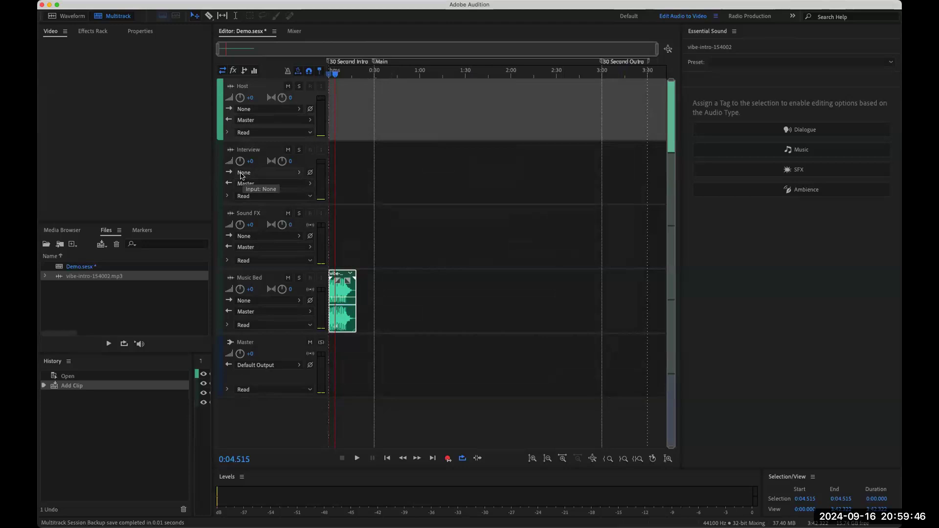
# Give the Host track mono input MacBook Pro Microphone: 1 and move the playhead to about 0:20.
pyautogui.click(267, 111)
pyautogui.moveTo(421, 141)
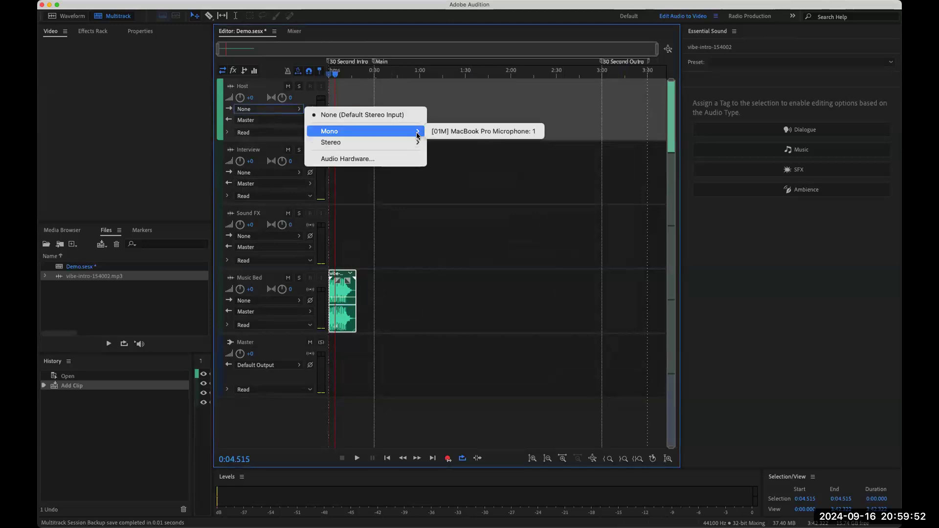
pyautogui.click(463, 133)
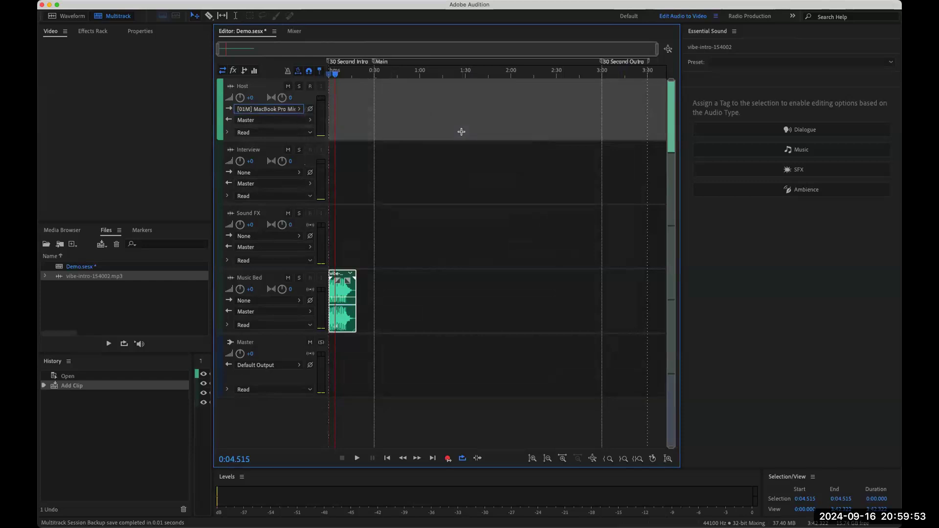
pyautogui.click(269, 173)
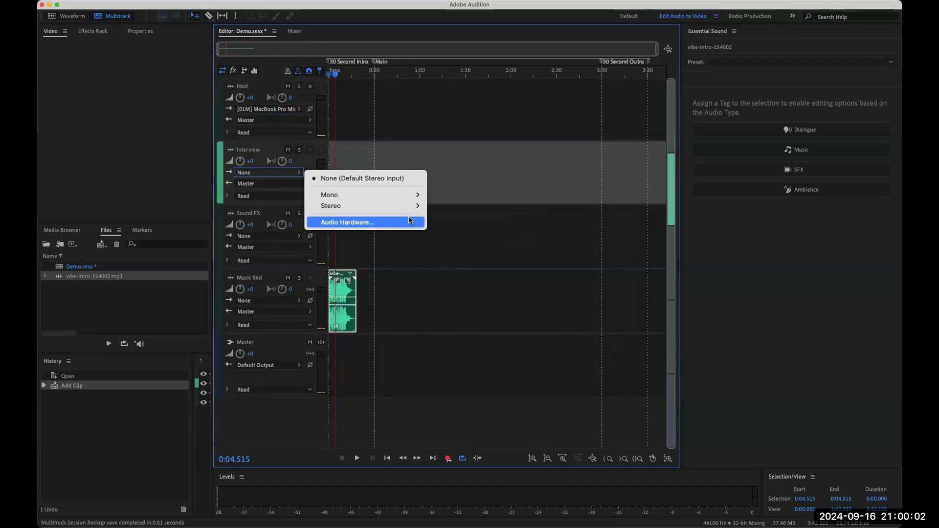
pyautogui.click(463, 124)
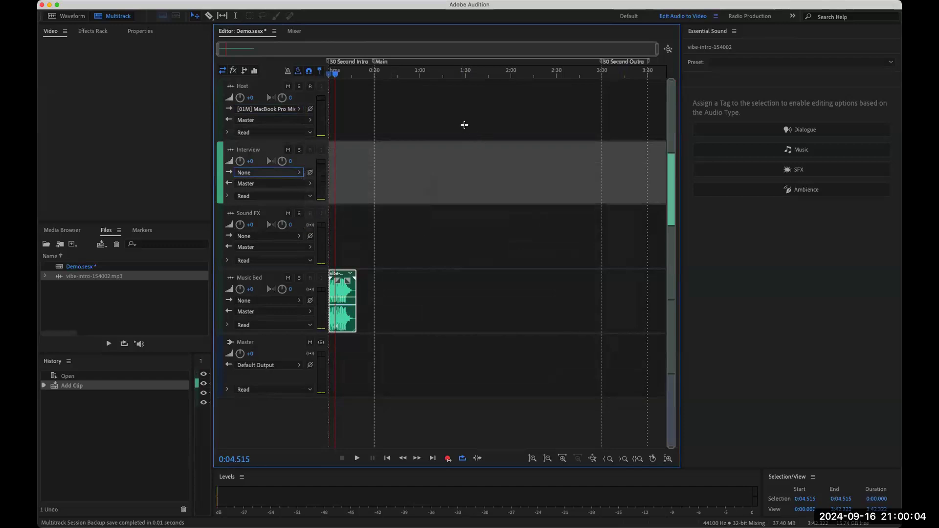
pyautogui.click(337, 74)
pyautogui.moveTo(337, 75); pyautogui.dragTo(360, 76)
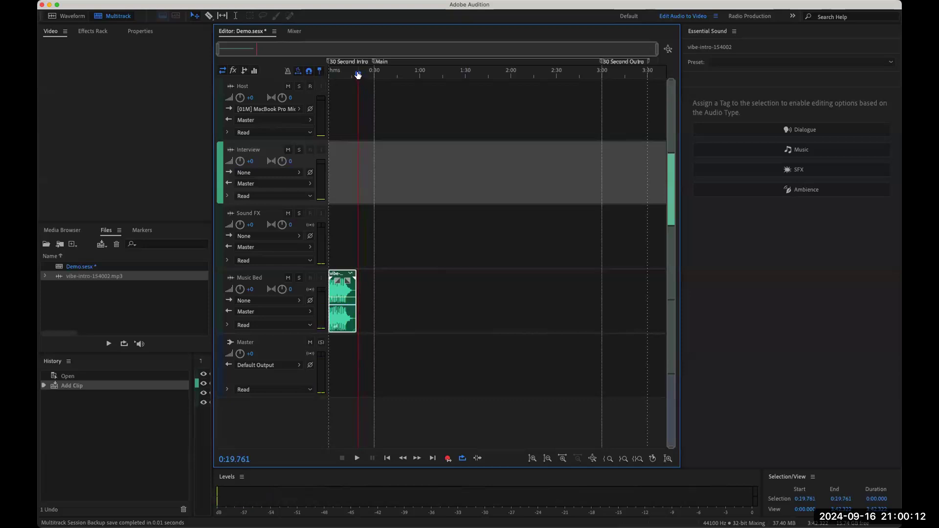
# Arm the Host track and record a short take, Host_001.wav, near 0:20.
pyautogui.click(311, 86)
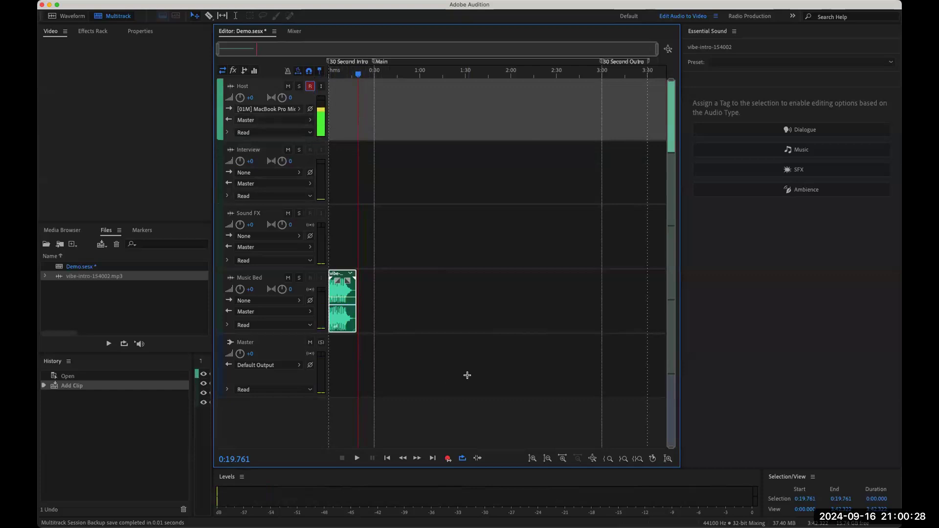
pyautogui.click(447, 459)
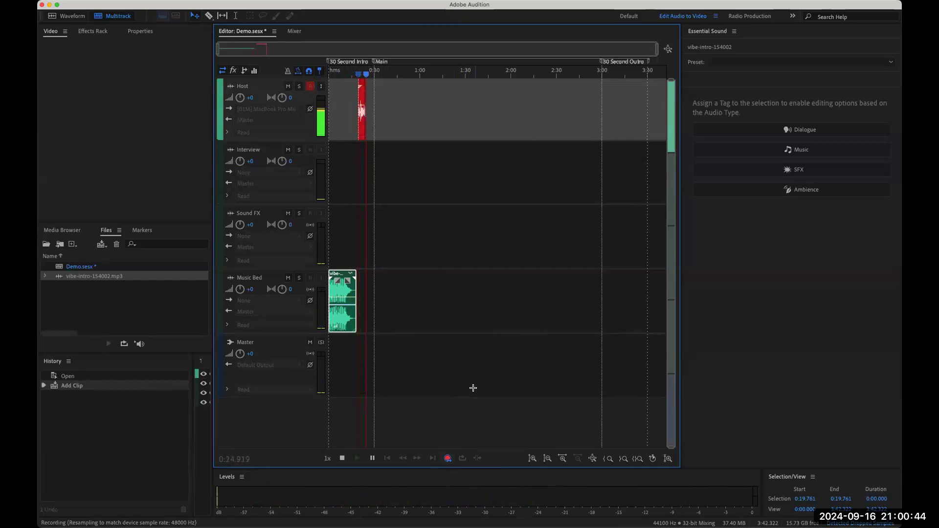
pyautogui.press('space')
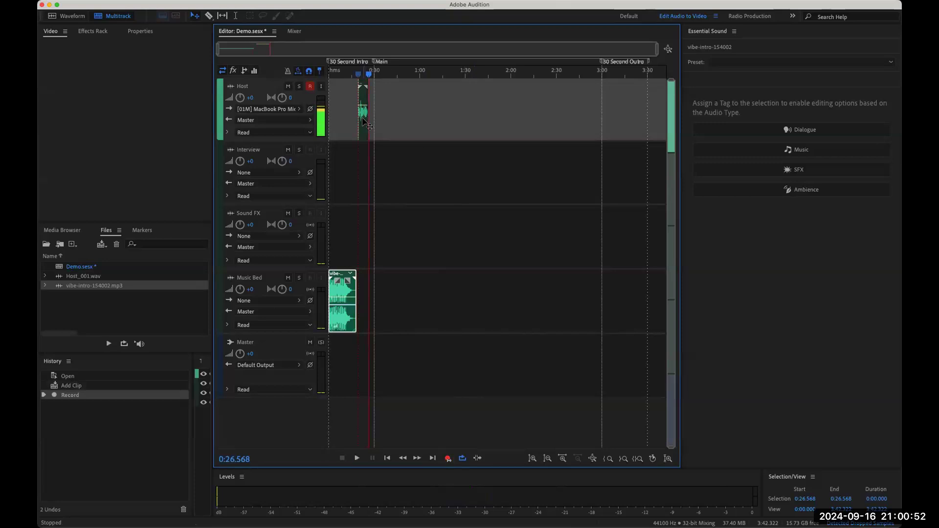
# Drag the Host_001 clip slightly left so it starts where the vibe-intro music ends, near 0:18.
pyautogui.click(363, 122)
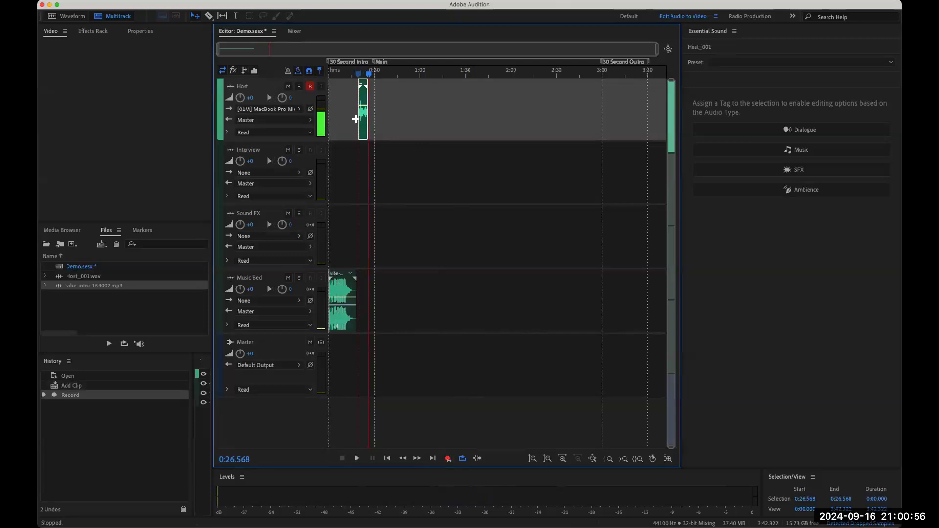
pyautogui.moveTo(360, 116); pyautogui.dragTo(356, 118)
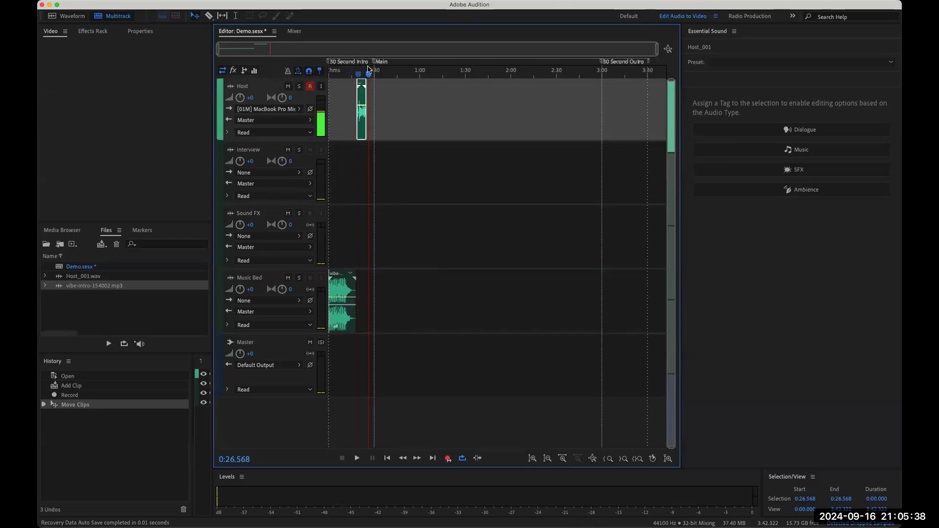
# Select the vibe-intro-154002 clip on the Music Bed track so Essential Sound shows it.
pyautogui.click(342, 299)
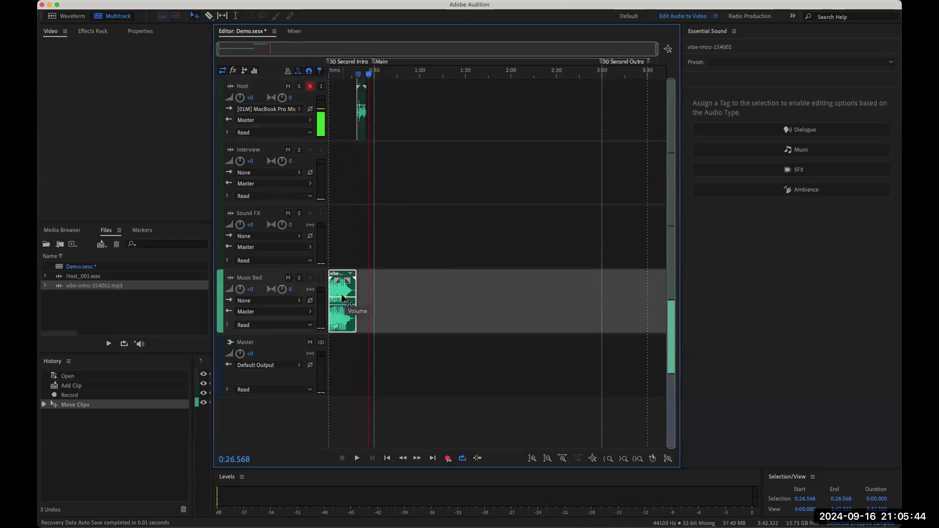
# Lower the Music Bed clip's volume about 2.8 dB and raise the Host clip about 3 dB.
pyautogui.moveTo(340, 297); pyautogui.dragTo(341, 308)
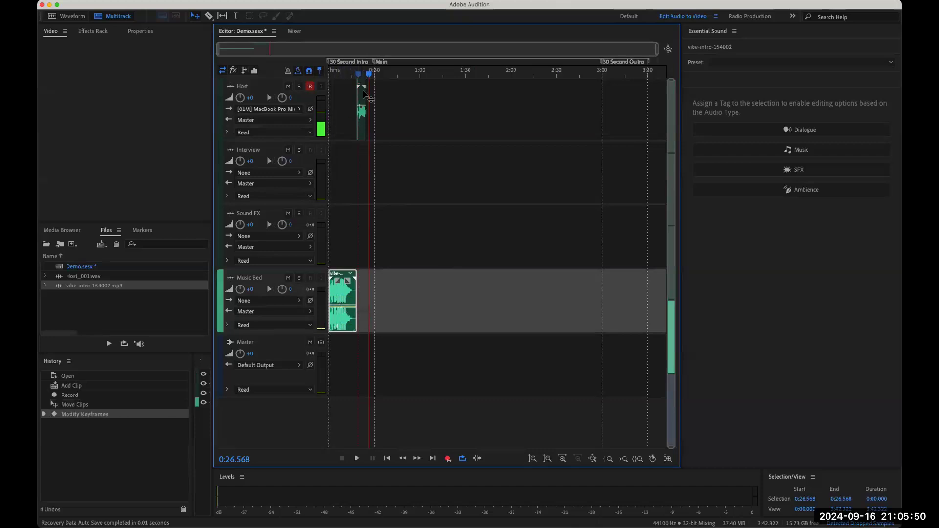
pyautogui.click(362, 108)
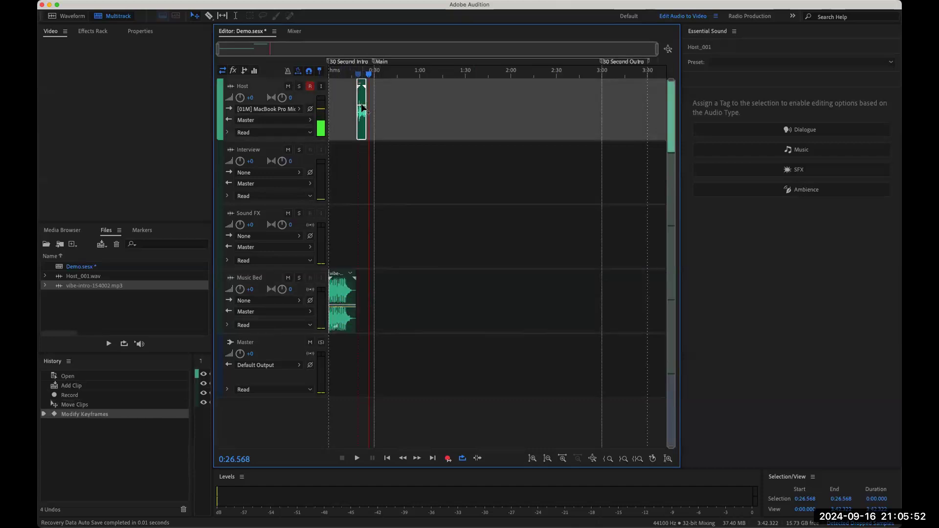
pyautogui.moveTo(361, 109); pyautogui.dragTo(363, 102)
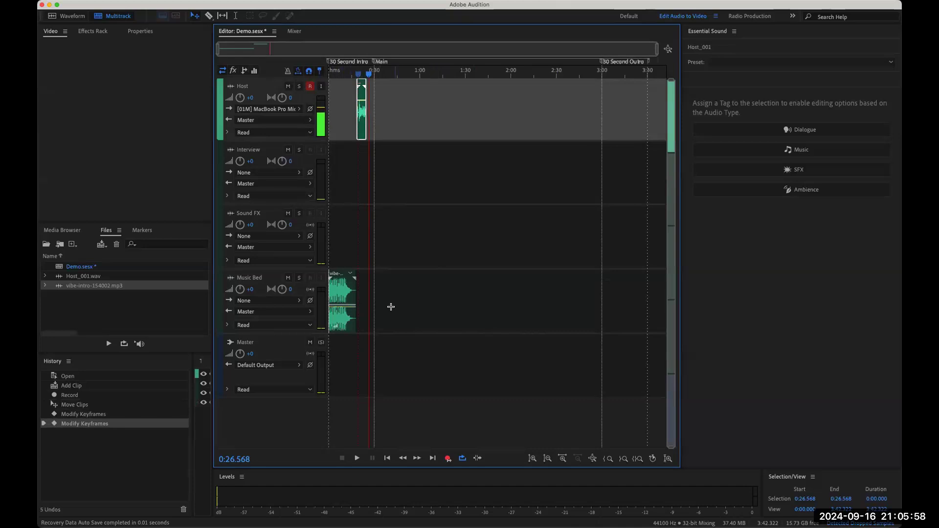
# Add a keyframe on the Music Bed volume envelope and fade the music down after it.
pyautogui.click(344, 312)
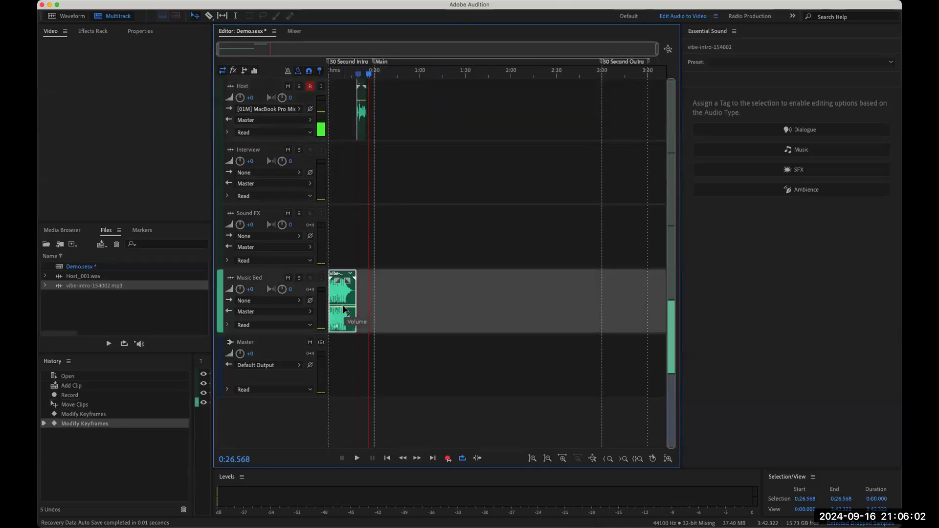
pyautogui.click(344, 308)
pyautogui.moveTo(354, 309); pyautogui.dragTo(355, 331)
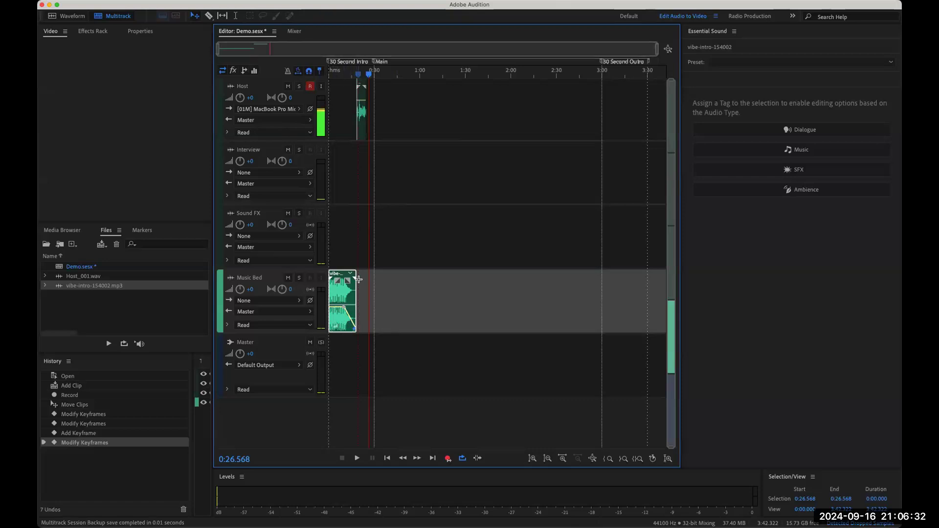
# Export the entire session mixdown to the Desktop as Demo_mixdown.mp3, a 192 Kbps MP3.
pyautogui.click(110, 0)
pyautogui.click(111, 0)
pyautogui.click(110, 0)
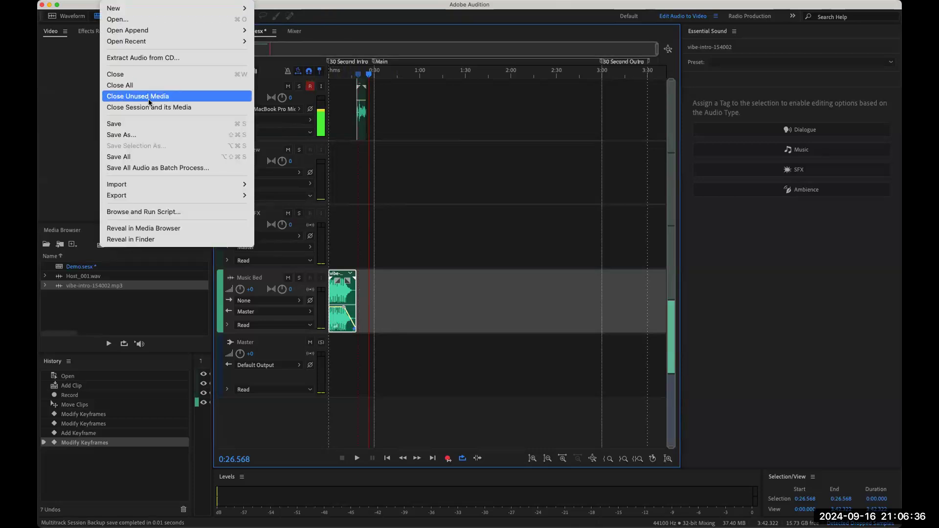
pyautogui.moveTo(181, 195)
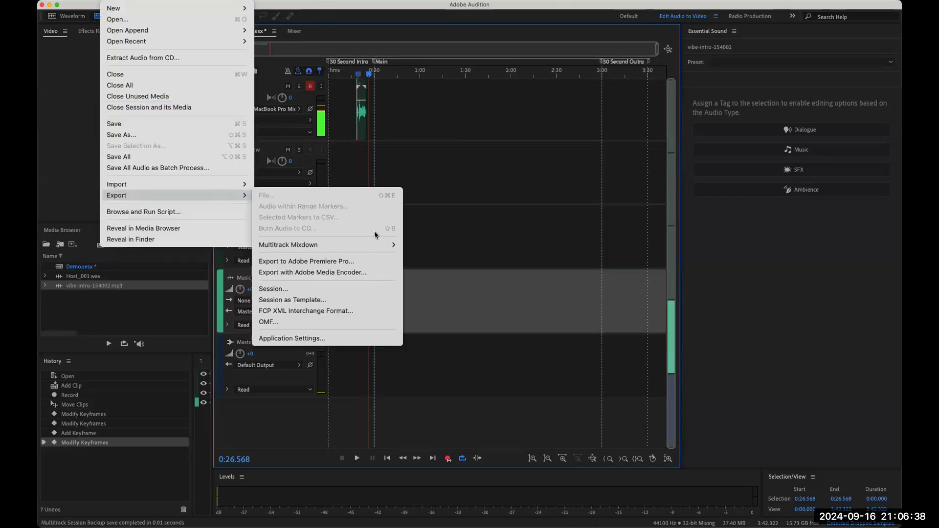
pyautogui.moveTo(372, 243)
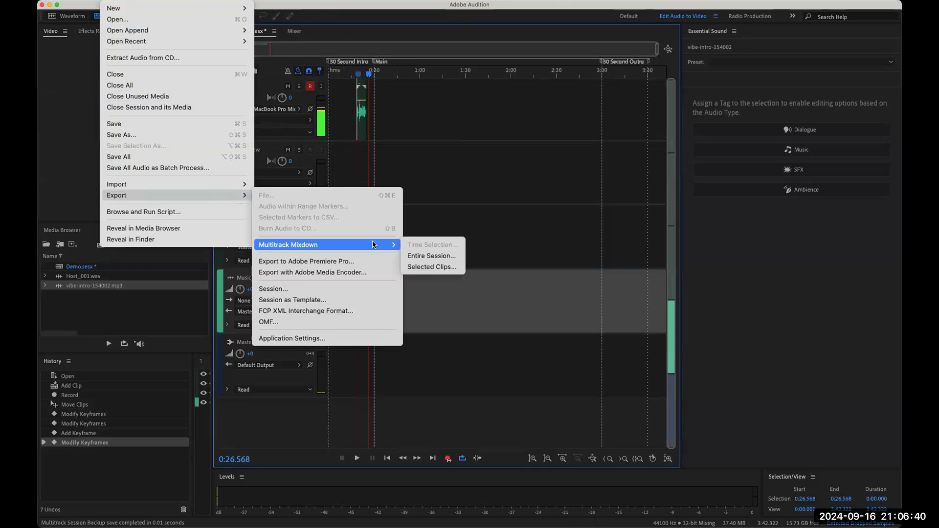
pyautogui.click(431, 256)
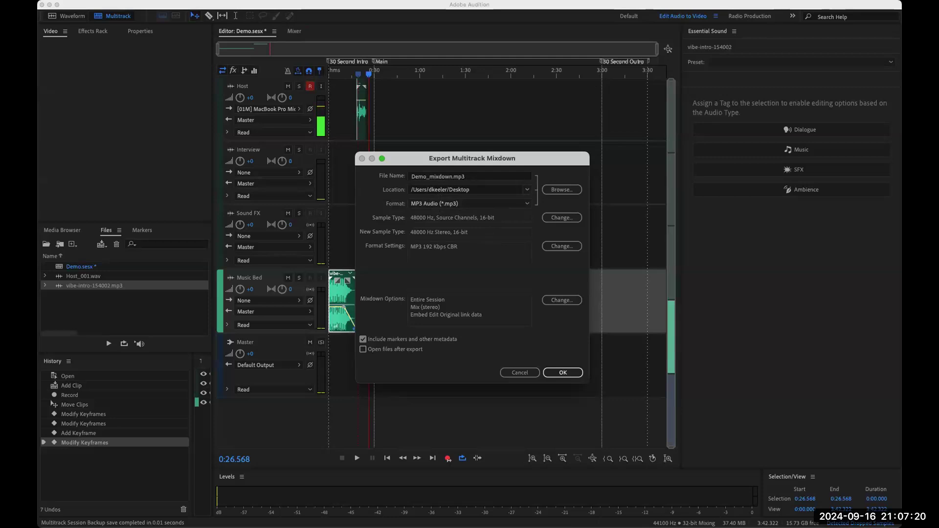
pyautogui.press('Return')
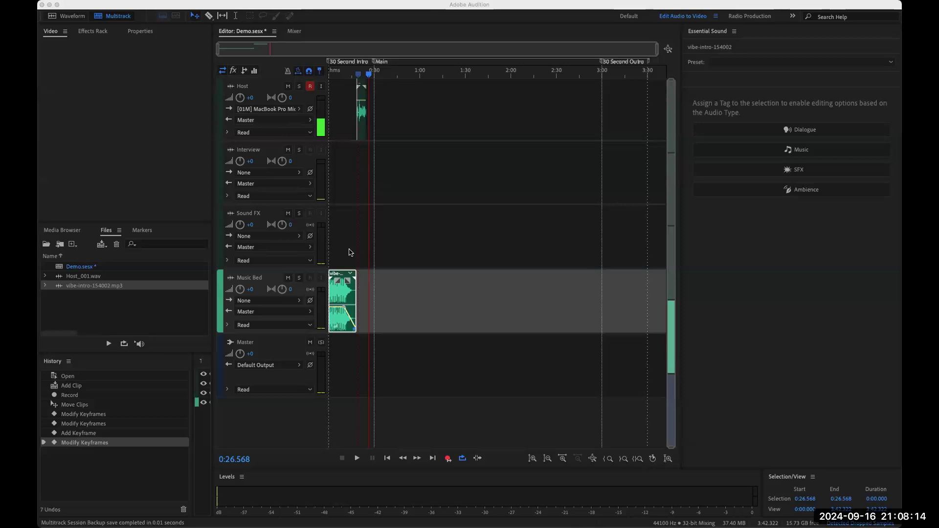
# Switch to Adobe Animate and create a new 1920×1080 Full HD document at 30 FPS.
pyautogui.press('super+Tab')
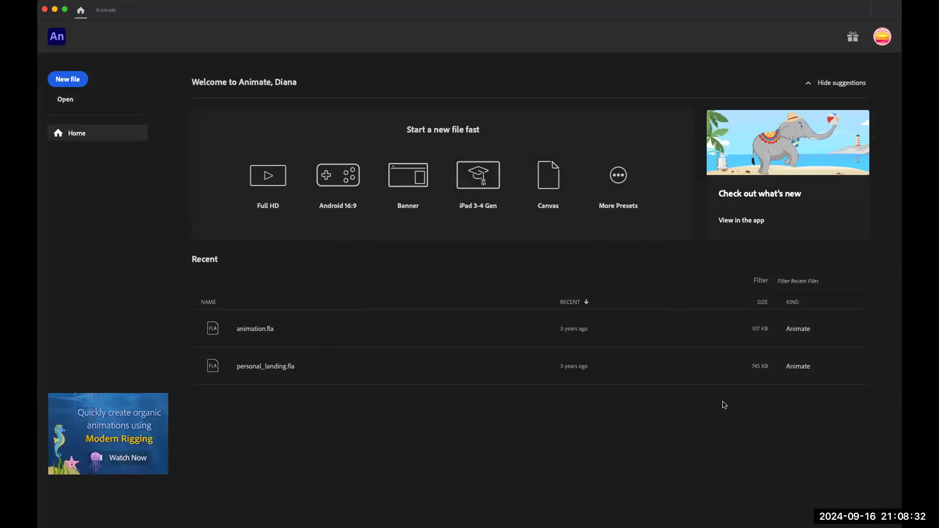
pyautogui.click(260, 180)
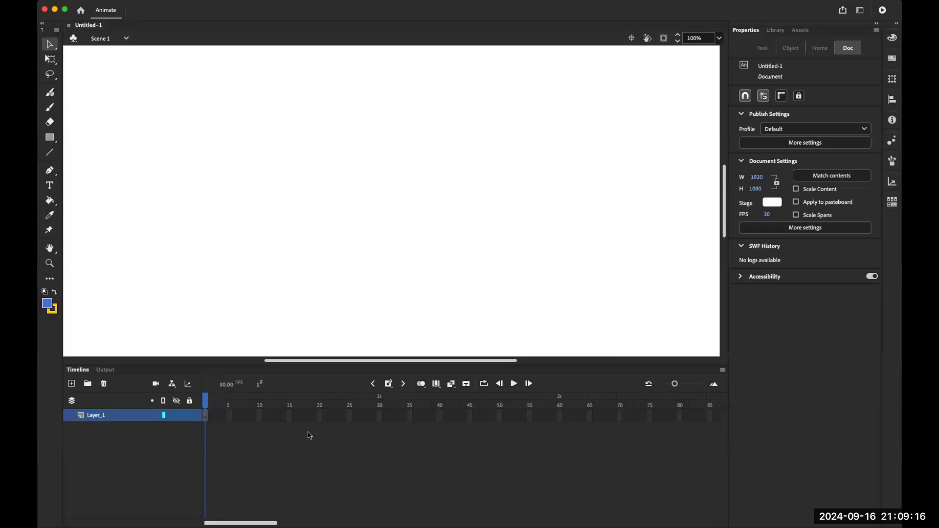
# Select frames 30 and 60 on Layer_1 and browse the application menus without choosing anything.
pyautogui.click(379, 415)
pyautogui.click(561, 415)
pyautogui.click(78, 5)
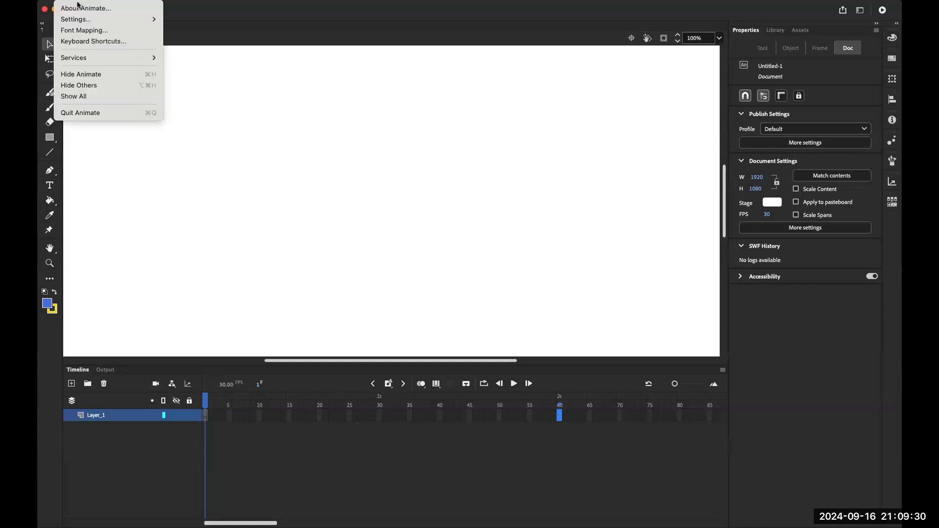
pyautogui.moveTo(85, 20)
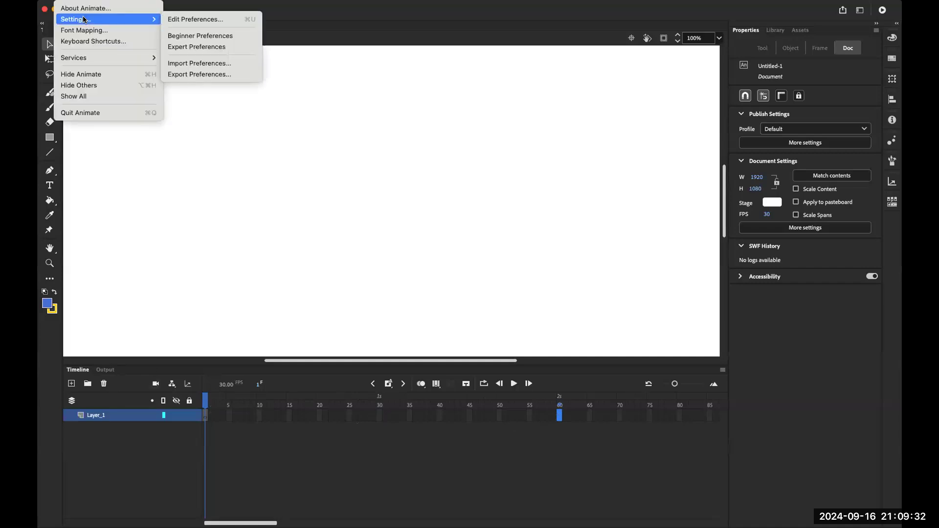
pyautogui.moveTo(113, 2)
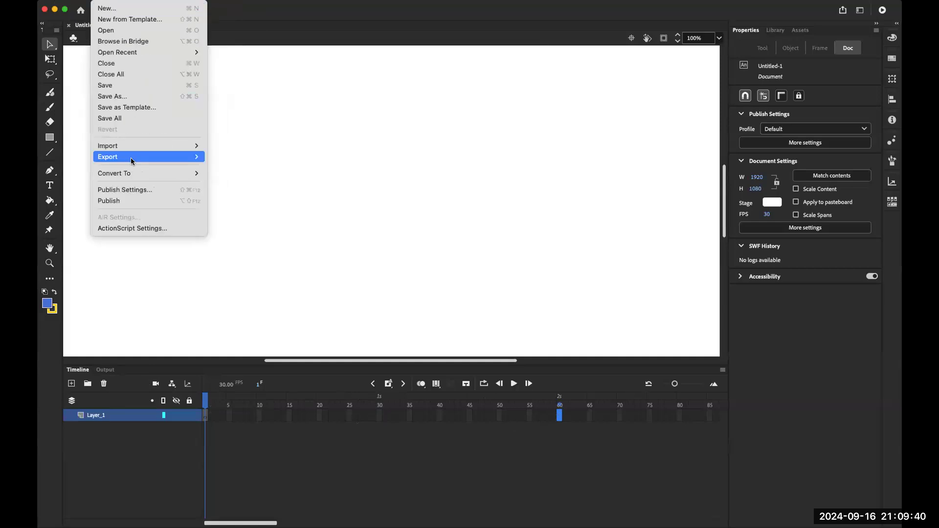
pyautogui.click(789, 327)
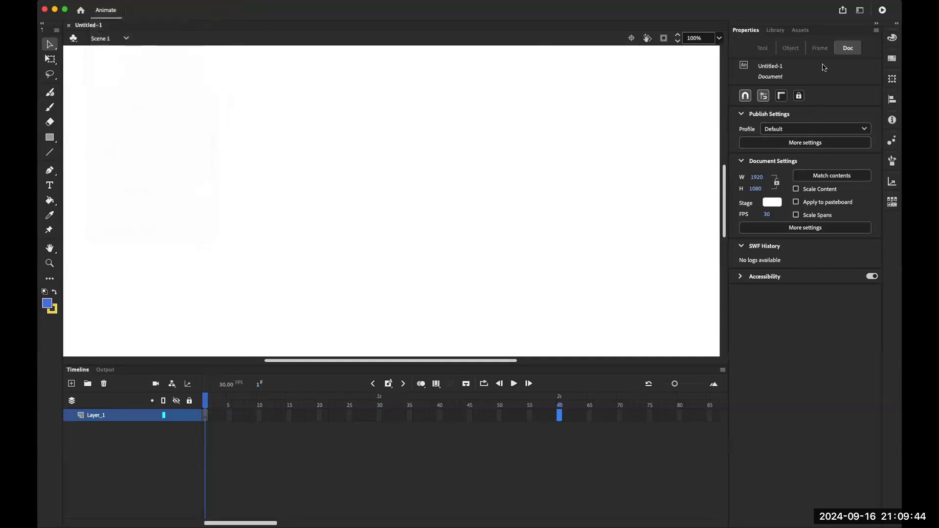
# Float the document settings and change the frame rate from 30 to 10 fps.
pyautogui.moveTo(871, 35); pyautogui.dragTo(861, 57)
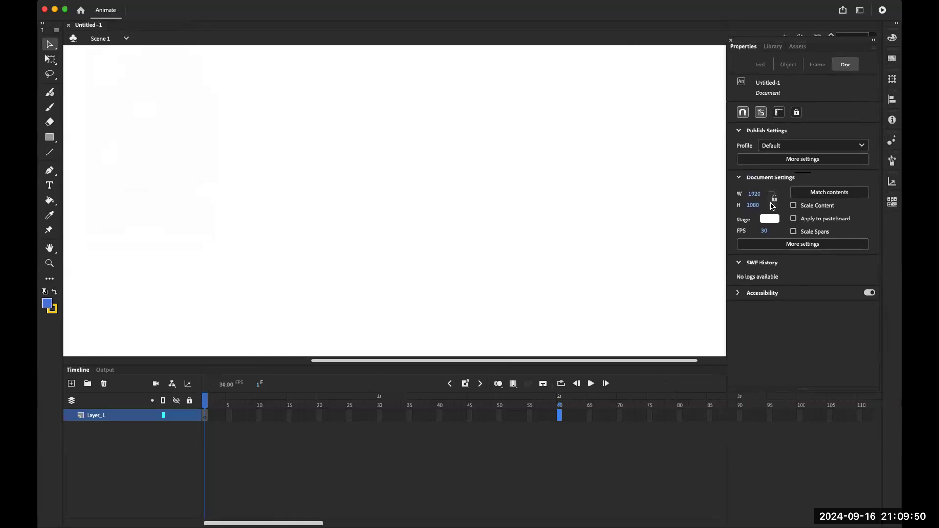
pyautogui.click(769, 234)
pyautogui.write('10')
pyautogui.press('Return')
# Select frames 1–30 on Layer_1 and insert a blank keyframe at frame 30.
pyautogui.click(206, 418)
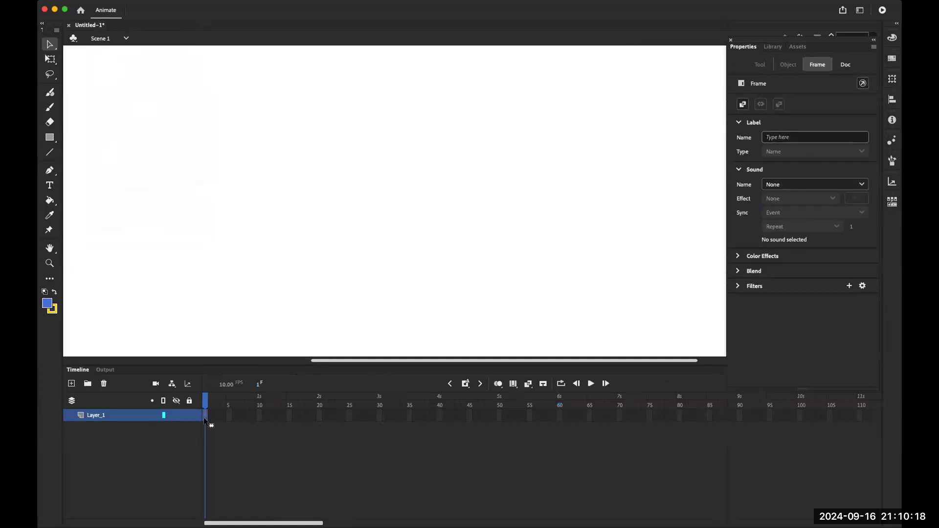
pyautogui.keyDown('shift'); pyautogui.click(379, 416); pyautogui.keyUp('shift')
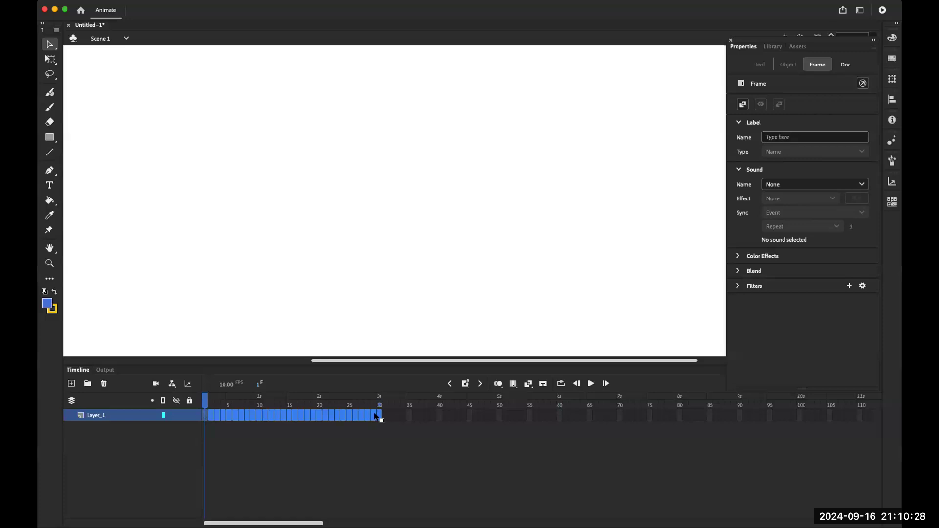
pyautogui.rightClick(374, 416)
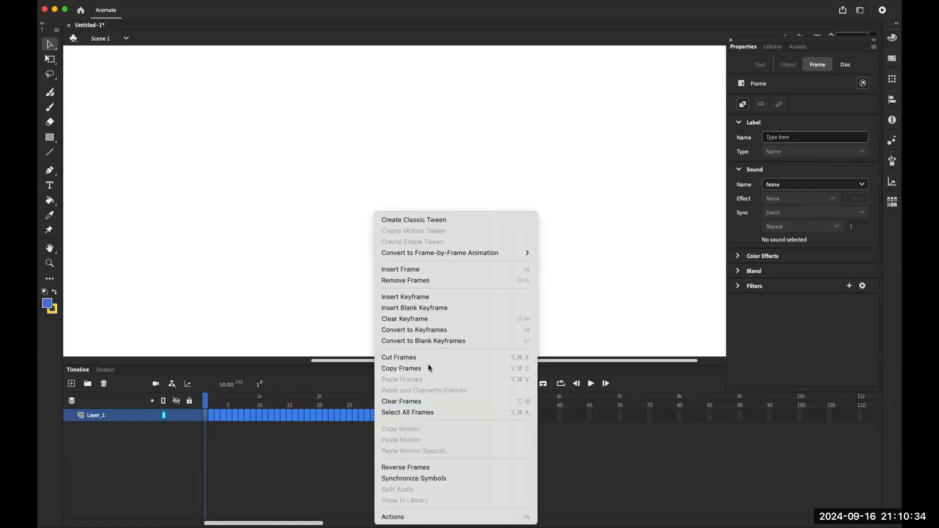
pyautogui.click(430, 309)
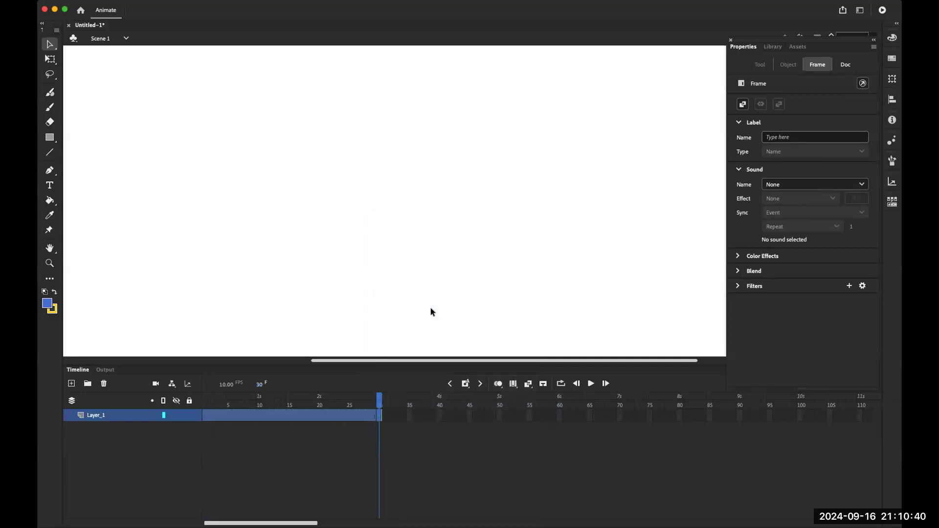
pyautogui.click(280, 428)
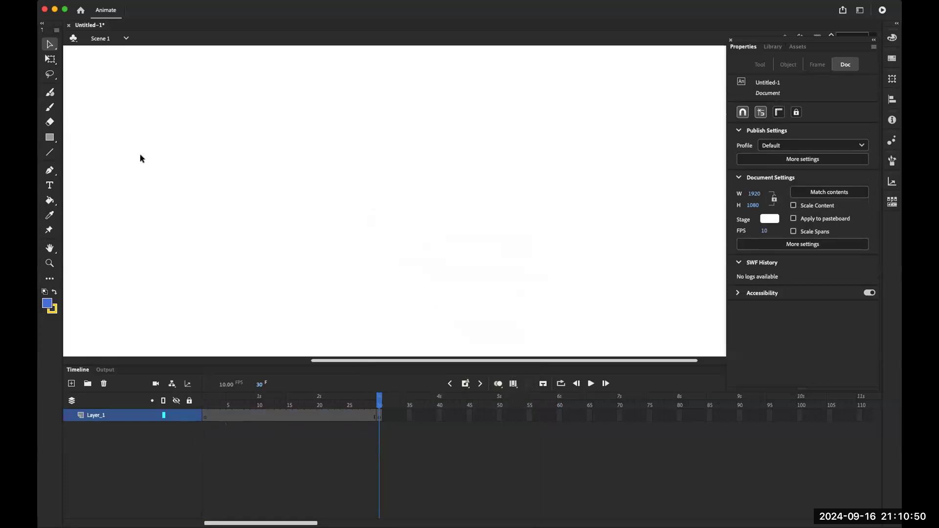
# Pick the Classic Brush tool and select frame 1 of Layer_1 for painting.
pyautogui.click(47, 107)
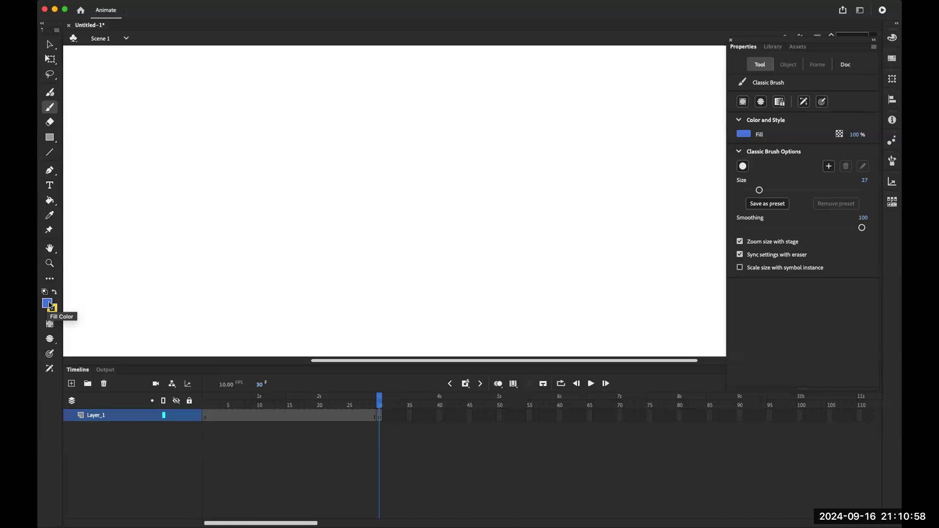
pyautogui.click(205, 410)
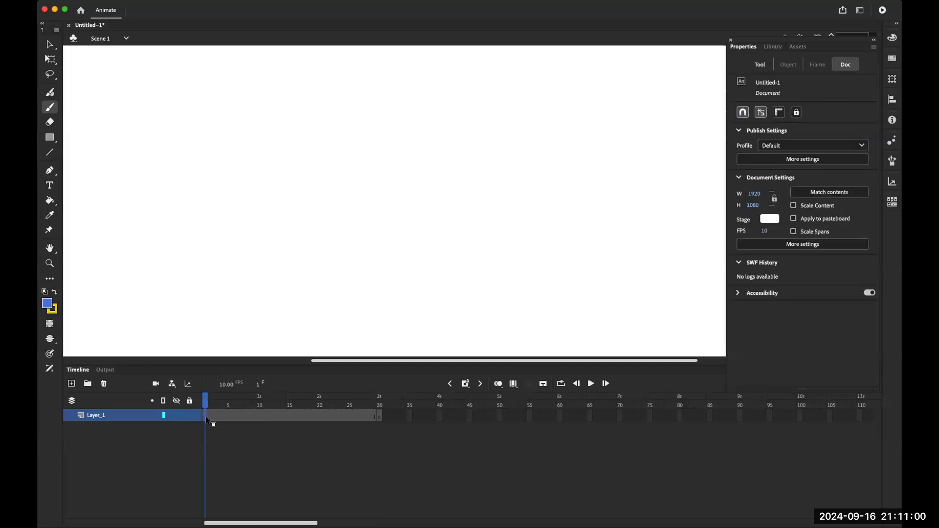
pyautogui.click(206, 416)
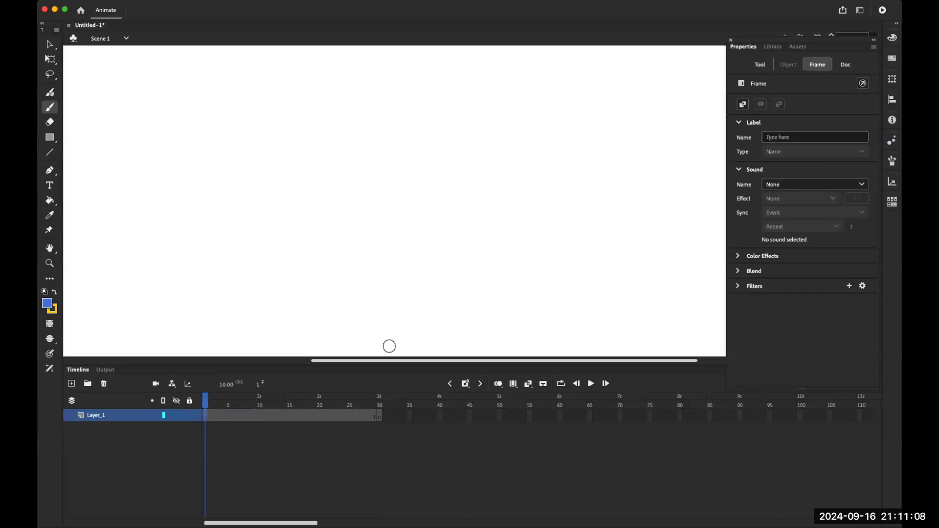
# Set the fill to dark green and brush a thick curving stem up from the stage bottom.
pyautogui.click(49, 306)
pyautogui.click(120, 342)
pyautogui.moveTo(382, 350)
pyautogui.mouseDown()
pyautogui.moveTo(388, 323)
pyautogui.moveTo(375, 279)
pyautogui.moveTo(348, 201)
pyautogui.moveTo(325, 180)
pyautogui.mouseUp()
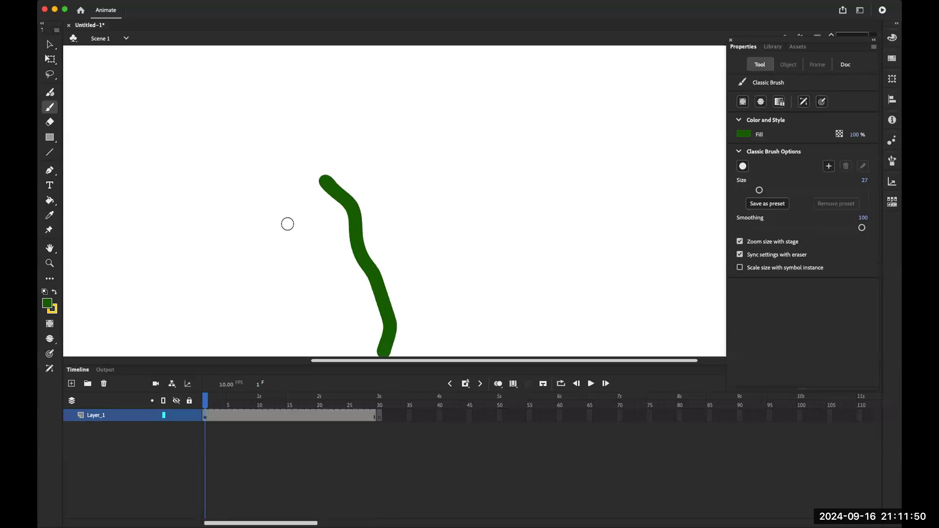
pyautogui.click(210, 415)
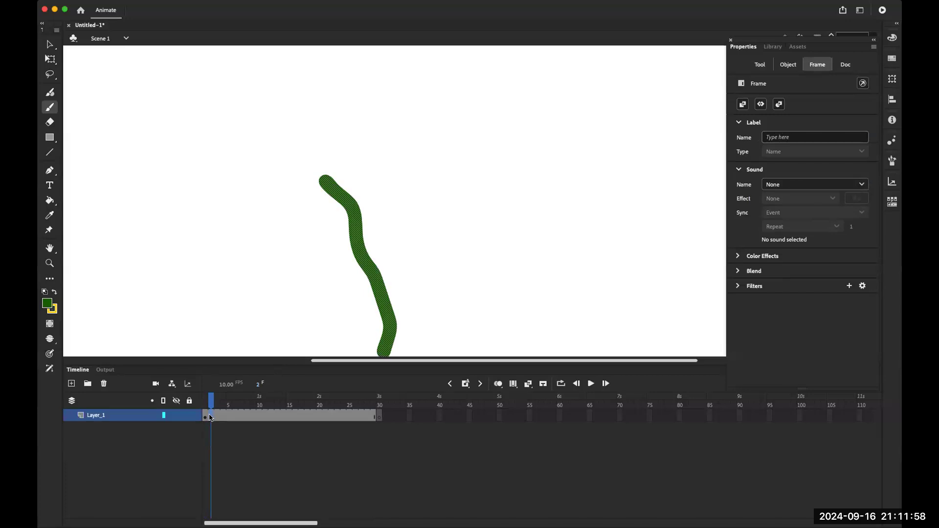
# Insert blank keyframes at frames 2 and 3 of Layer_1.
pyautogui.rightClick(209, 415)
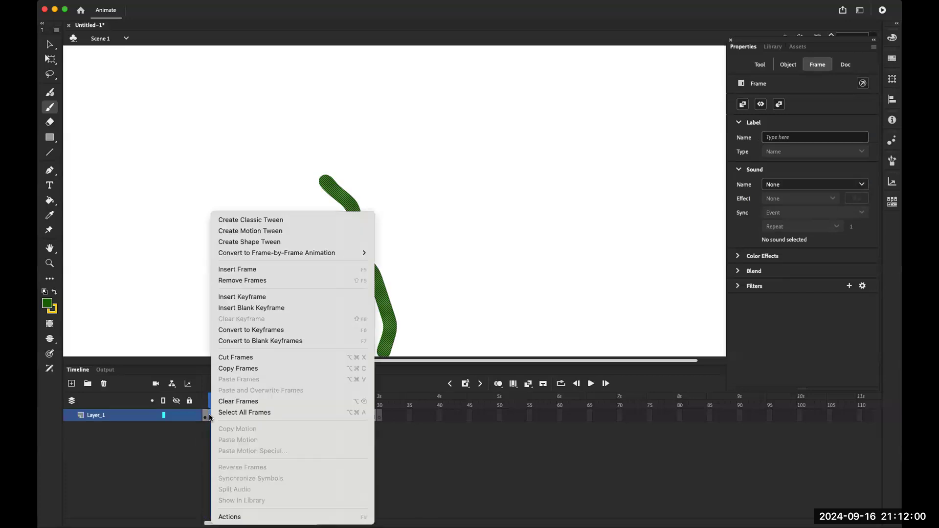
pyautogui.click(251, 308)
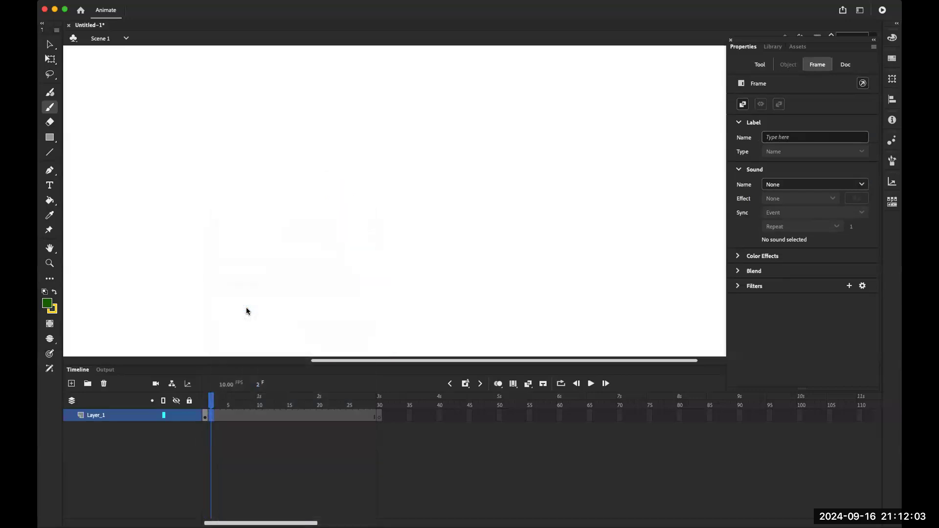
pyautogui.click(217, 417)
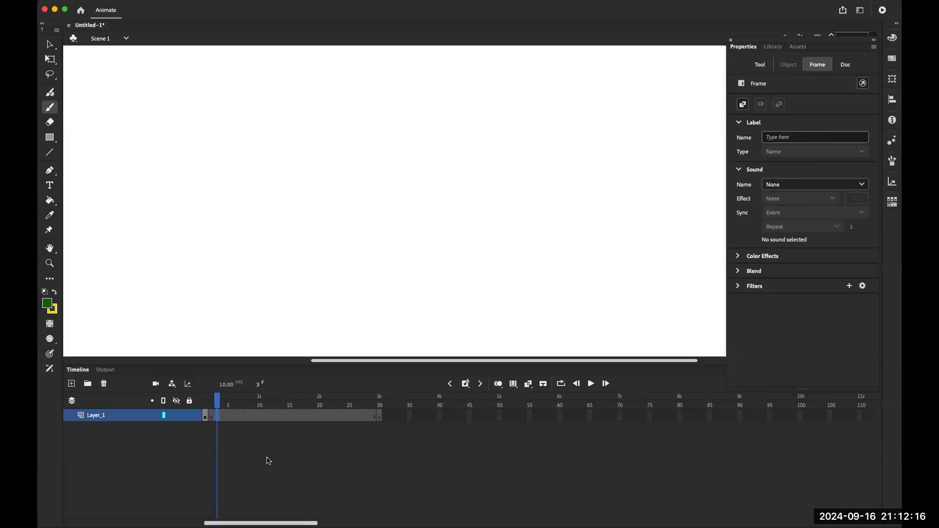
pyautogui.rightClick(218, 417)
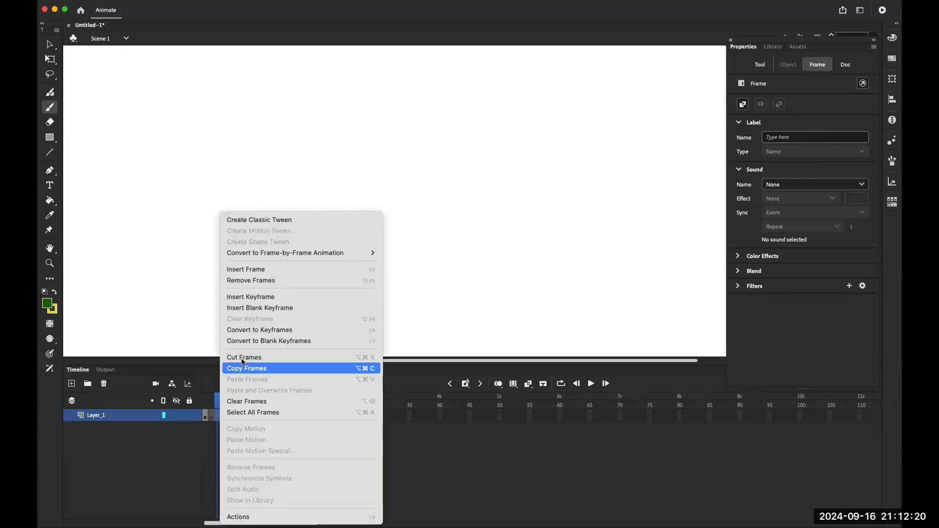
pyautogui.click(269, 308)
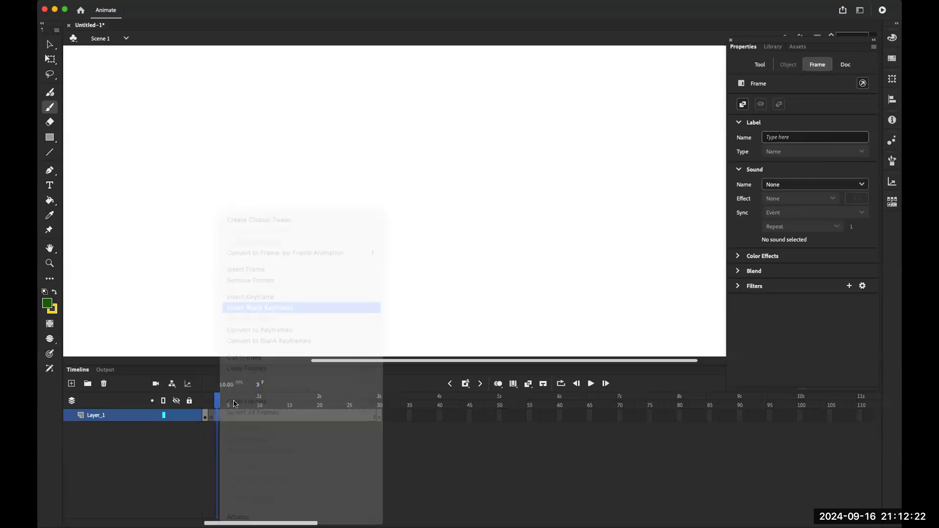
# Convert the remaining frames through frame 29 into blank keyframes.
pyautogui.click(371, 418)
pyautogui.rightClick(370, 416)
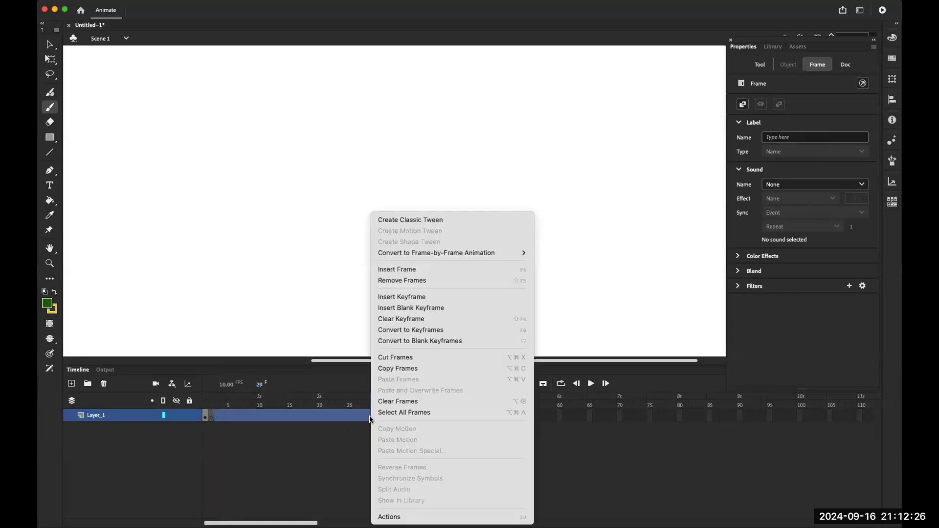
pyautogui.click(418, 343)
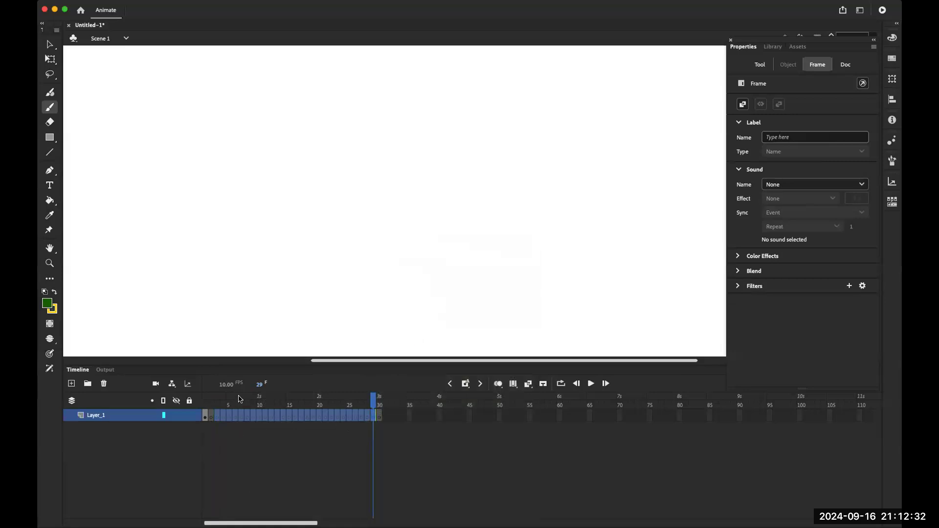
pyautogui.click(241, 415)
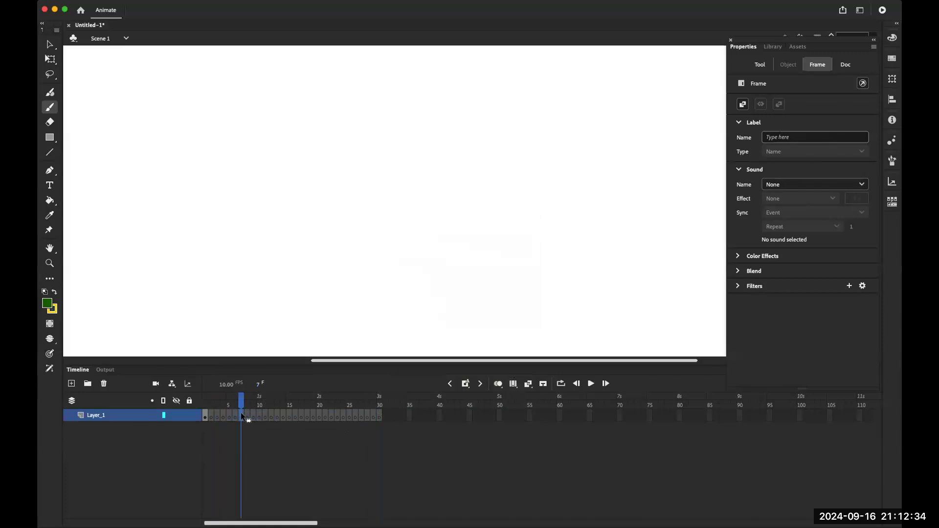
# Enable onion skinning and move to frame 2 to see the stem as a tan guide.
pyautogui.click(204, 416)
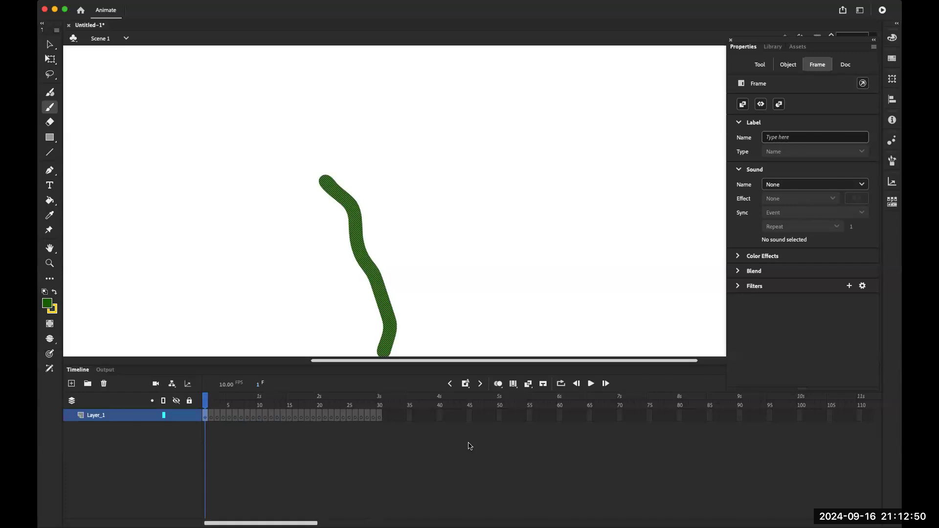
pyautogui.click(501, 387)
pyautogui.click(209, 416)
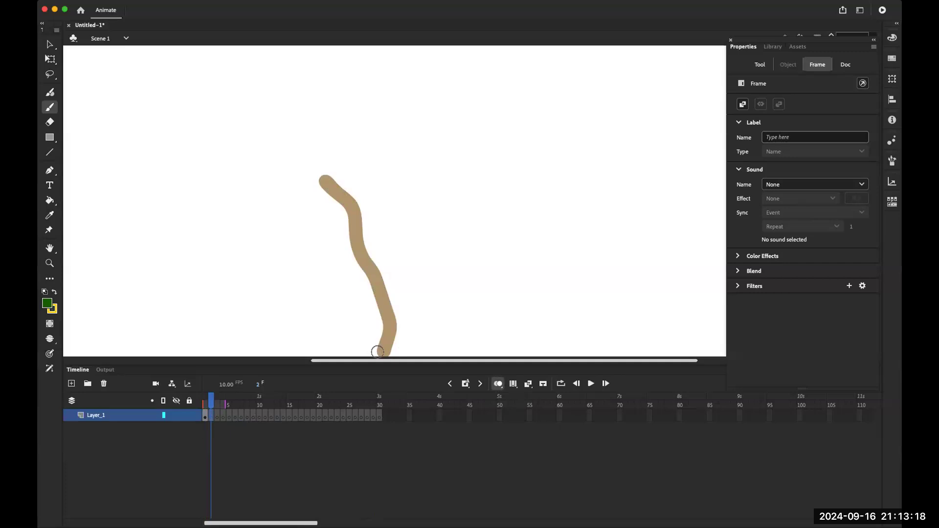
# Brush the stem base and a right-reaching branch on frame 2, then a taller stem and branch on frame 3.
pyautogui.moveTo(377, 351)
pyautogui.mouseDown()
pyautogui.moveTo(383, 284)
pyautogui.moveTo(327, 182)
pyautogui.moveTo(308, 167)
pyautogui.mouseUp()
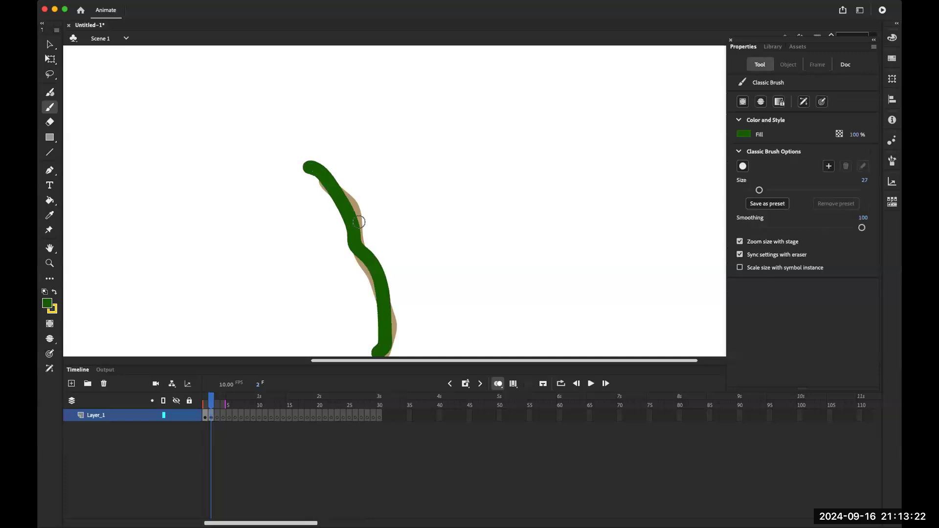
pyautogui.moveTo(387, 327)
pyautogui.mouseDown()
pyautogui.moveTo(421, 298)
pyautogui.moveTo(386, 340)
pyautogui.mouseUp()
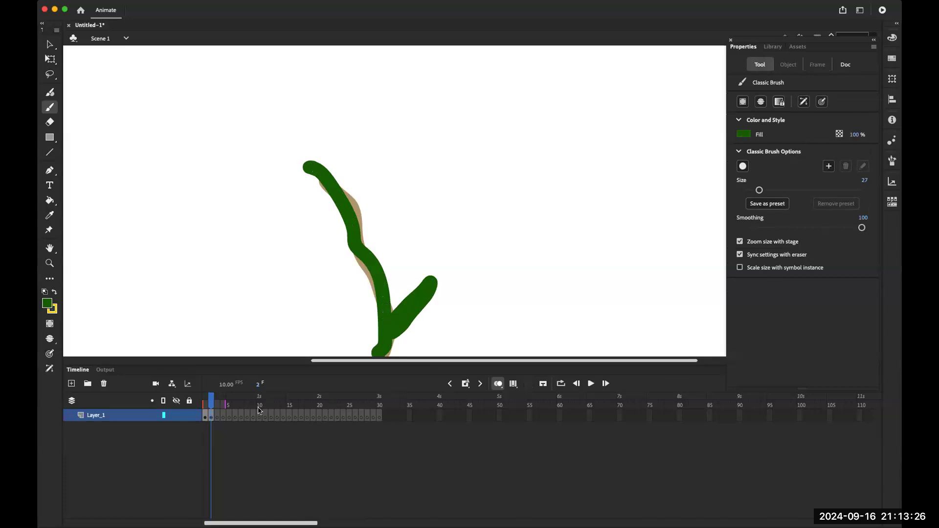
pyautogui.click(216, 417)
pyautogui.moveTo(381, 345)
pyautogui.mouseDown()
pyautogui.moveTo(387, 306)
pyautogui.moveTo(364, 249)
pyautogui.moveTo(345, 234)
pyautogui.moveTo(325, 169)
pyautogui.mouseUp()
pyautogui.moveTo(393, 317)
pyautogui.mouseDown()
pyautogui.moveTo(418, 285)
pyautogui.moveTo(393, 329)
pyautogui.moveTo(442, 262)
pyautogui.moveTo(392, 336)
pyautogui.moveTo(464, 233)
pyautogui.moveTo(403, 304)
pyautogui.mouseUp()
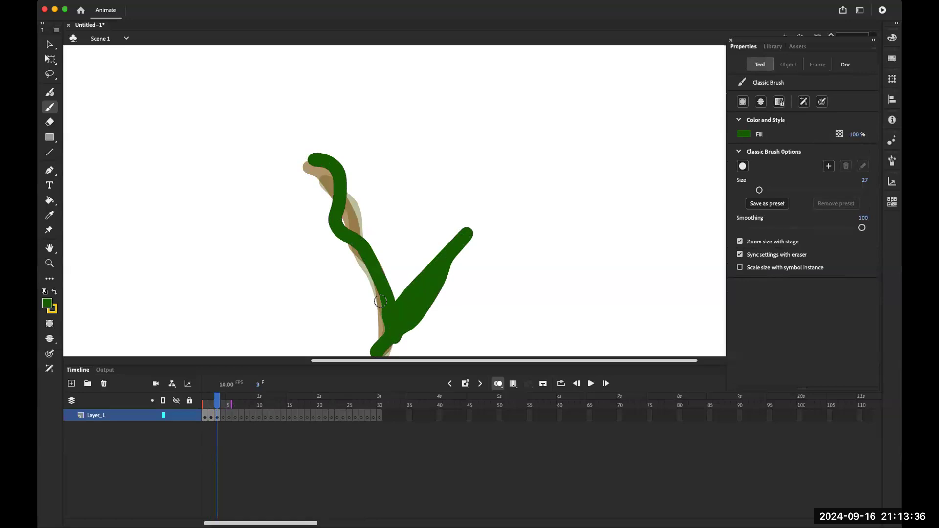
# Add a leaf left of the frame 3 stem and limit onion skinning to the previous frame.
pyautogui.moveTo(364, 268)
pyautogui.mouseDown()
pyautogui.moveTo(337, 260)
pyautogui.moveTo(368, 276)
pyautogui.moveTo(351, 259)
pyautogui.moveTo(343, 268)
pyautogui.moveTo(382, 290)
pyautogui.mouseUp()
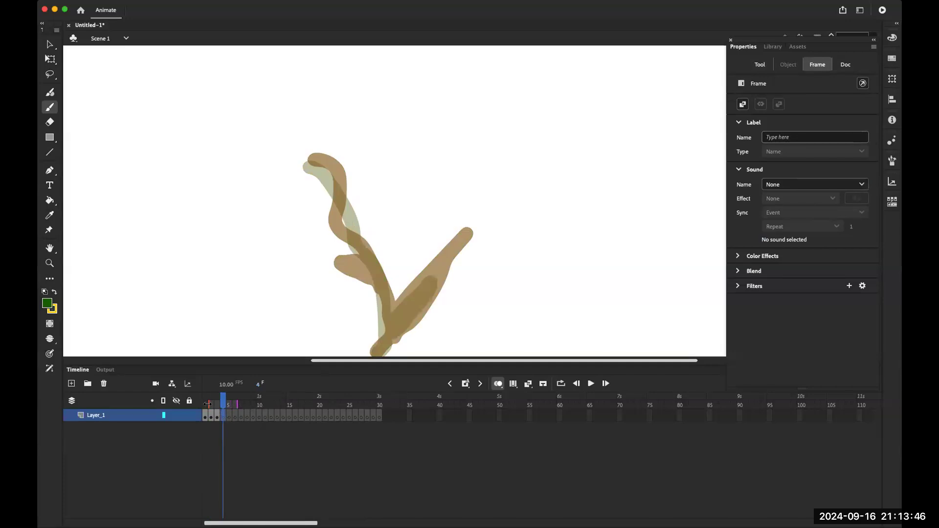
pyautogui.moveTo(209, 404); pyautogui.dragTo(221, 405)
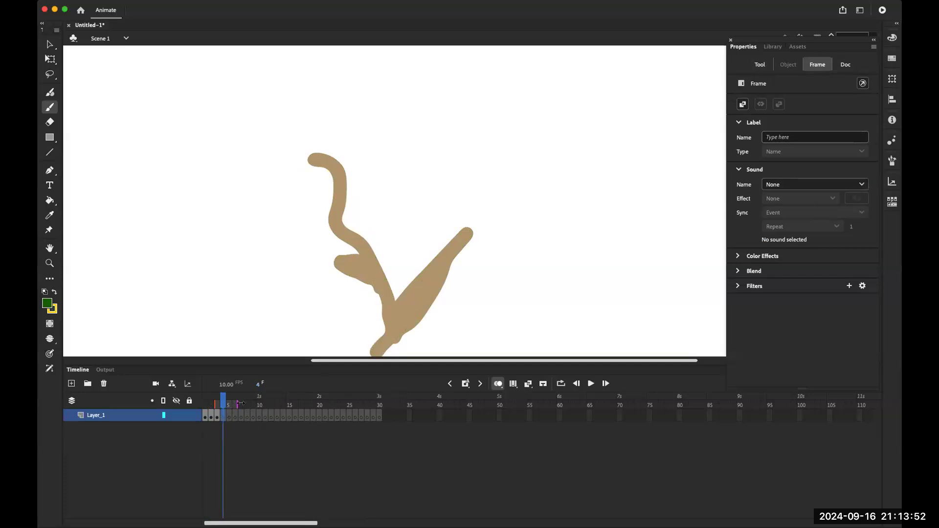
pyautogui.moveTo(239, 403); pyautogui.dragTo(223, 406)
# Draw a green stick figure with head, body and legs on frame 9.
pyautogui.click(255, 420)
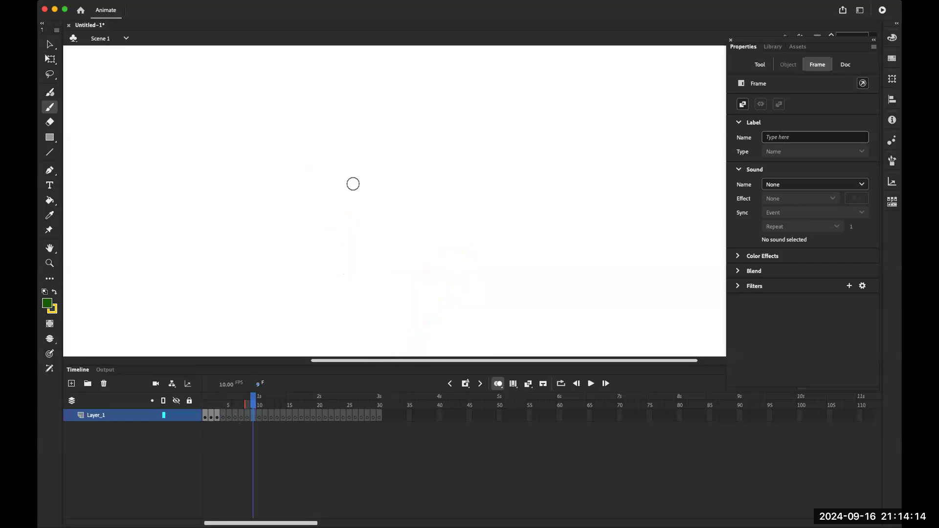
pyautogui.moveTo(246, 184)
pyautogui.mouseDown()
pyautogui.moveTo(216, 176)
pyautogui.moveTo(190, 201)
pyautogui.moveTo(230, 225)
pyautogui.moveTo(245, 188)
pyautogui.mouseUp()
pyautogui.moveTo(221, 226)
pyautogui.mouseDown()
pyautogui.moveTo(218, 268)
pyautogui.moveTo(258, 259)
pyautogui.moveTo(222, 277)
pyautogui.moveTo(206, 310)
pyautogui.mouseUp()
pyautogui.moveTo(222, 275); pyautogui.dragTo(253, 321)
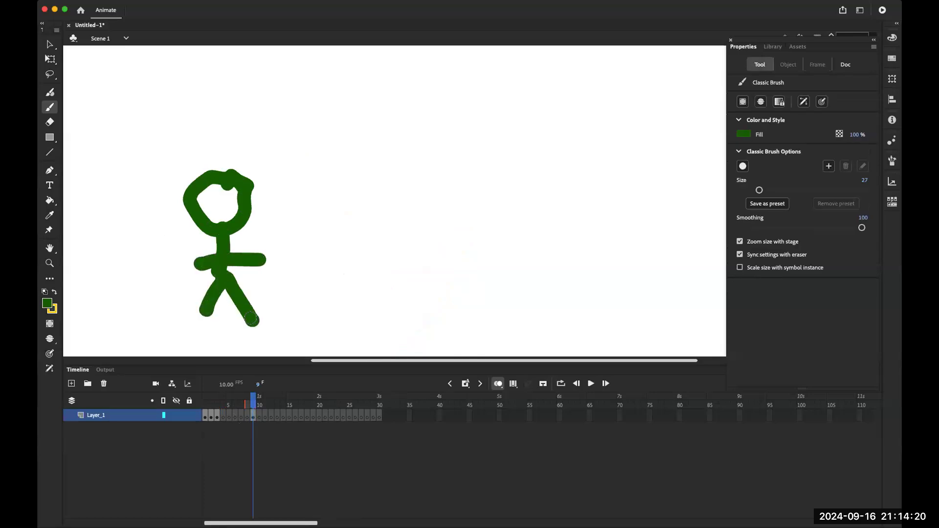
# Draw the stick figure's head, body, arms and legs slightly further right on frame 10.
pyautogui.click(259, 418)
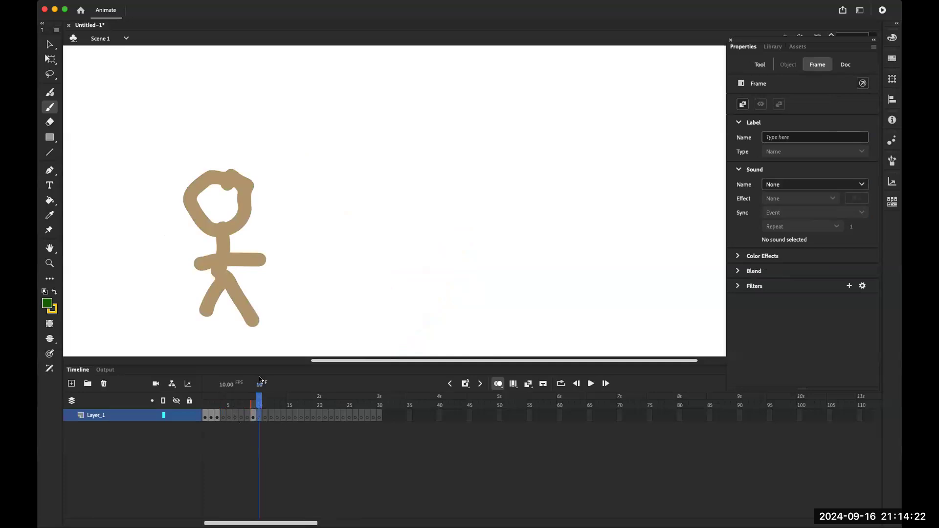
pyautogui.moveTo(264, 177)
pyautogui.mouseDown()
pyautogui.moveTo(242, 184)
pyautogui.moveTo(233, 208)
pyautogui.moveTo(244, 231)
pyautogui.moveTo(276, 218)
pyautogui.moveTo(264, 178)
pyautogui.mouseUp()
pyautogui.moveTo(261, 222); pyautogui.dragTo(264, 274)
pyautogui.moveTo(230, 259); pyautogui.dragTo(294, 260)
pyautogui.moveTo(264, 267)
pyautogui.mouseDown()
pyautogui.moveTo(248, 304)
pyautogui.moveTo(272, 284)
pyautogui.moveTo(306, 327)
pyautogui.mouseUp()
# Draw the figure further right on frame 11, then scrub the playhead to preview its movement.
pyautogui.click(264, 417)
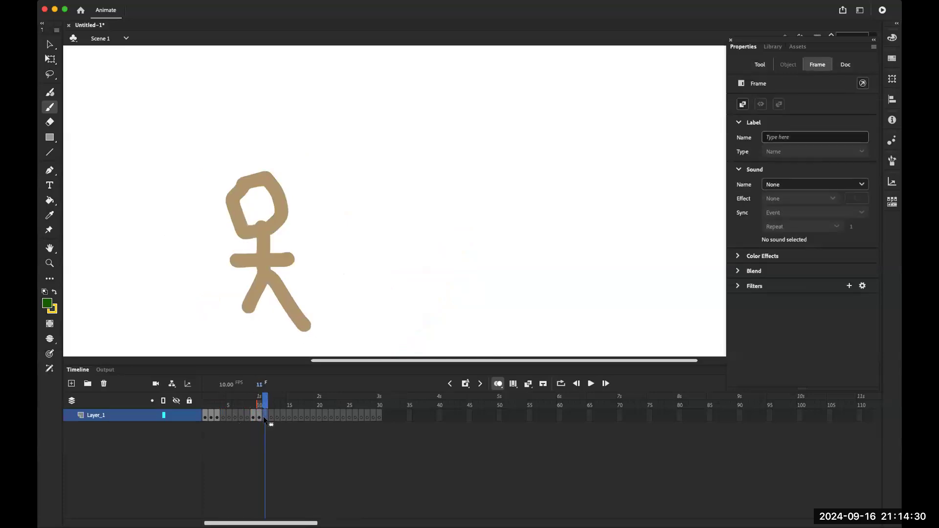
pyautogui.moveTo(331, 164)
pyautogui.mouseDown()
pyautogui.moveTo(309, 167)
pyautogui.moveTo(318, 213)
pyautogui.moveTo(355, 196)
pyautogui.moveTo(327, 160)
pyautogui.mouseUp()
pyautogui.moveTo(337, 205); pyautogui.dragTo(342, 272)
pyautogui.moveTo(303, 248); pyautogui.dragTo(376, 245)
pyautogui.moveTo(341, 271); pyautogui.dragTo(313, 321)
pyautogui.moveTo(342, 269); pyautogui.dragTo(384, 333)
pyautogui.moveTo(265, 397)
pyautogui.mouseDown()
pyautogui.moveTo(204, 403)
pyautogui.moveTo(218, 405)
pyautogui.mouseUp()
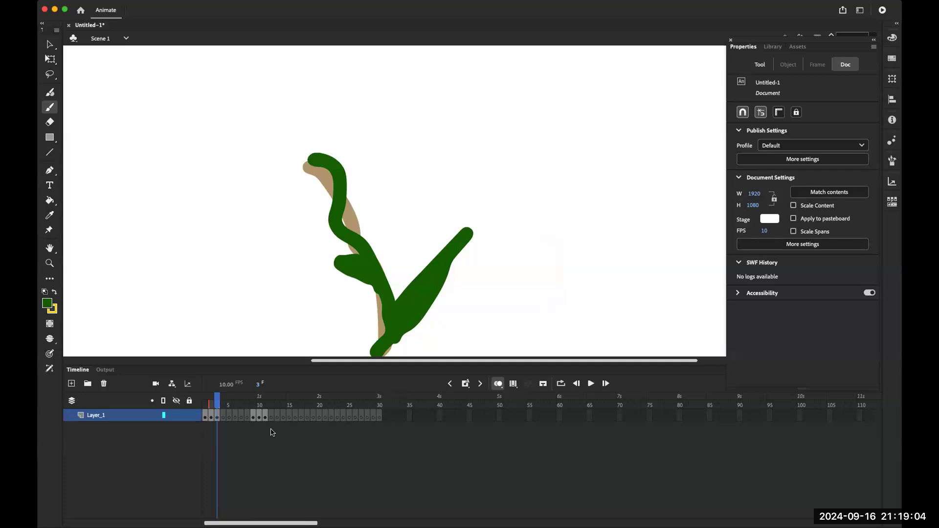
# Brush a green stem on frame 3, then a green stem and left and right branches on frame 4.
pyautogui.click(218, 420)
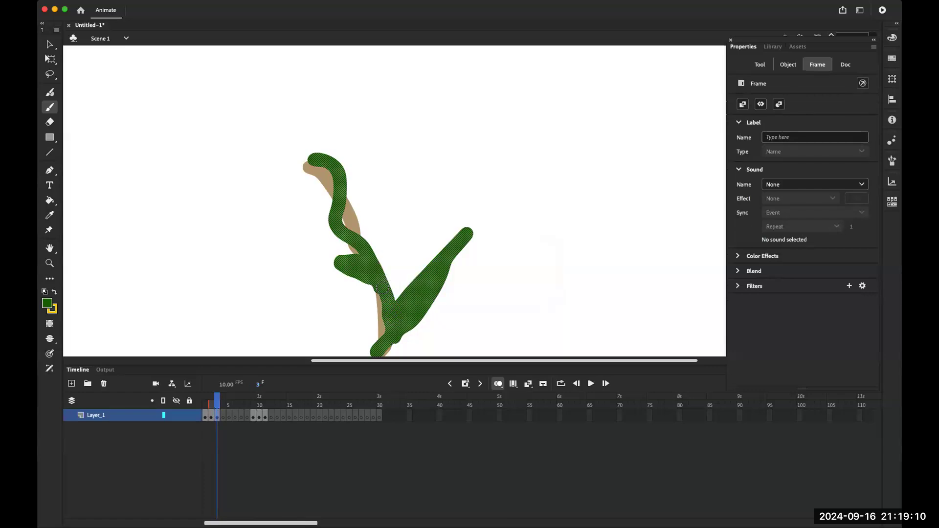
pyautogui.moveTo(393, 328)
pyautogui.mouseDown()
pyautogui.moveTo(388, 273)
pyautogui.moveTo(364, 263)
pyautogui.moveTo(326, 161)
pyautogui.mouseUp()
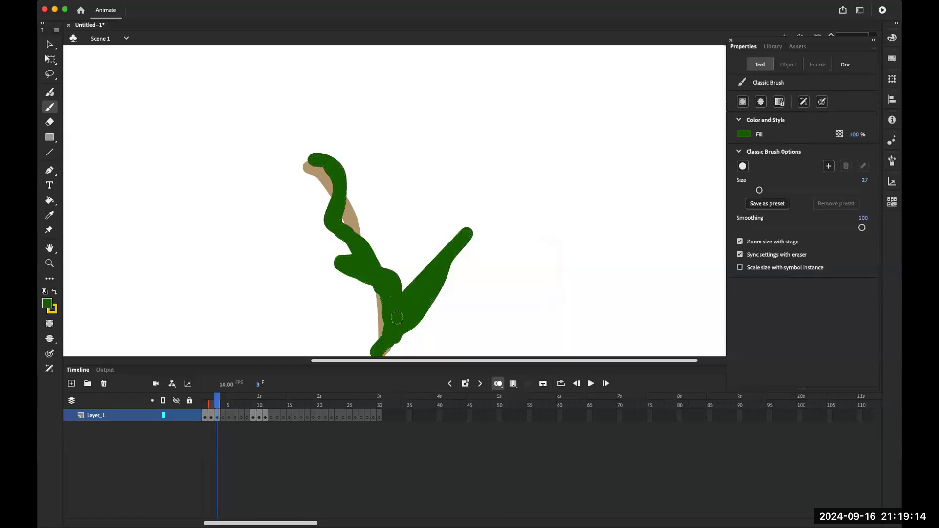
pyautogui.click(222, 416)
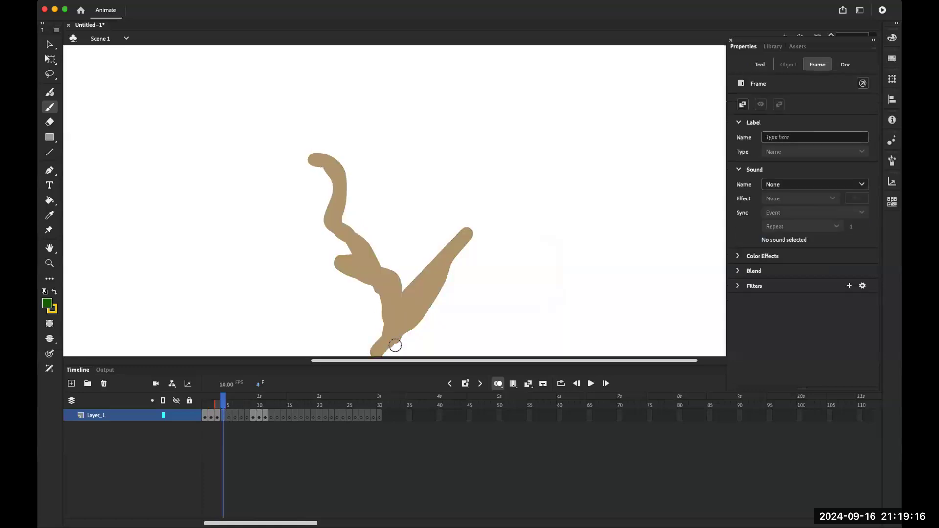
pyautogui.moveTo(380, 355)
pyautogui.mouseDown()
pyautogui.moveTo(389, 306)
pyautogui.moveTo(372, 257)
pyautogui.moveTo(335, 222)
pyautogui.moveTo(320, 147)
pyautogui.mouseUp()
pyautogui.moveTo(416, 283); pyautogui.dragTo(442, 245)
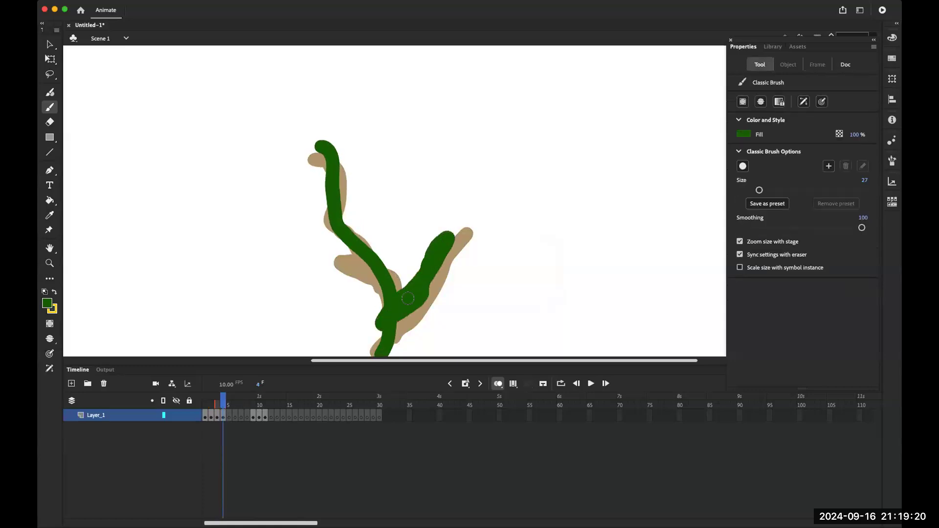
pyautogui.moveTo(372, 280)
pyautogui.mouseDown()
pyautogui.moveTo(294, 233)
pyautogui.moveTo(313, 247)
pyautogui.mouseUp()
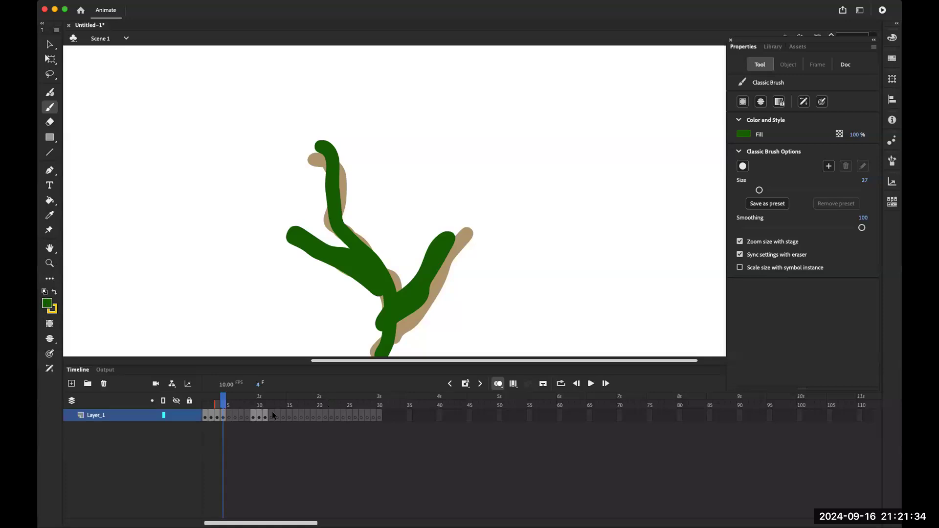
# Jump to frame 20, return to frame 11, and bring up Save As with Cmd+S.
pyautogui.click(318, 412)
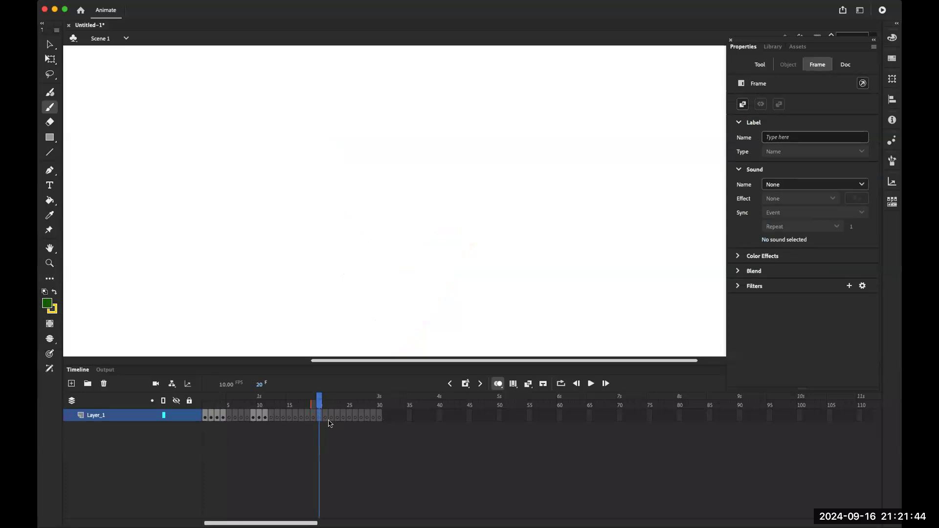
pyautogui.click(263, 414)
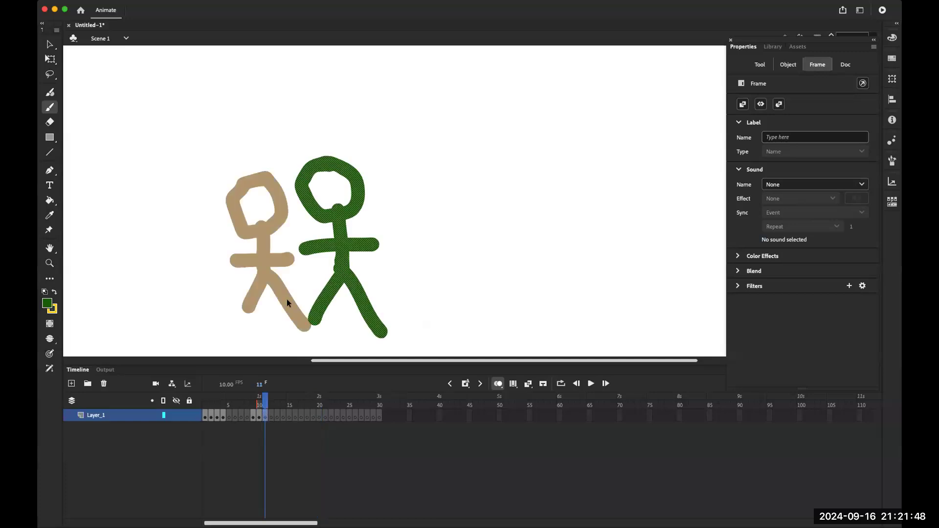
pyautogui.press('super+s')
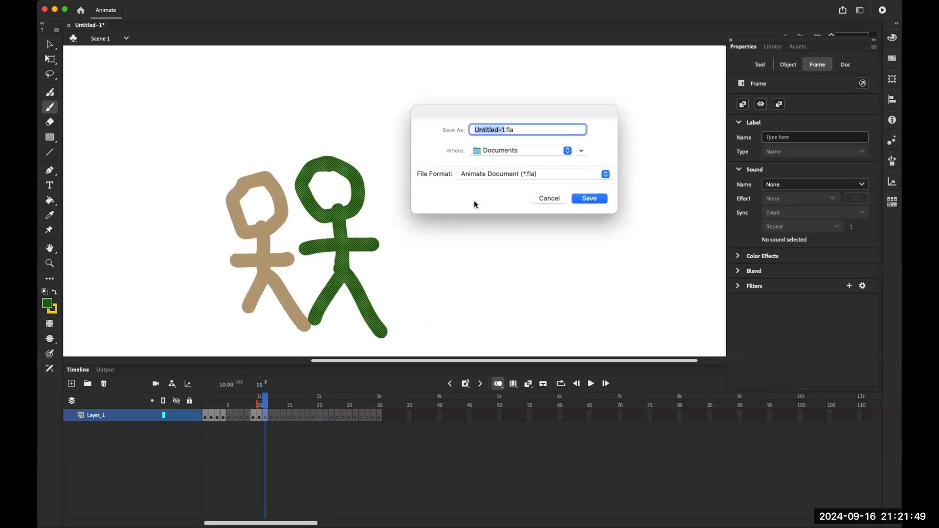
# Save the animation as Untitled-1.fla in Documents.
pyautogui.click(586, 199)
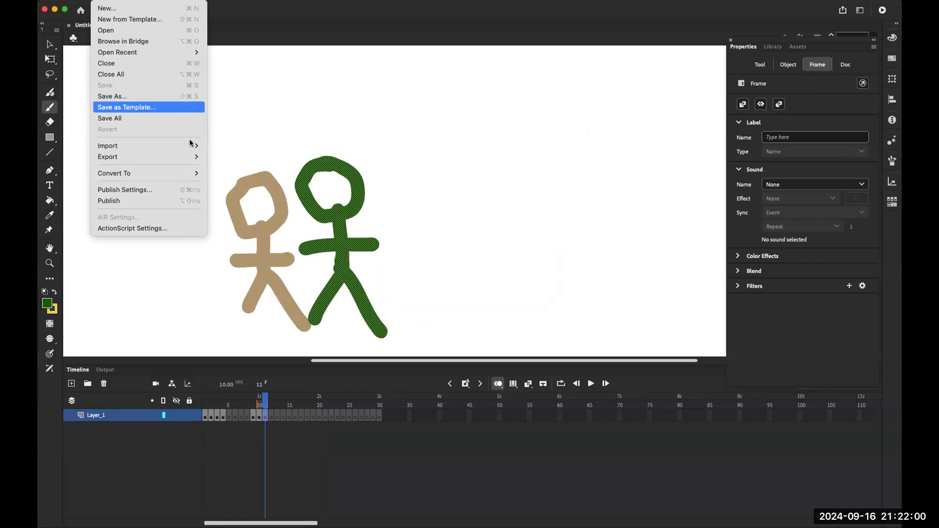
pyautogui.moveTo(191, 155)
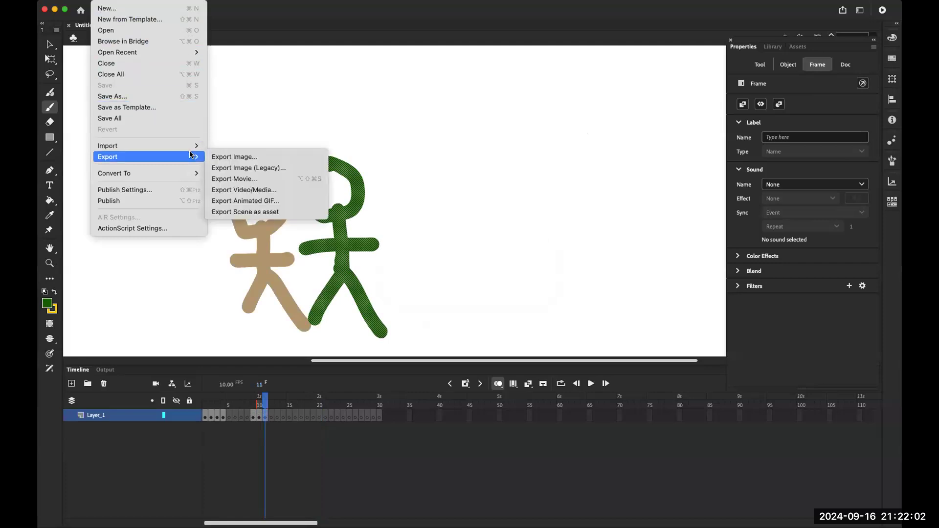
# Open the Export Animated GIF window with the preview zoom set to Fit On Screen.
pyautogui.click(307, 200)
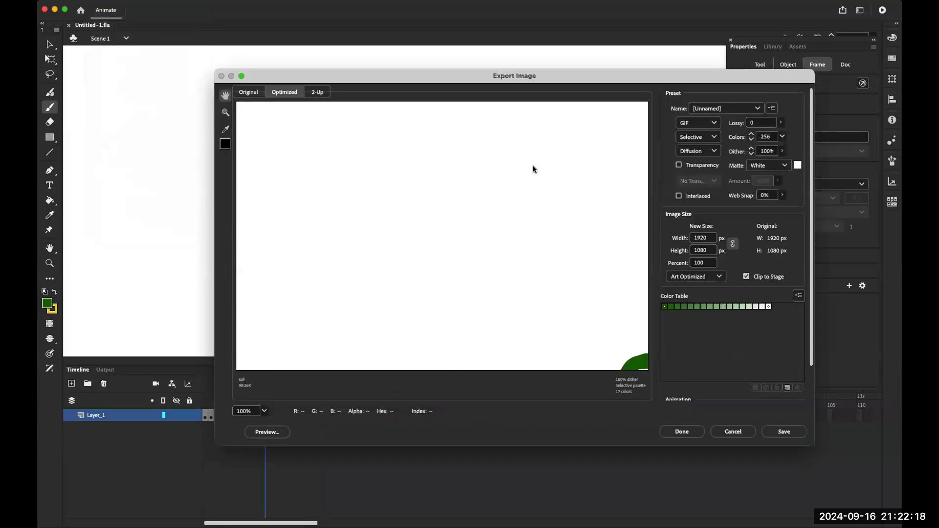
pyautogui.click(265, 411)
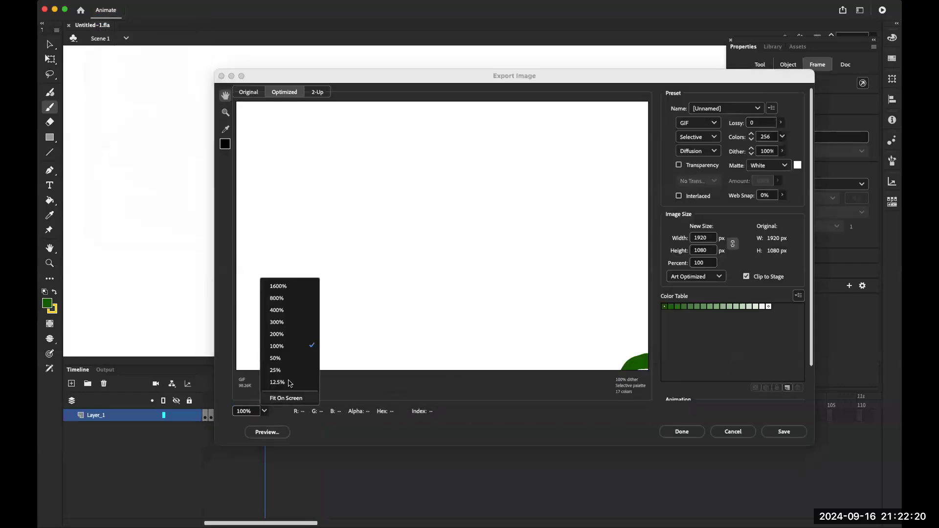
pyautogui.click(308, 398)
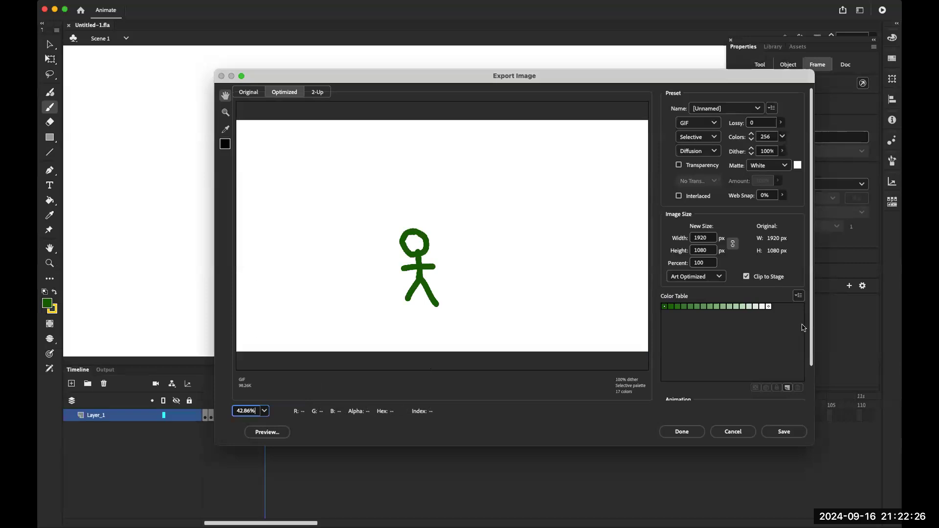
# Play, pause and resume the looping 30-frame GIF preview in the Animation section.
pyautogui.scroll(-2, 789, 328)
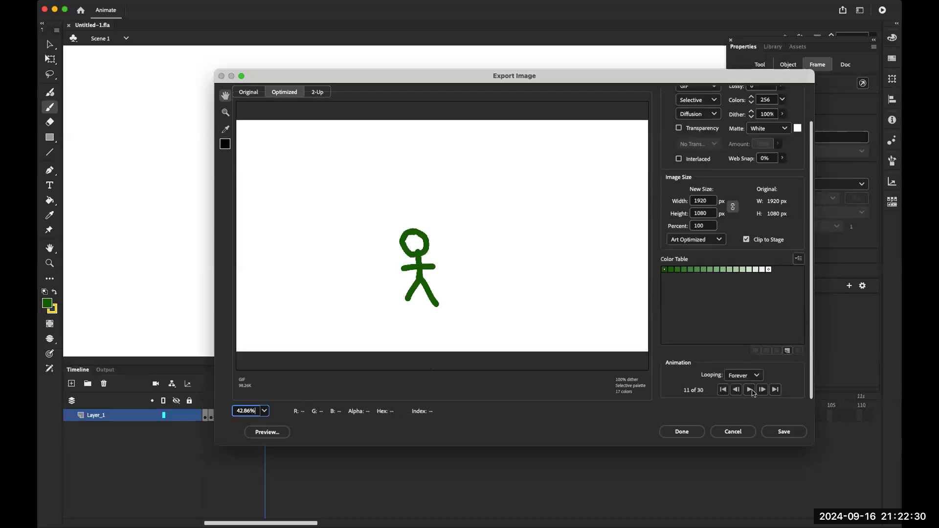
pyautogui.click(750, 390)
pyautogui.click(750, 389)
pyautogui.click(750, 389)
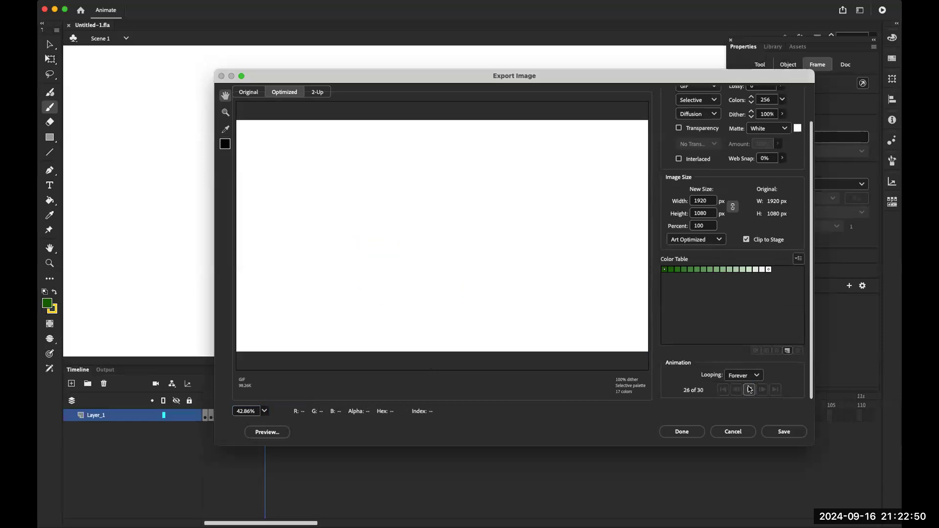
# Save the exported GIF as 'stick' in Documents, then switch to the Chrome presentation.
pyautogui.click(767, 435)
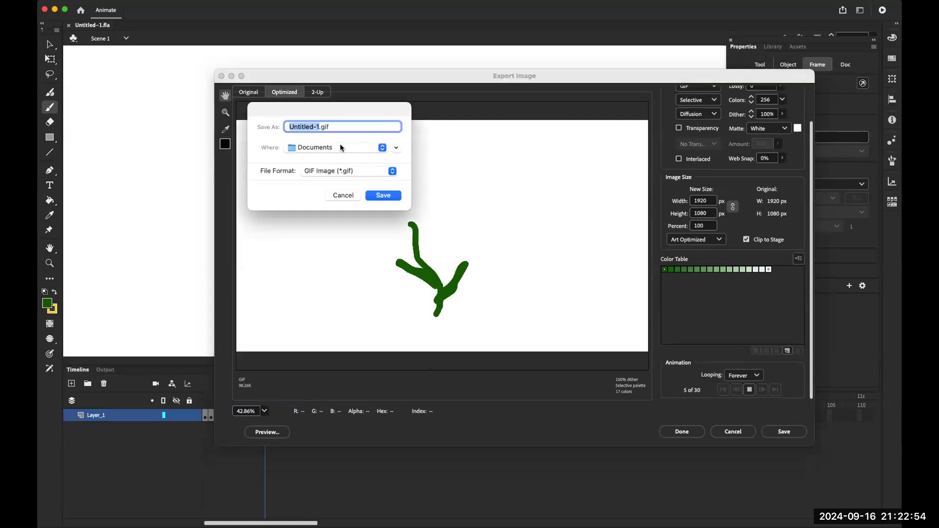
pyautogui.write('stick')
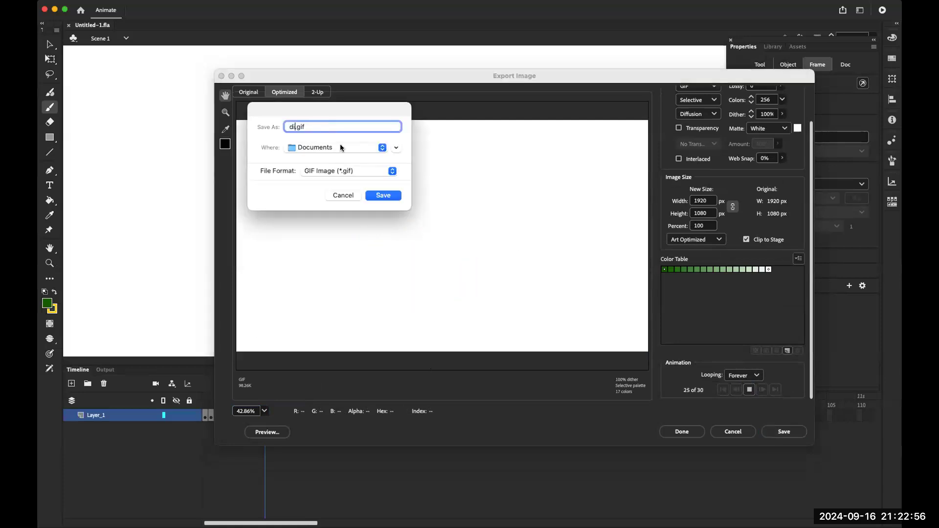
pyautogui.press('Return')
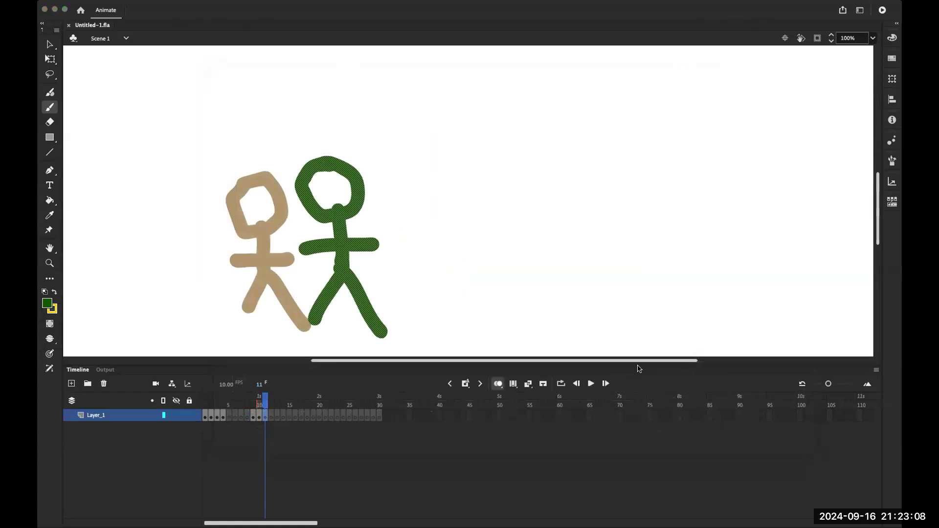
pyautogui.press('super+Tab')
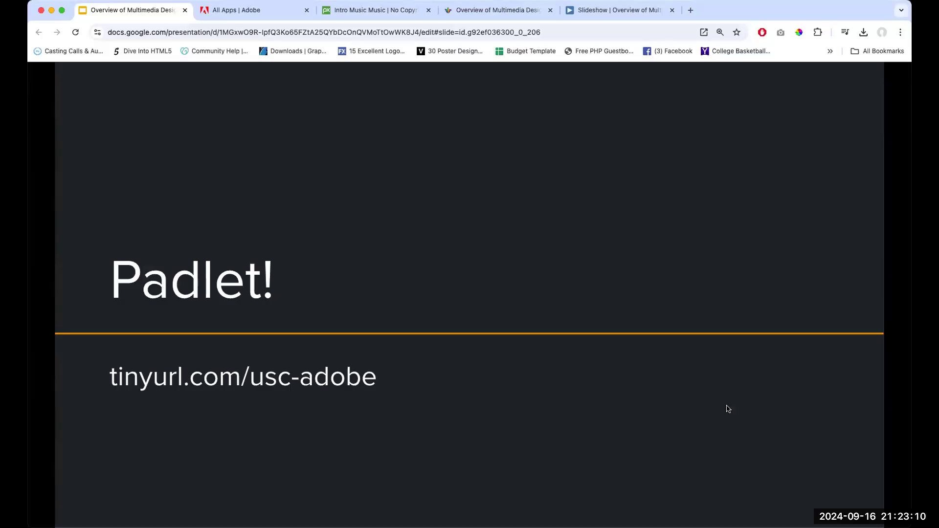
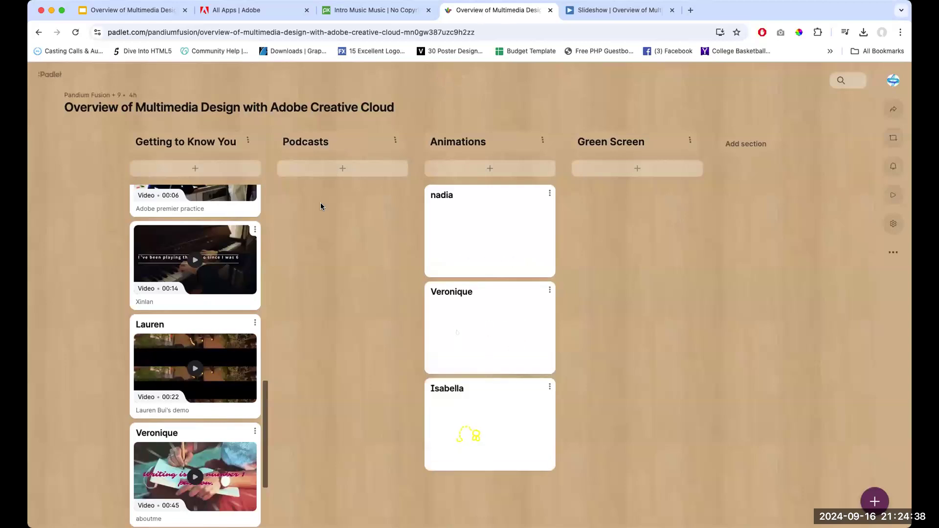
# Open the first student video post and advance to post 11 of 14, the first Animations post.
pyautogui.click(202, 337)
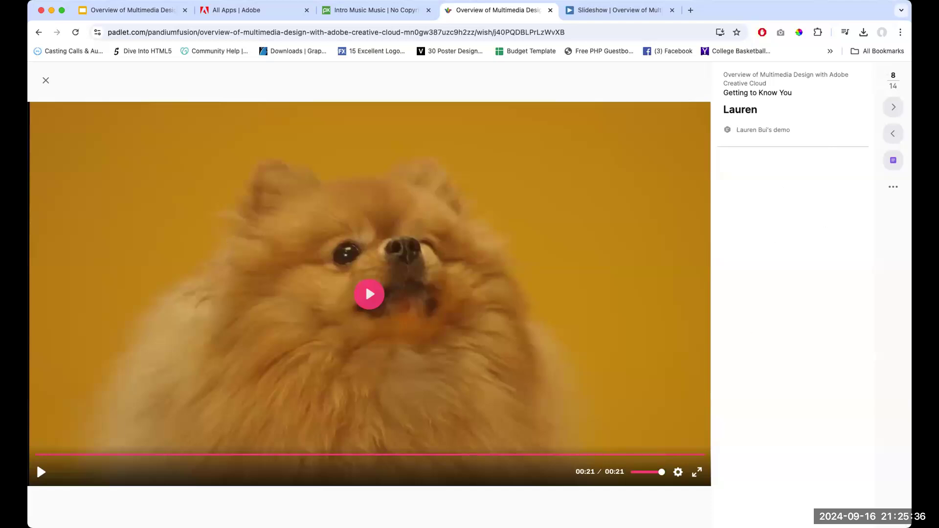
pyautogui.click(894, 107)
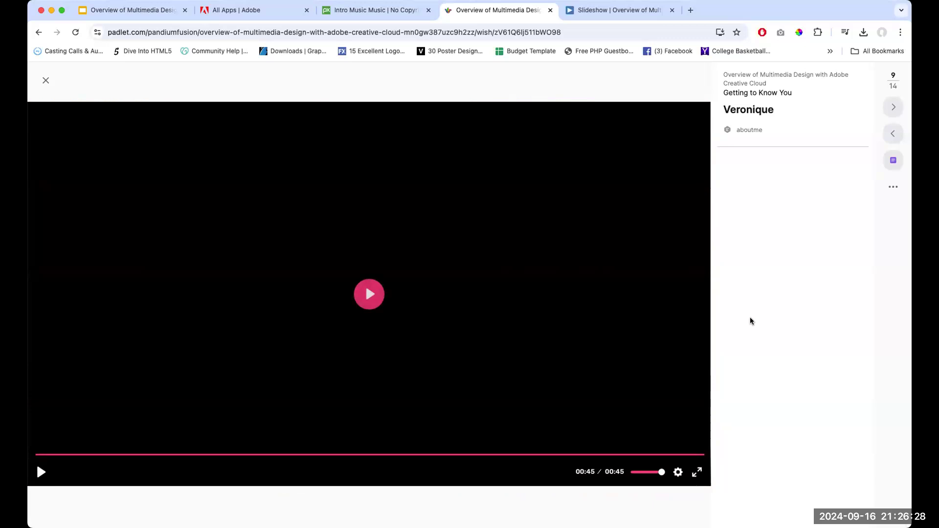
pyautogui.click(893, 108)
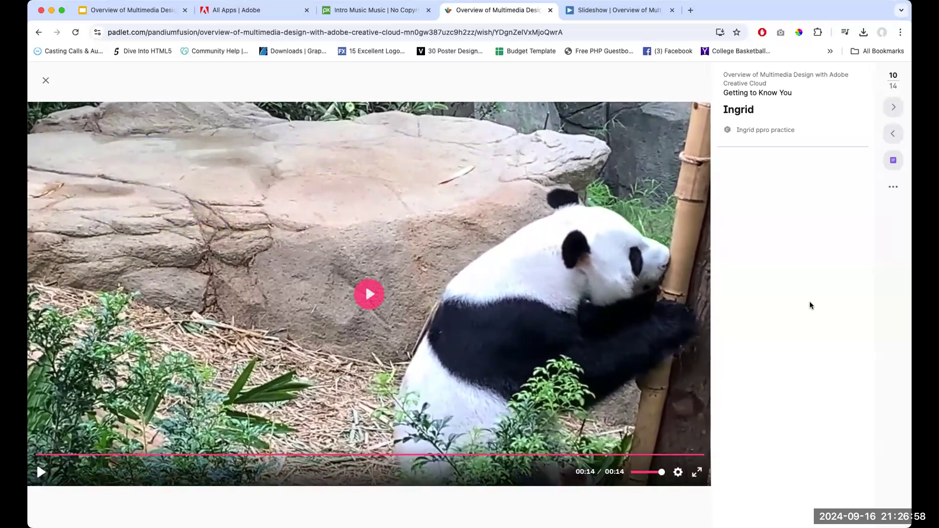
pyautogui.click(892, 108)
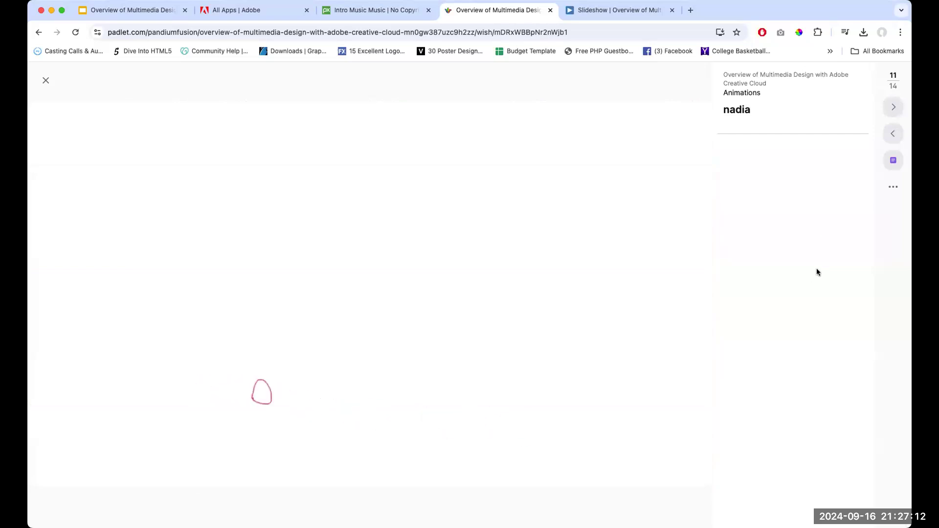
# View animation posts 12 through 14, then close the viewer and scroll down the Animations column.
pyautogui.click(892, 108)
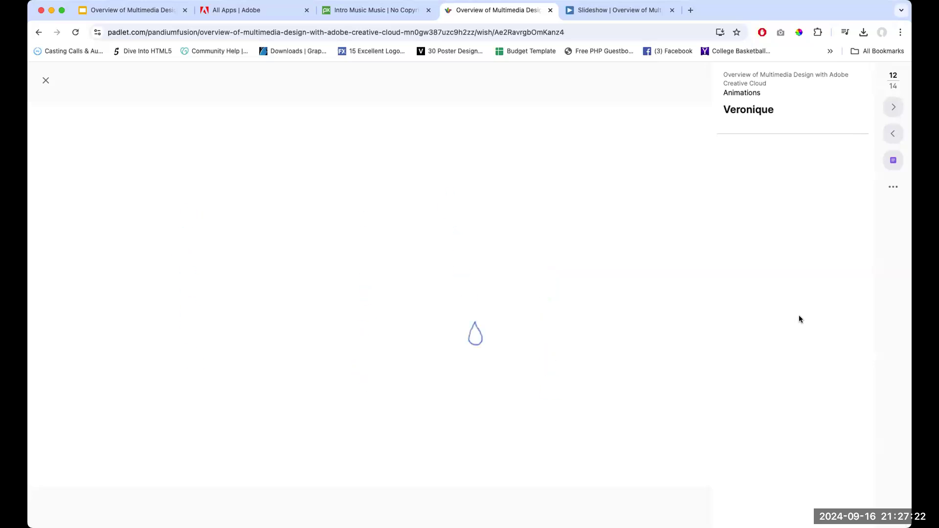
pyautogui.click(893, 105)
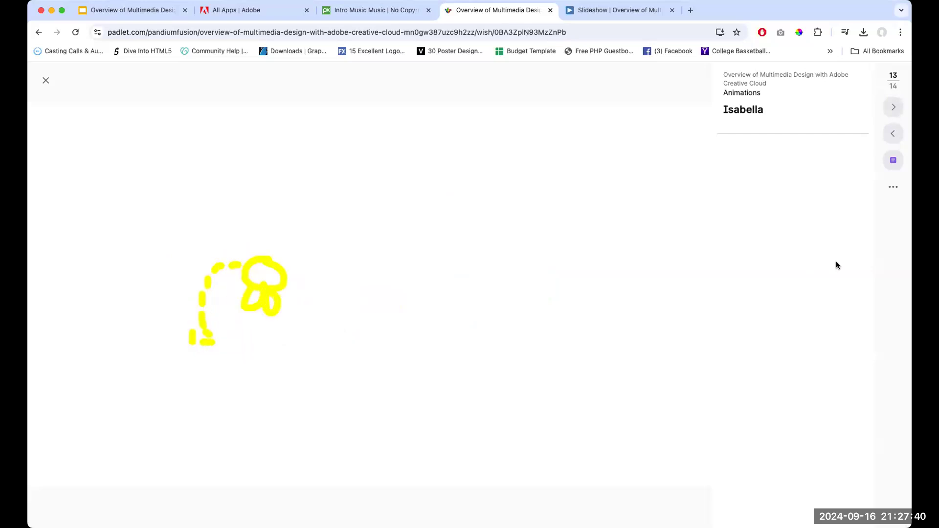
pyautogui.click(893, 108)
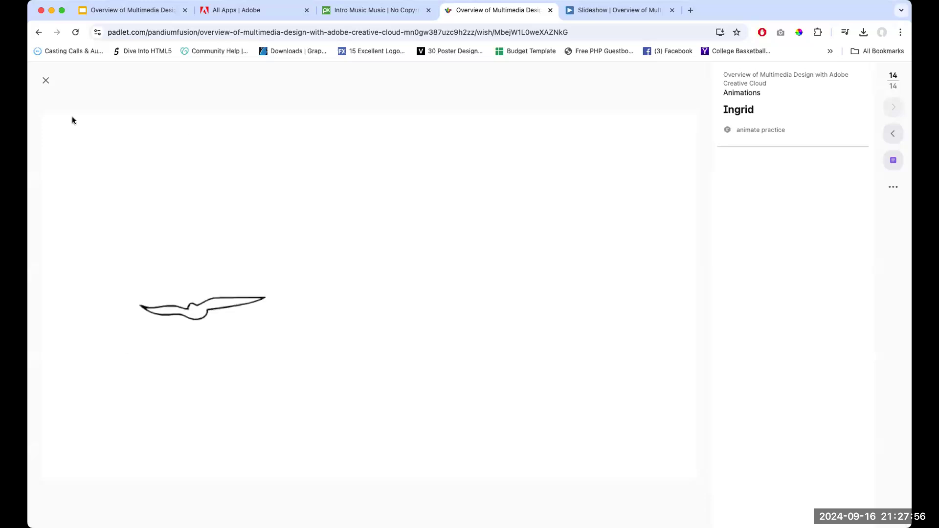
pyautogui.click(46, 81)
pyautogui.scroll(-2, 462, 362)
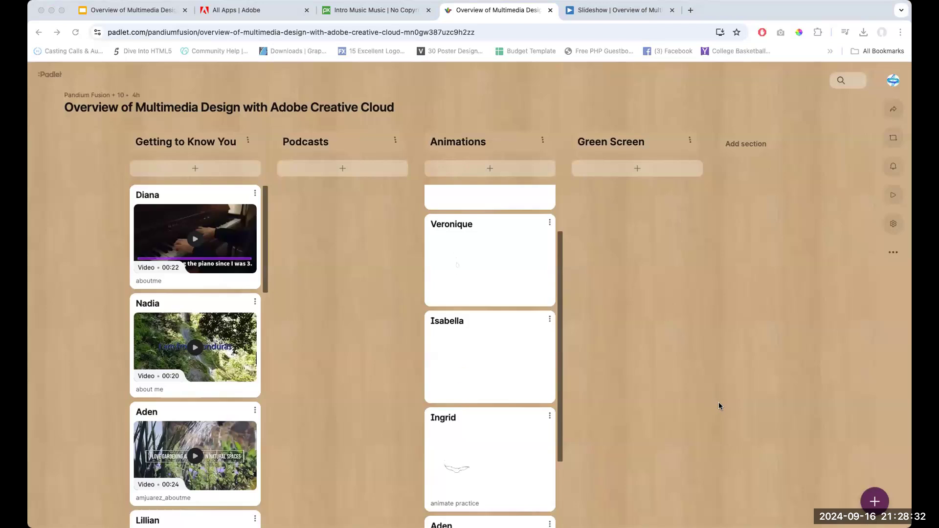
pyautogui.press('super+Tab')
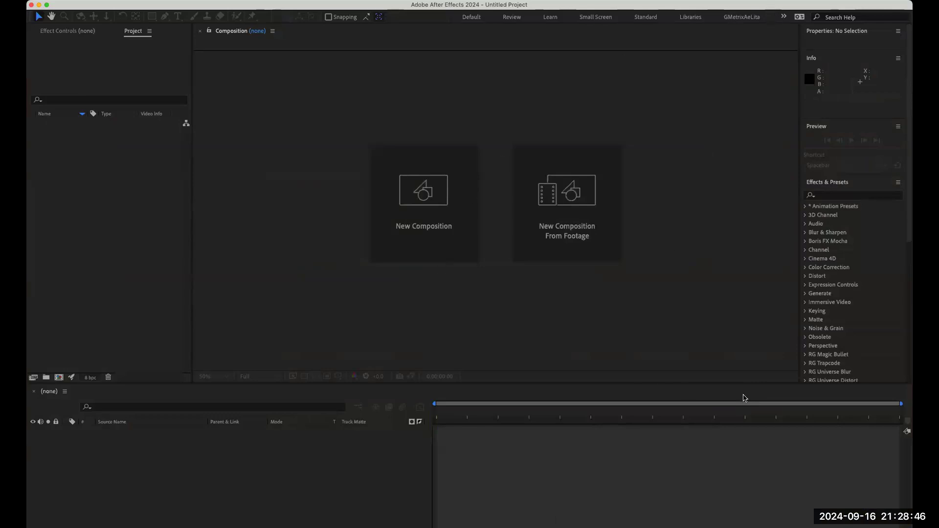
pyautogui.press('super+Tab')
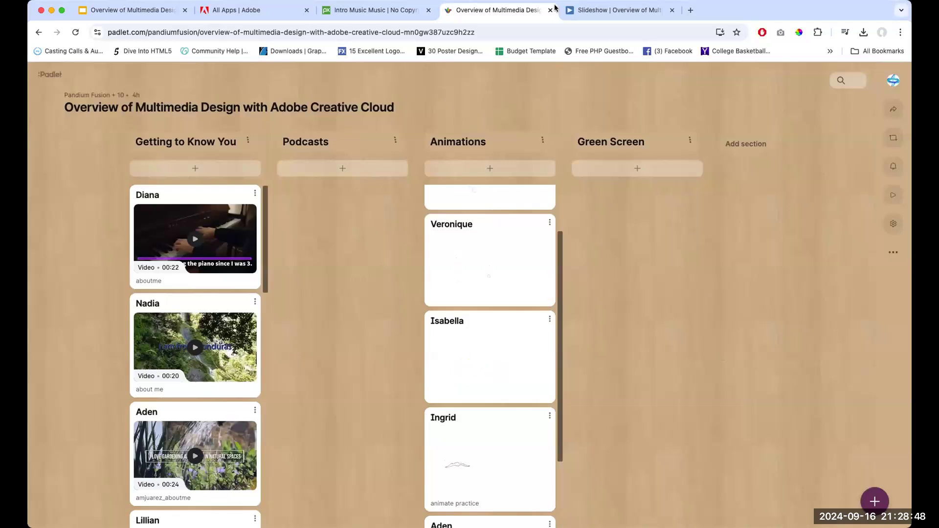
# Search Pixabay for 'green screen' and filter the results to Videos.
pyautogui.click(344, 11)
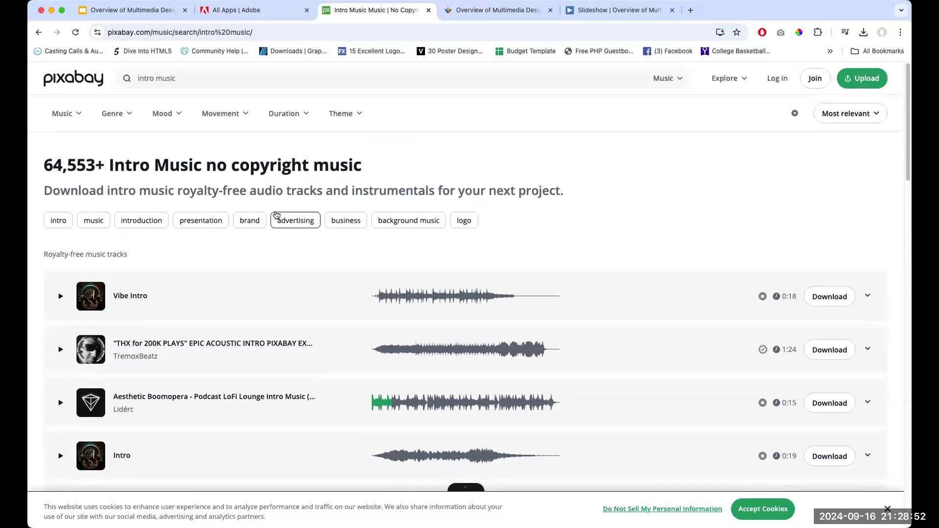
pyautogui.click(83, 81)
pyautogui.click(328, 195)
pyautogui.write('green')
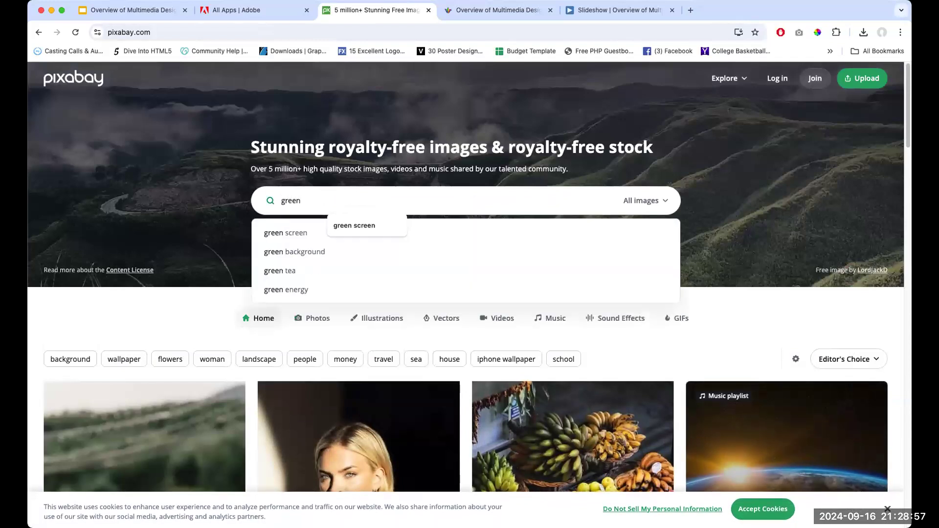
pyautogui.press('Down')
pyautogui.press('Return')
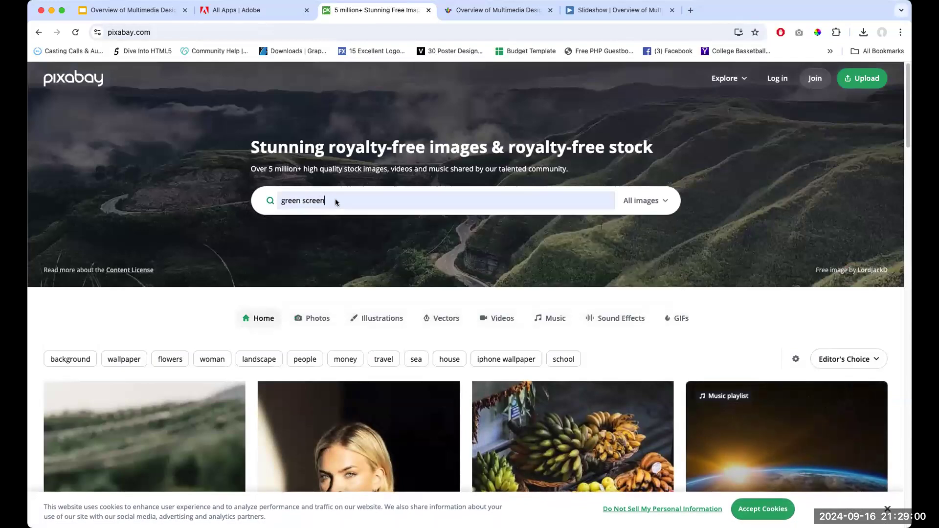
pyautogui.press('Return')
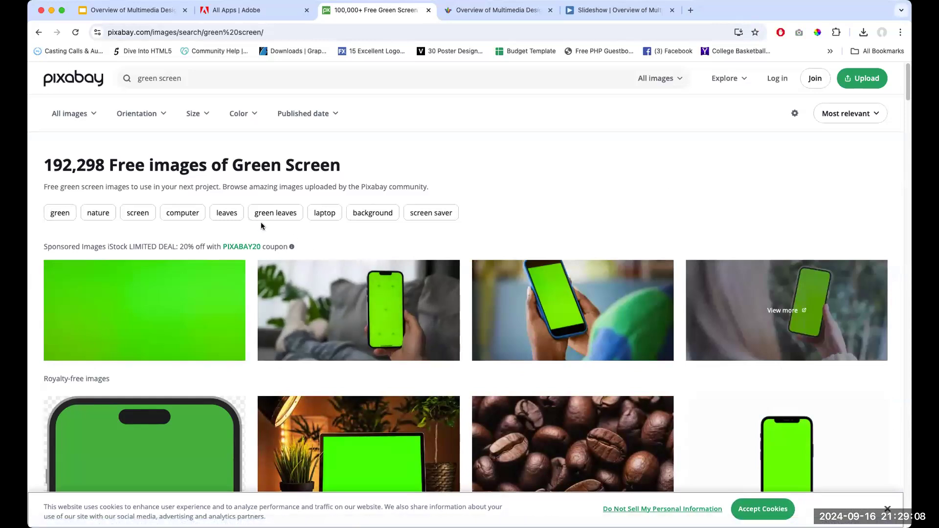
pyautogui.click(86, 116)
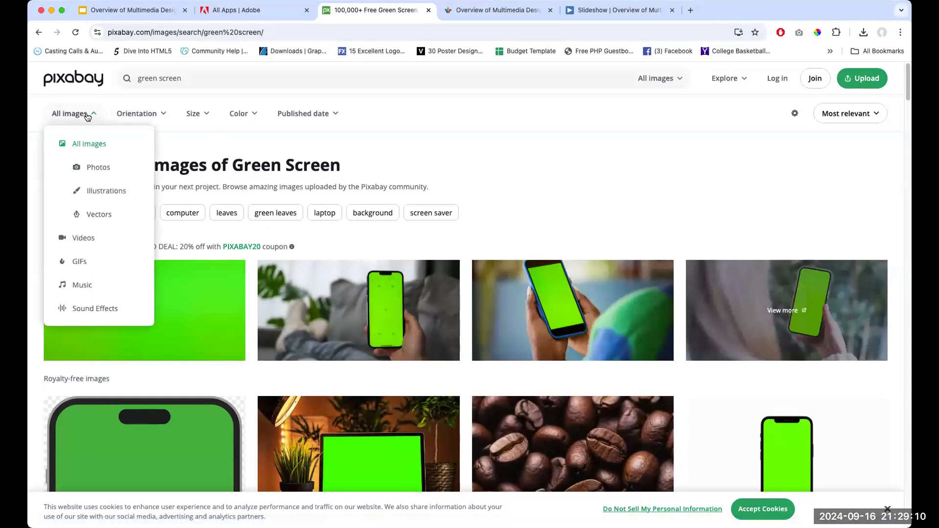
pyautogui.click(86, 238)
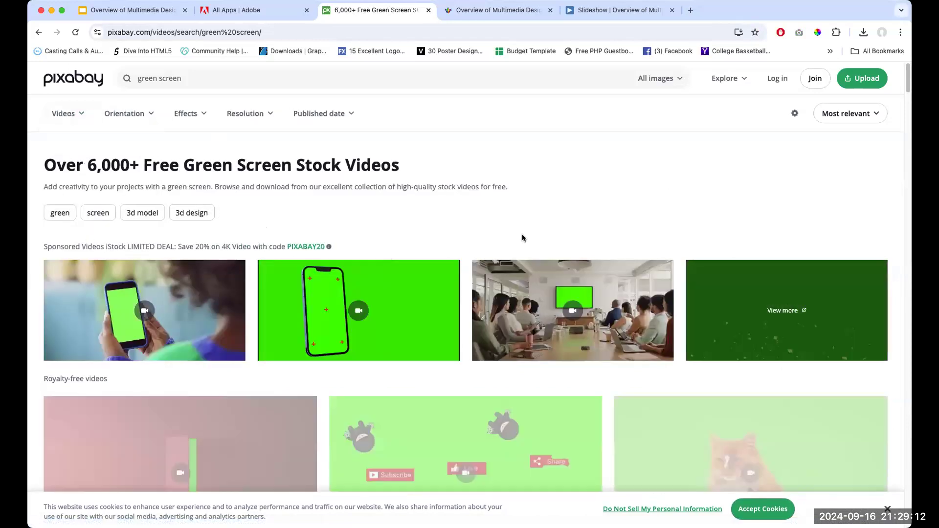
pyautogui.scroll(-5, 607, 262)
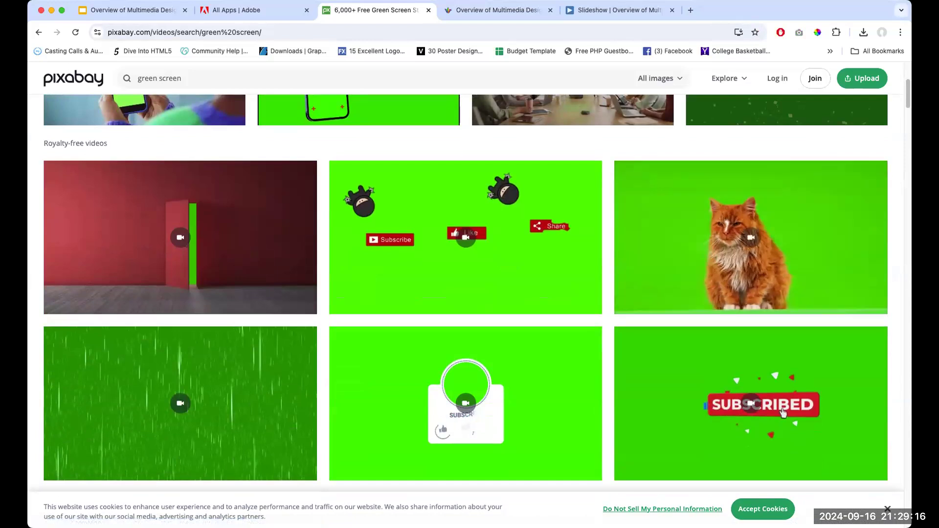
# Download the green-screen cat clip, trying 1920×1080 and then 1280×720.
pyautogui.click(831, 276)
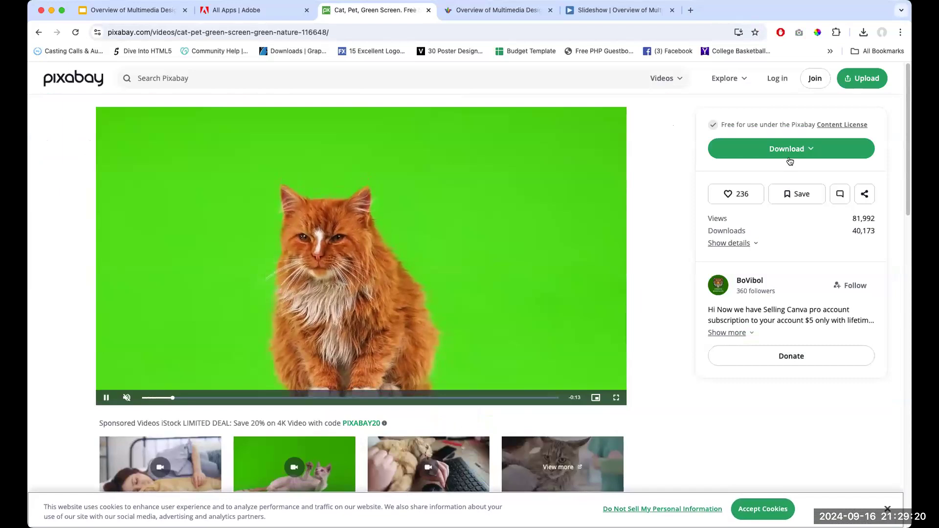
pyautogui.click(789, 157)
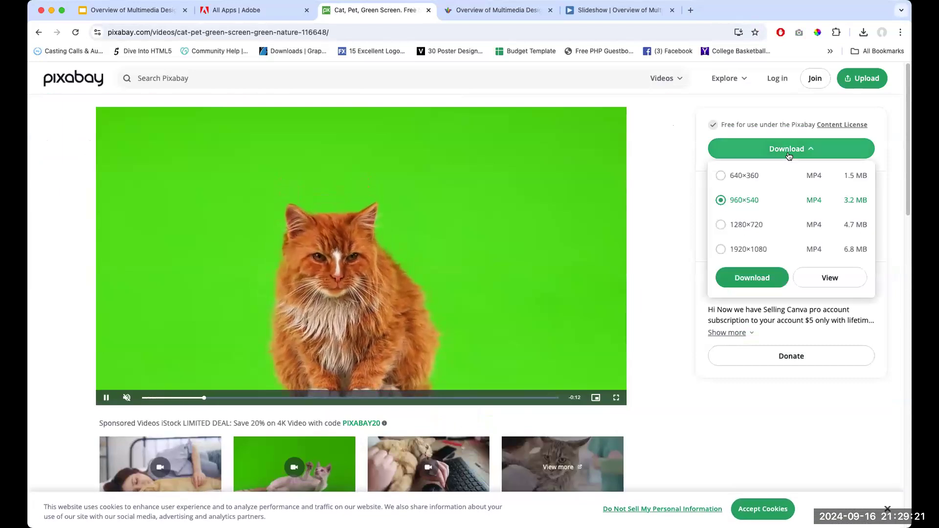
pyautogui.click(750, 250)
pyautogui.click(757, 283)
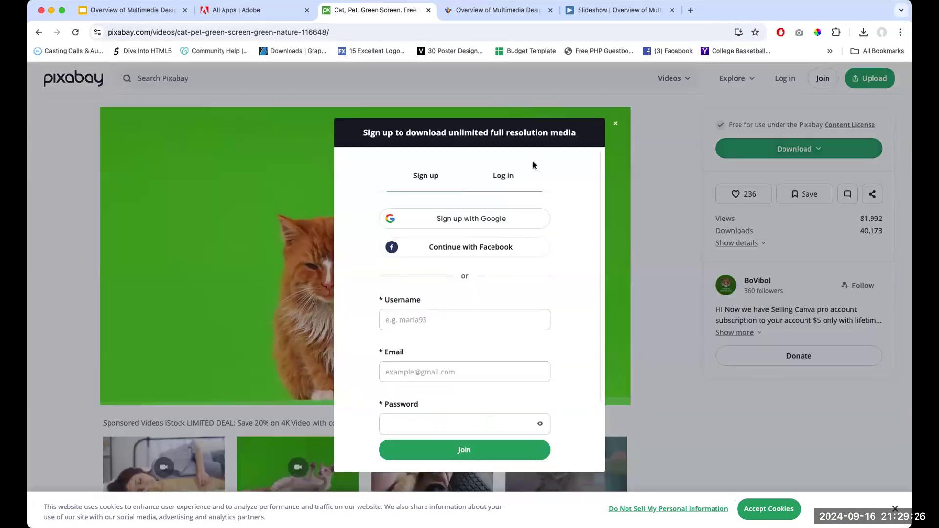
pyautogui.click(613, 125)
pyautogui.click(785, 149)
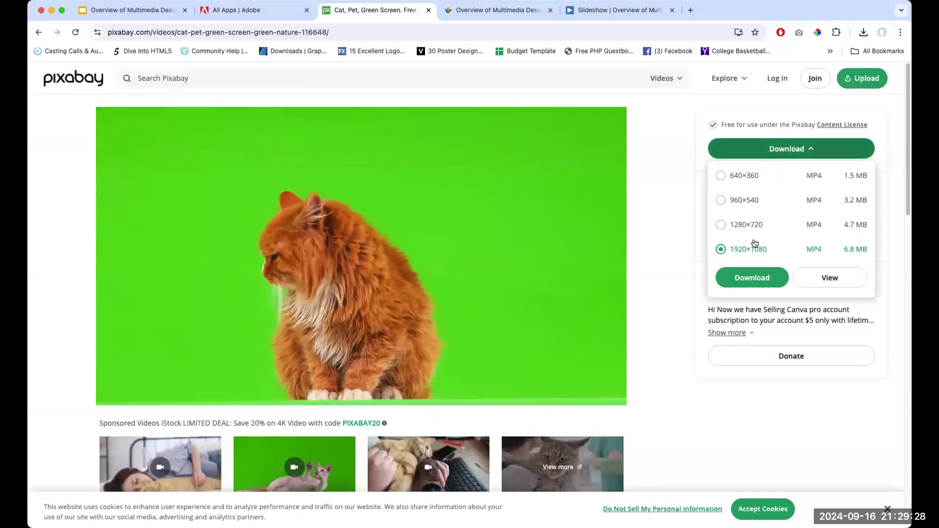
pyautogui.click(739, 224)
pyautogui.click(752, 276)
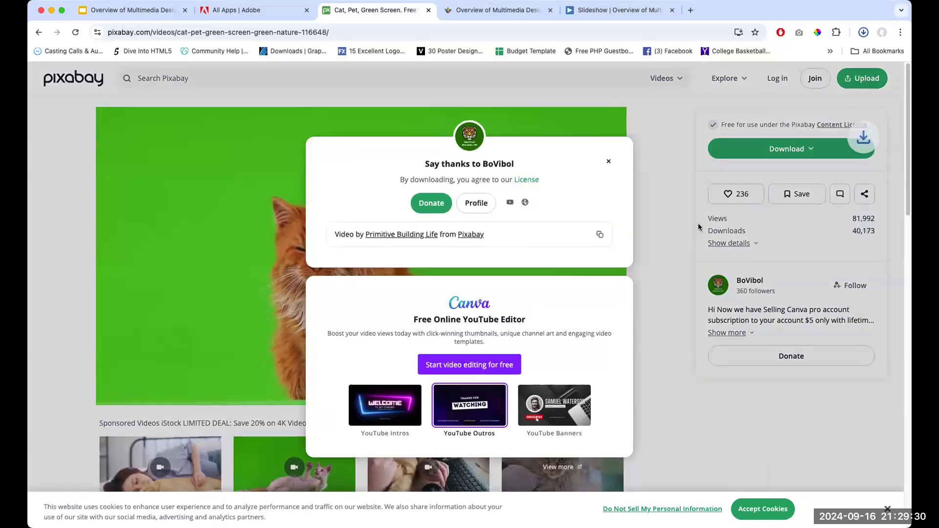
pyautogui.click(607, 160)
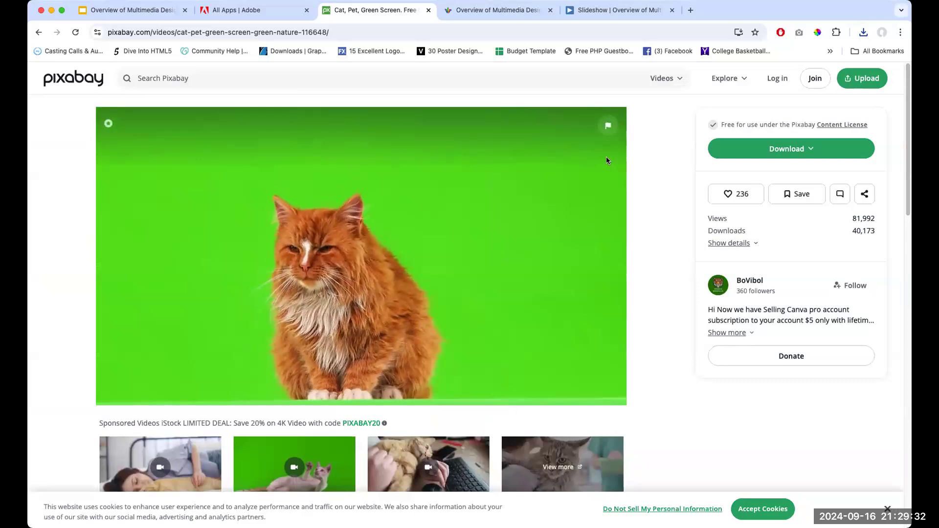
pyautogui.click(381, 83)
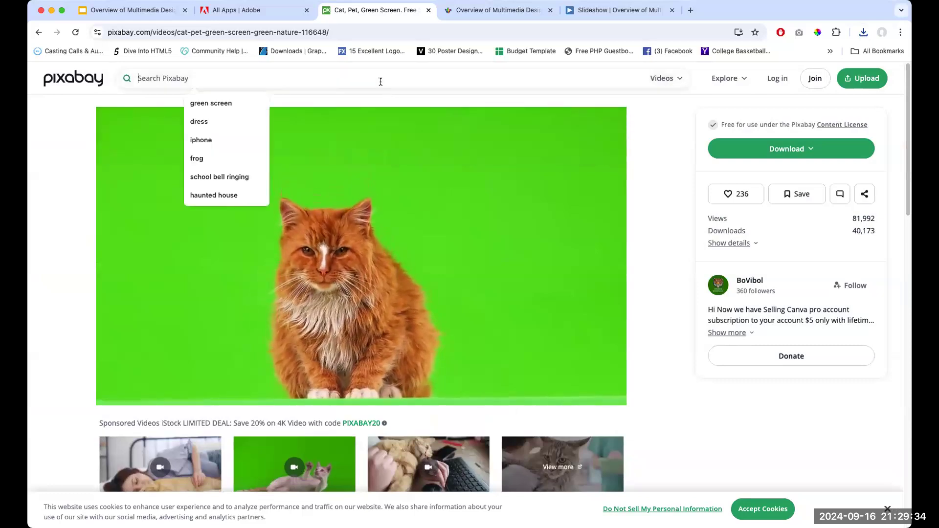
# Search Pixabay for 'space', download the blue earth globe clip, and return to After Effects.
pyautogui.write('space')
pyautogui.press('Return')
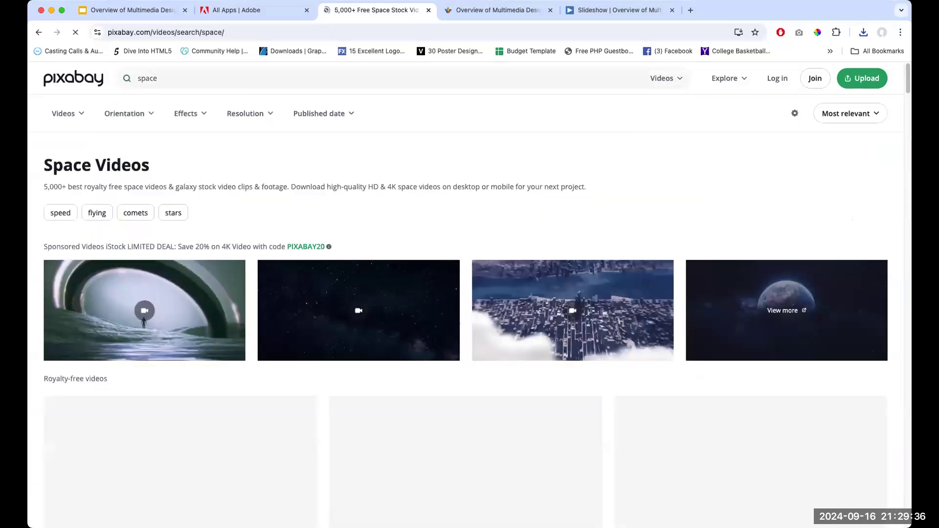
pyautogui.scroll(-3, 344, 353)
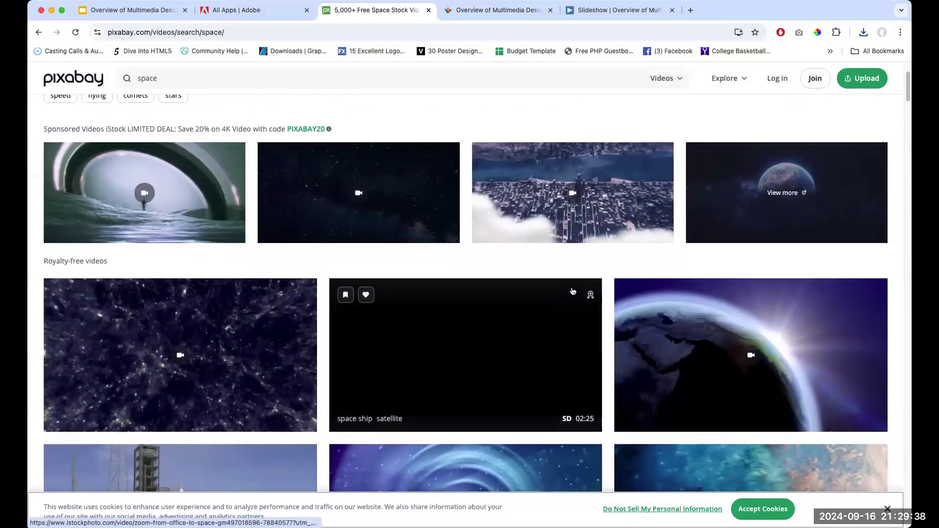
pyautogui.click(826, 346)
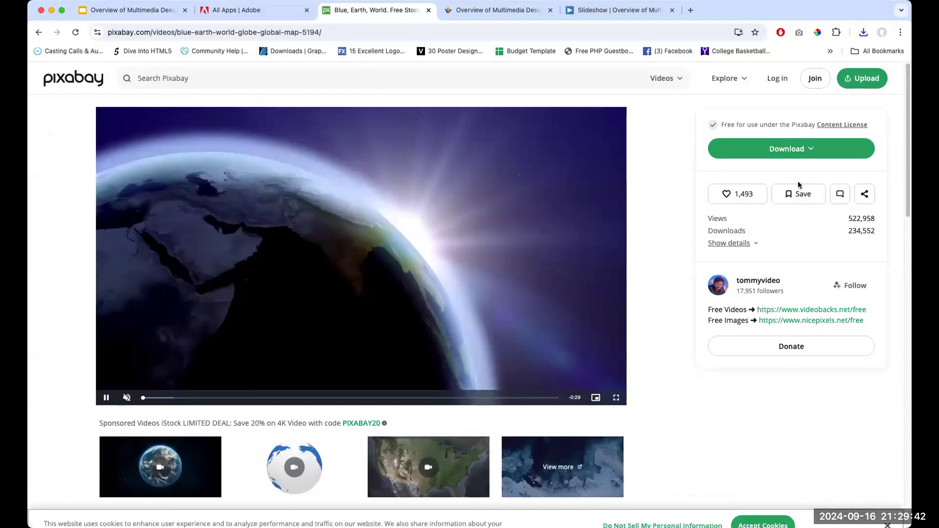
pyautogui.click(789, 150)
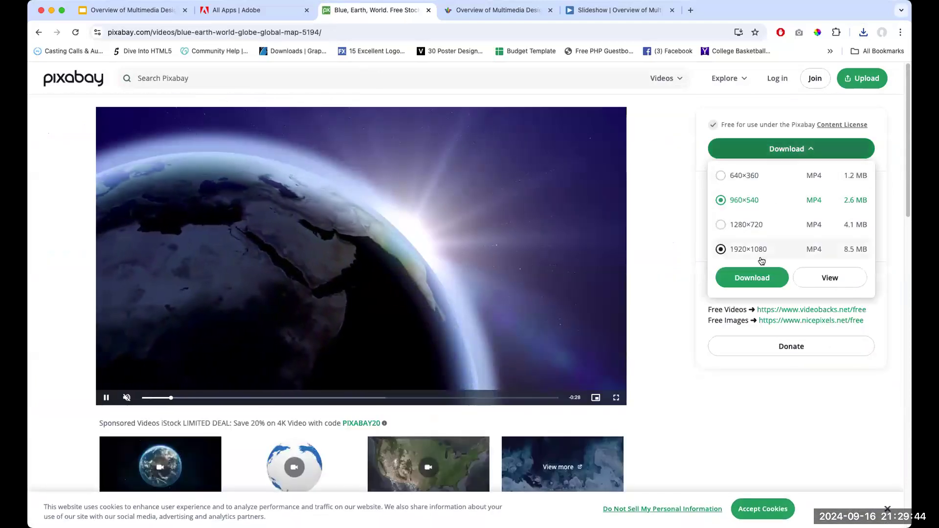
pyautogui.click(754, 277)
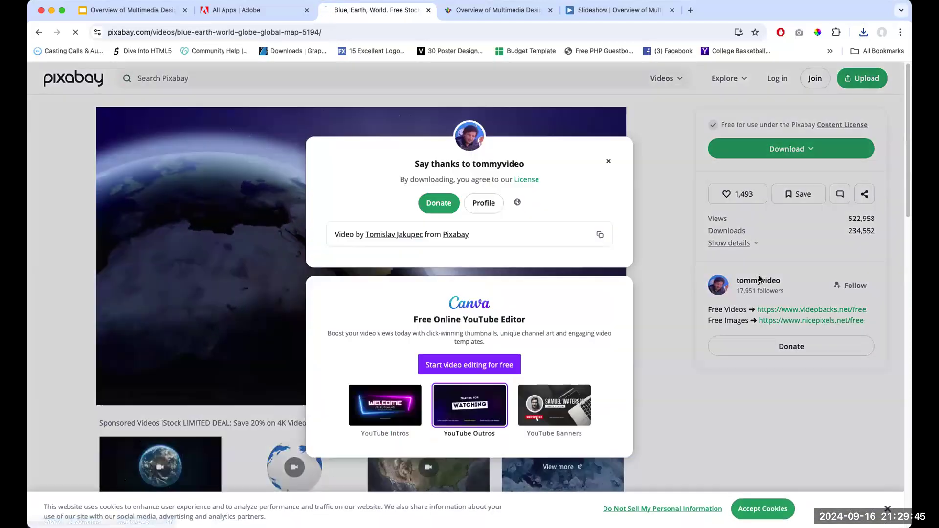
pyautogui.click(607, 162)
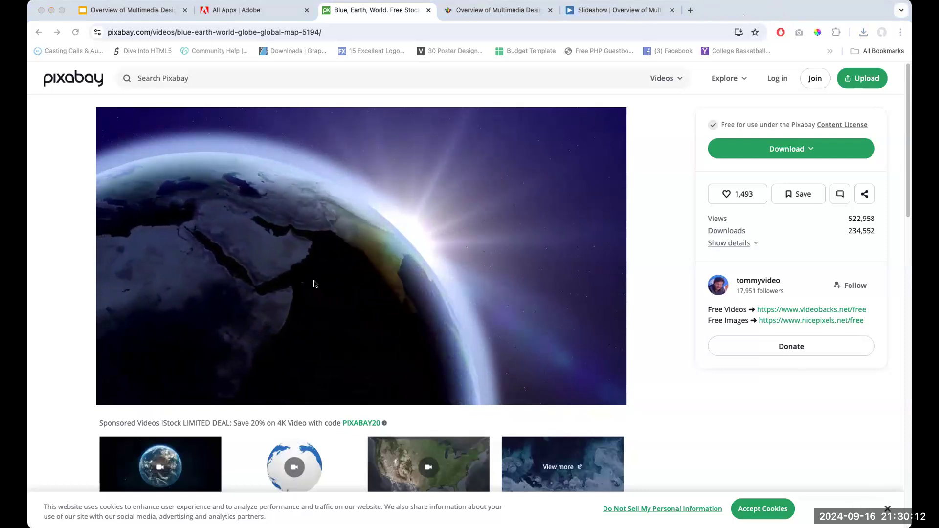
pyautogui.press('super+Tab')
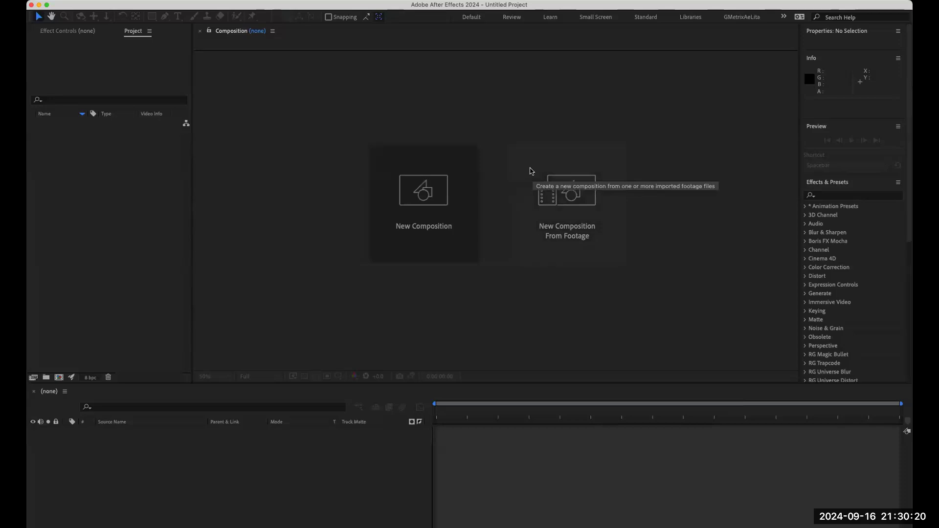
pyautogui.click(585, 198)
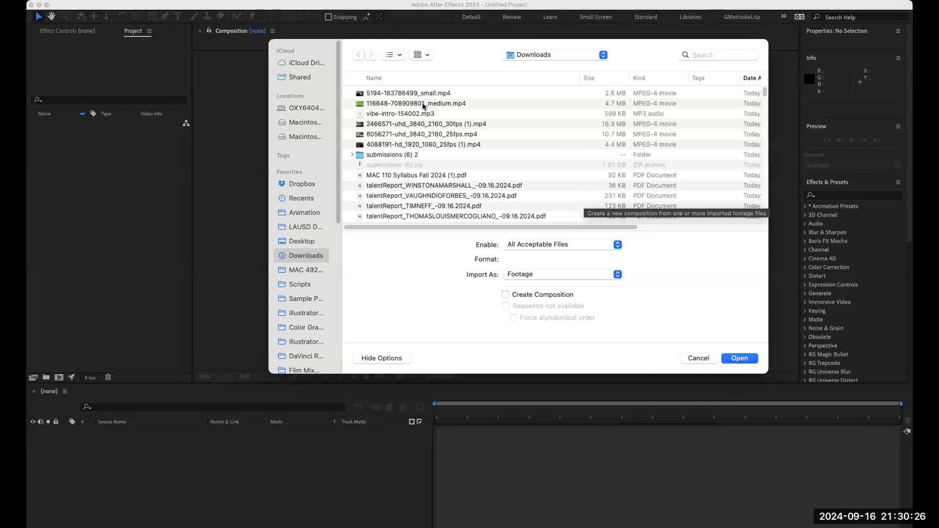
pyautogui.click(422, 103)
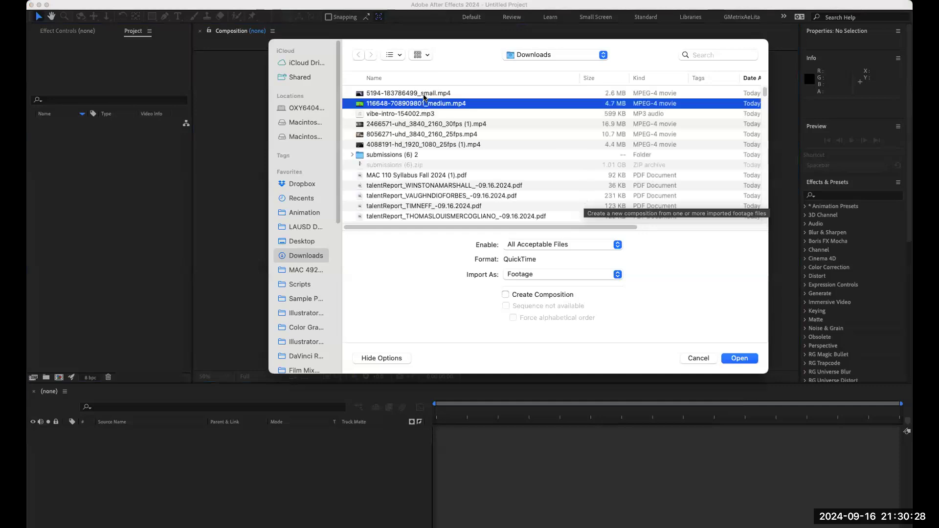
pyautogui.keyDown('super'); pyautogui.click(424, 93); pyautogui.keyUp('super')
pyautogui.click(748, 361)
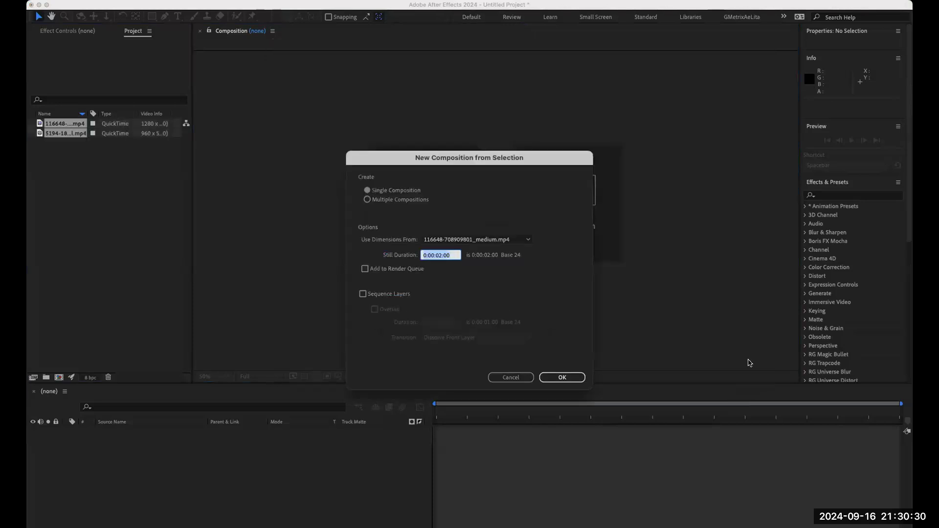
pyautogui.click(563, 378)
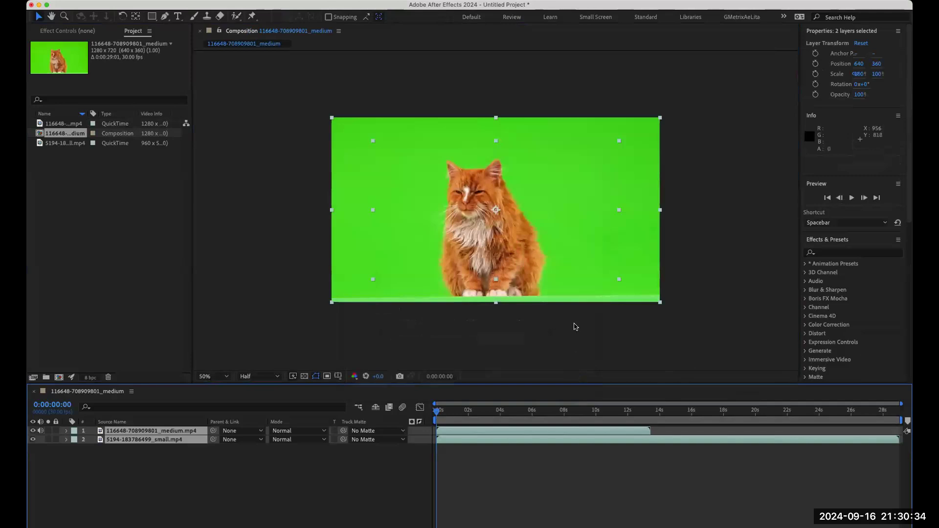
pyautogui.click(159, 467)
pyautogui.click(166, 432)
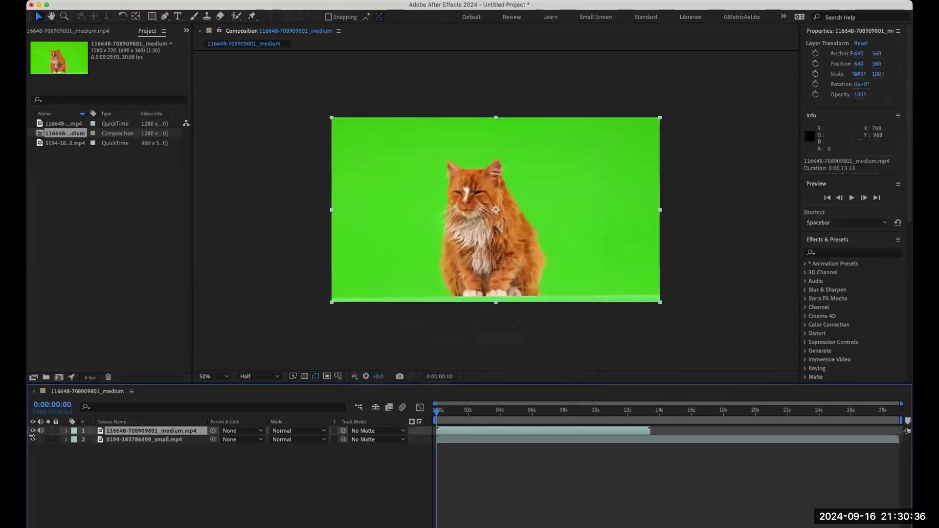
pyautogui.click(33, 431)
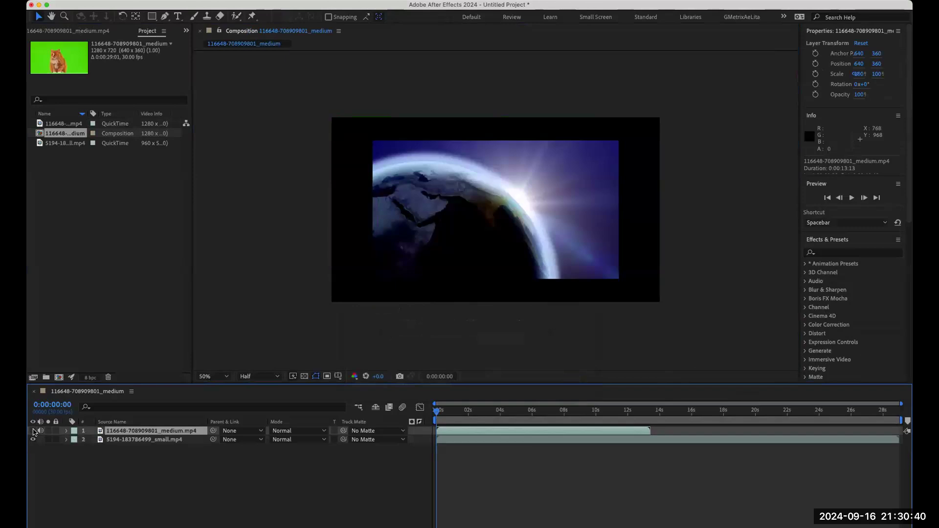
pyautogui.click(33, 431)
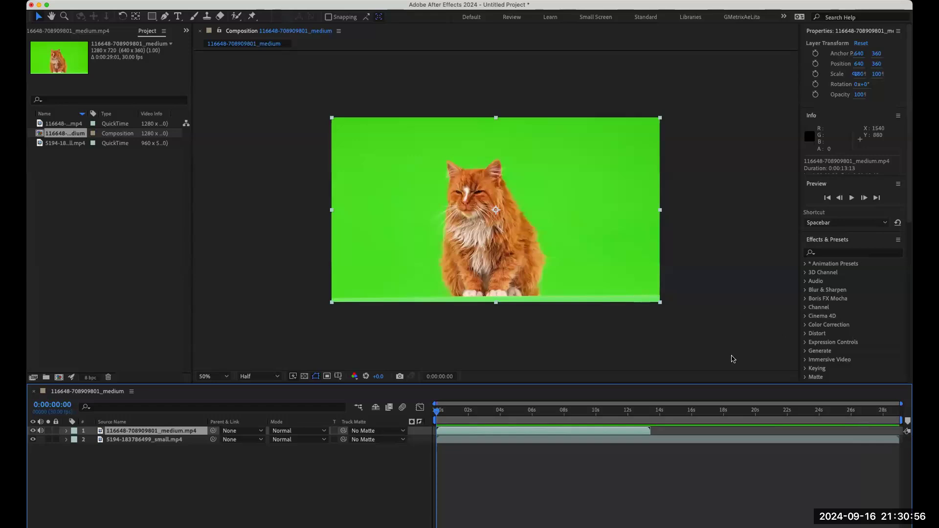
# Apply Keylight (1.2) to the cat layer and sample the green backdrop as Screen Colour.
pyautogui.click(854, 253)
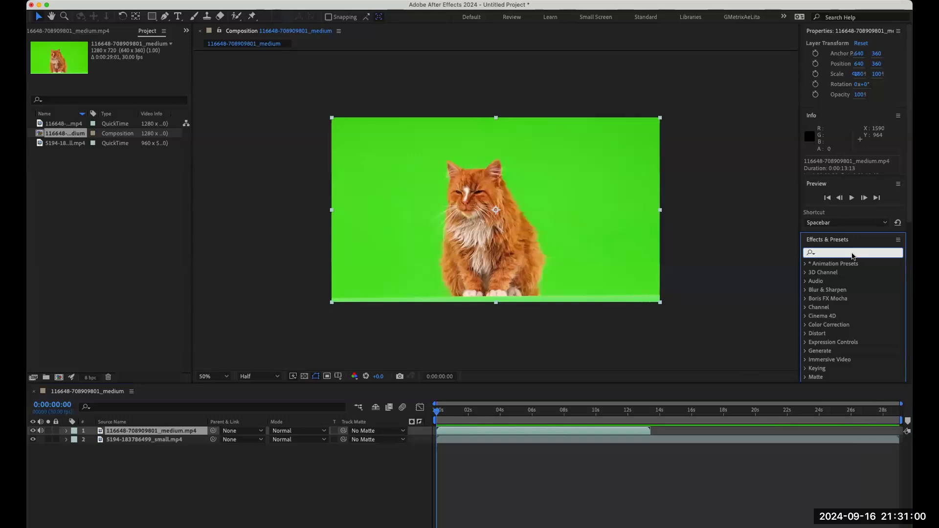
pyautogui.write('keylgith')
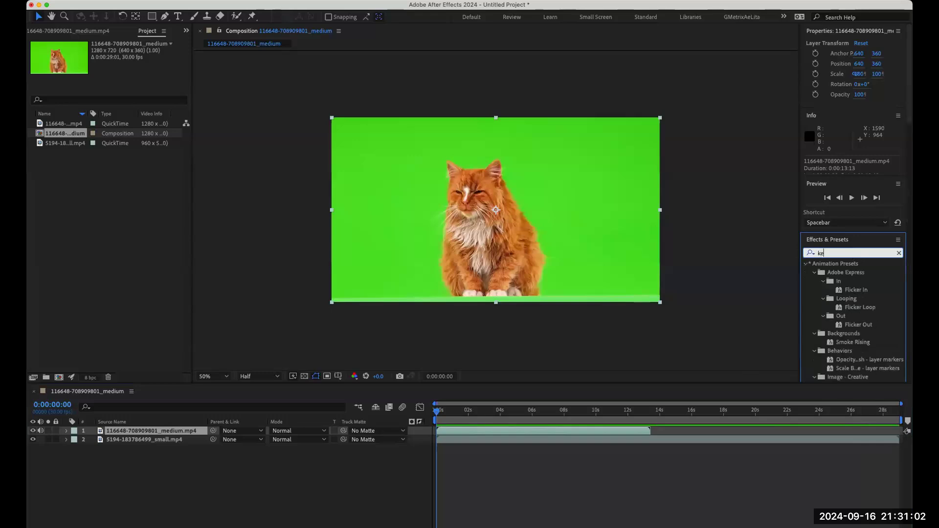
pyautogui.press('BackSpace')
pyautogui.press('BackSpace')
pyautogui.press('BackSpace')
pyautogui.press('BackSpace')
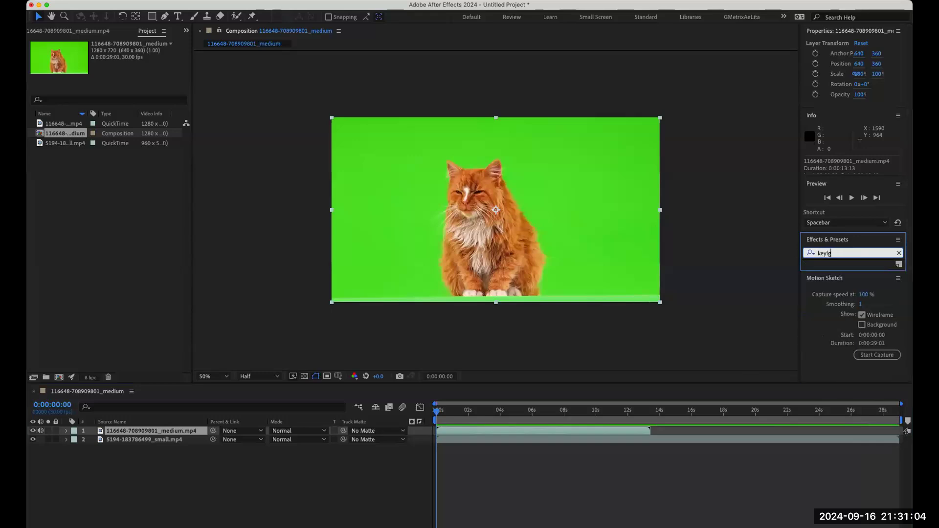
pyautogui.write('ig')
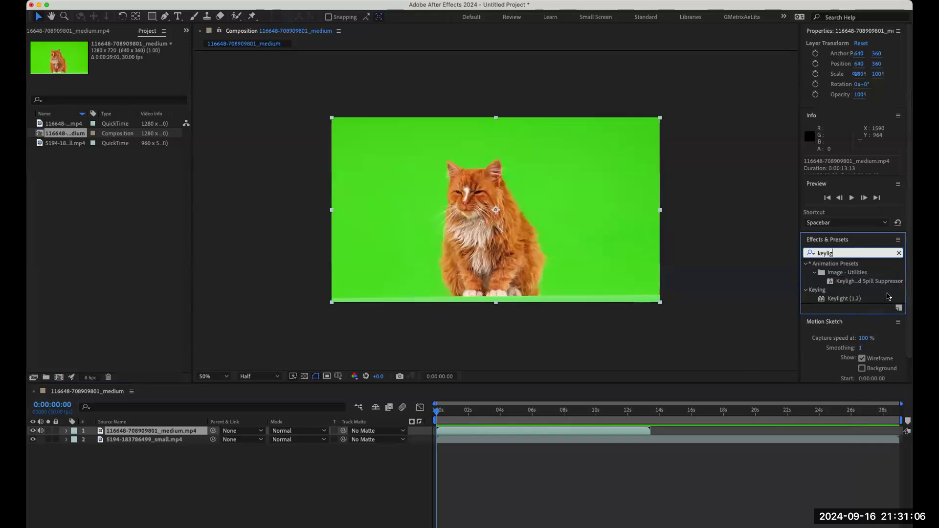
pyautogui.moveTo(845, 299); pyautogui.dragTo(616, 238)
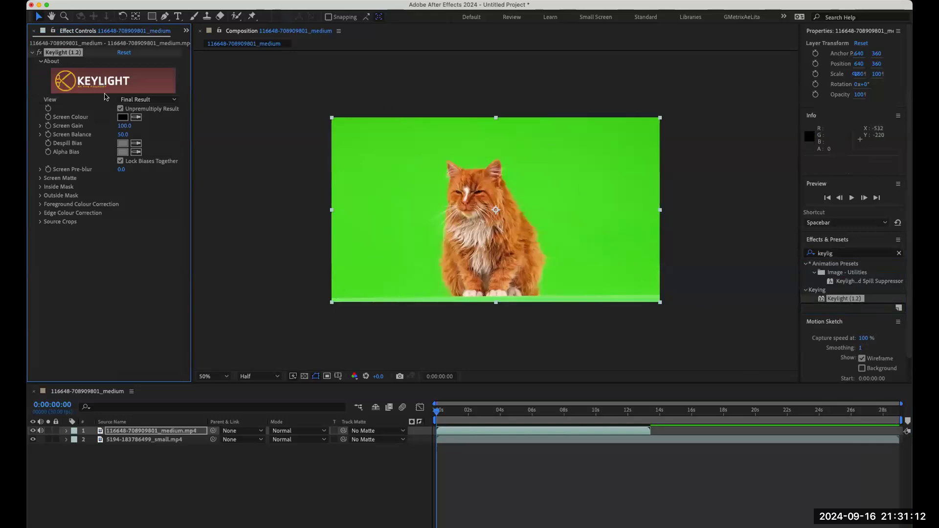
pyautogui.click(136, 118)
pyautogui.click(391, 177)
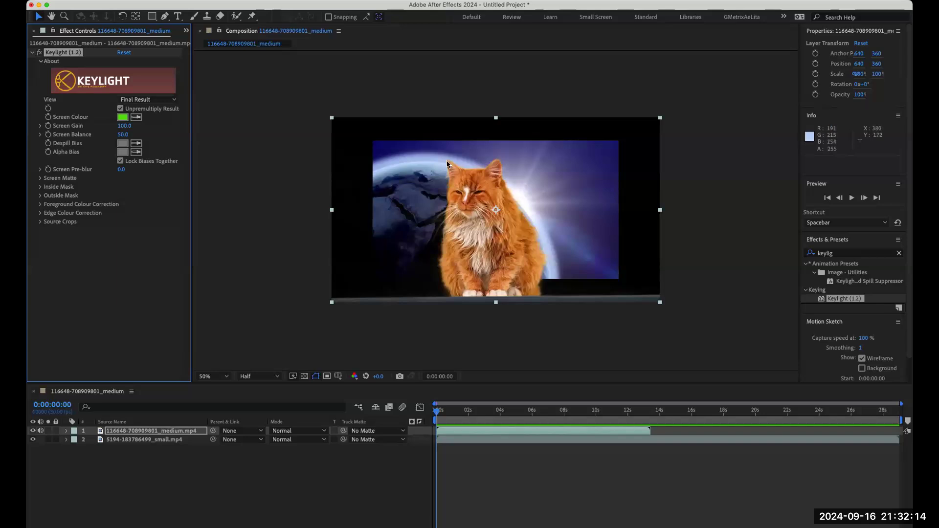
# Hide the cat layer and apply the Backgrounds preset Fog Lights to the Earth layer.
pyautogui.click(899, 253)
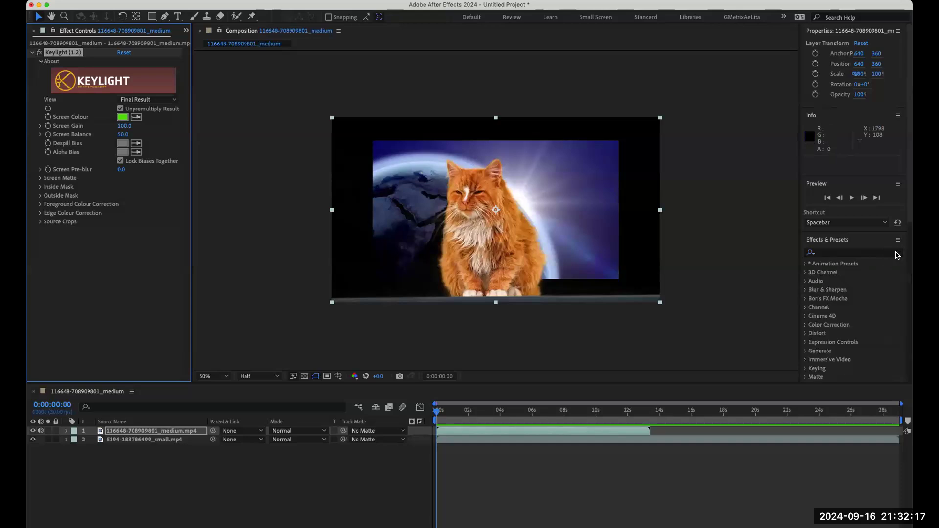
pyautogui.click(805, 264)
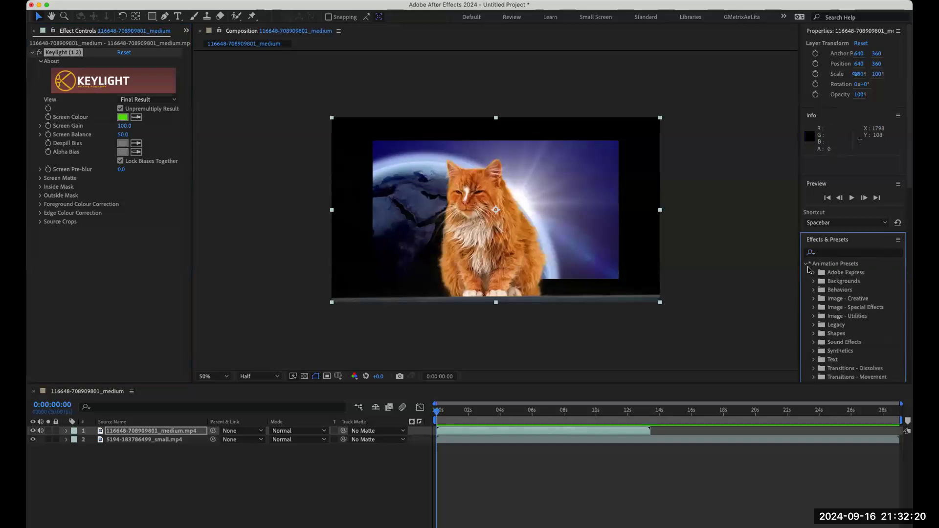
pyautogui.click(815, 282)
pyautogui.scroll(-1, 802, 304)
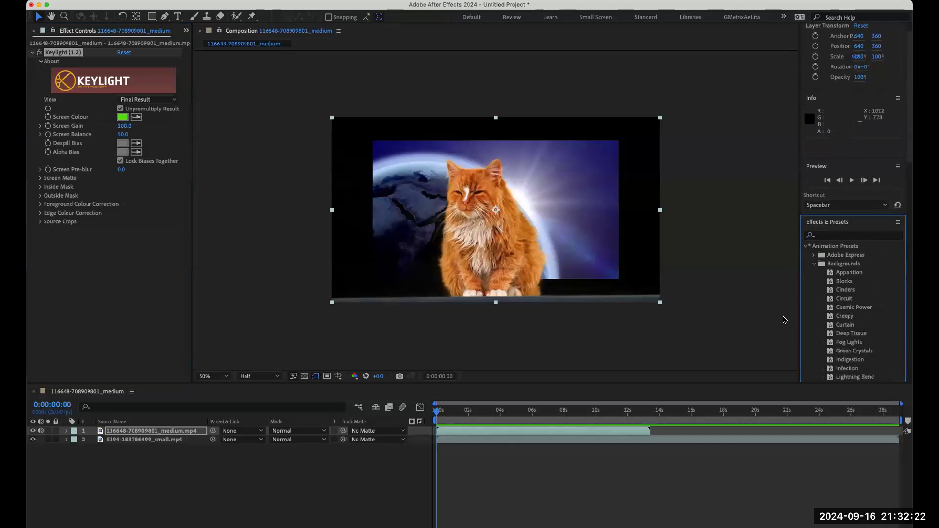
pyautogui.click(33, 430)
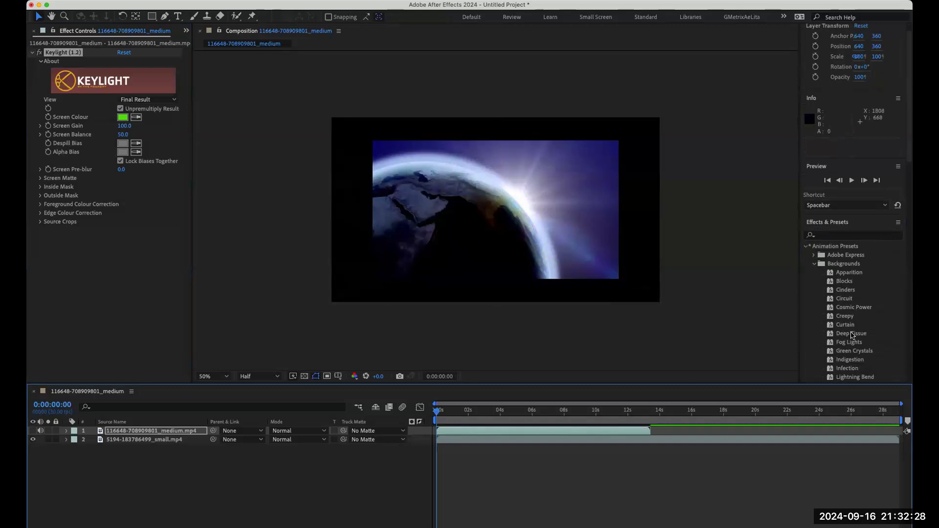
pyautogui.moveTo(850, 343); pyautogui.dragTo(525, 218)
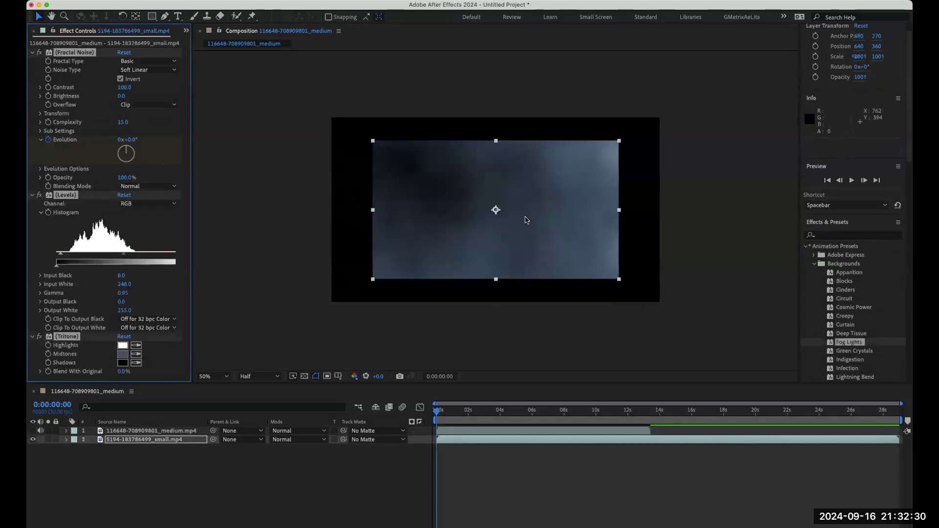
pyautogui.click(440, 410)
pyautogui.moveTo(440, 410); pyautogui.dragTo(487, 423)
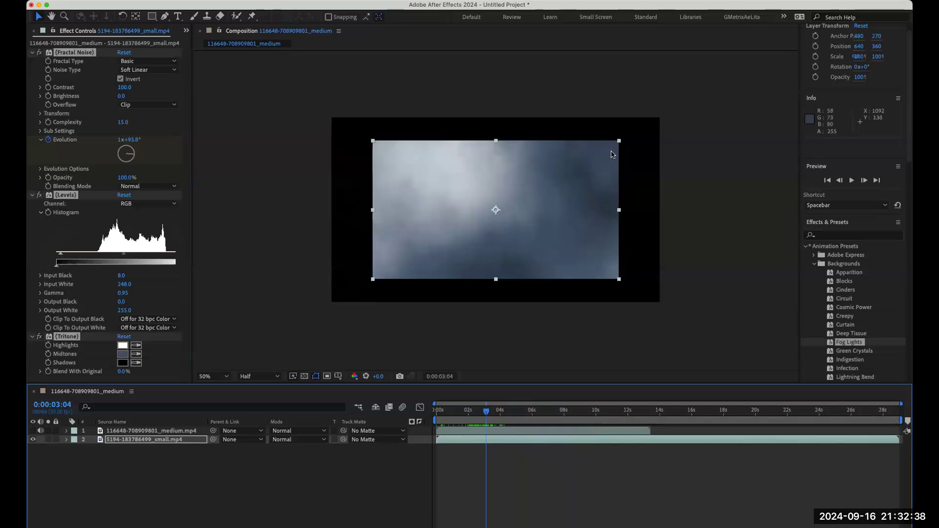
# Scale the Earth layer to 136%, 133% and add the Cosmic Power preset.
pyautogui.moveTo(619, 141); pyautogui.dragTo(664, 118)
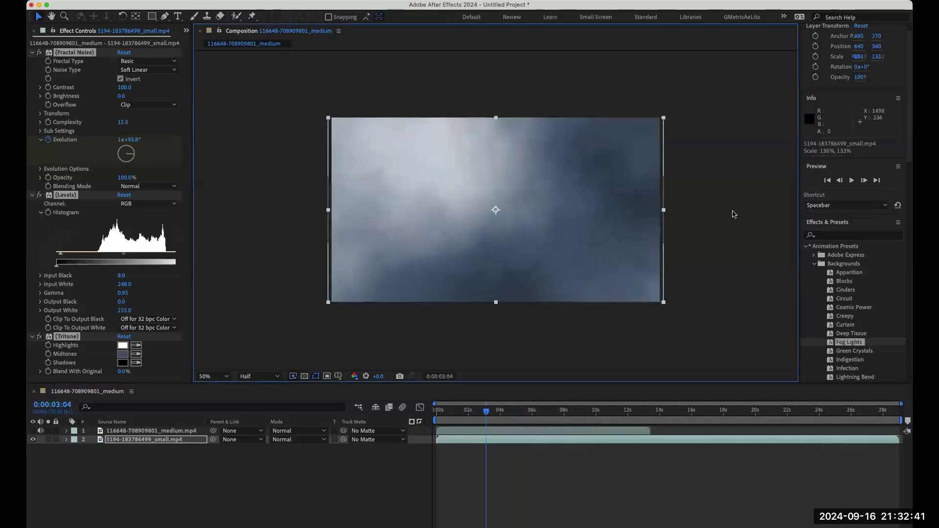
pyautogui.click(852, 333)
pyautogui.moveTo(854, 307); pyautogui.dragTo(578, 239)
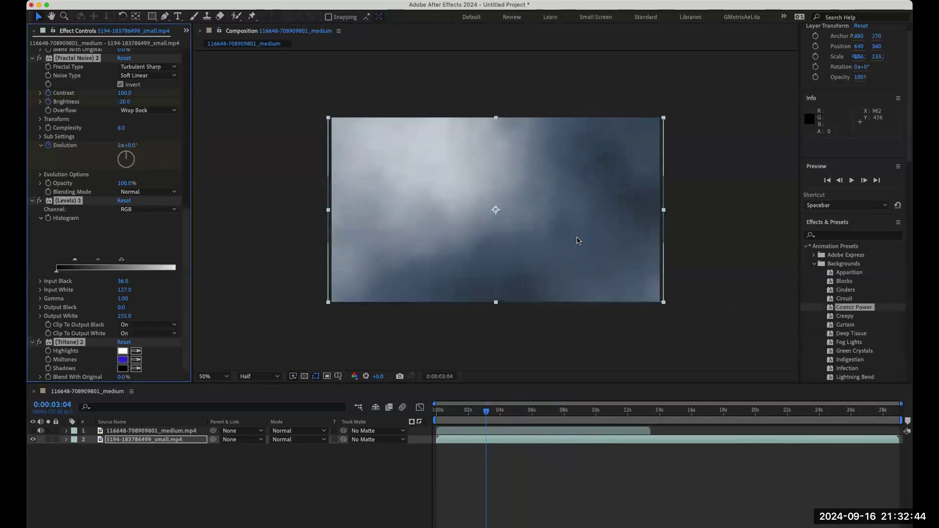
pyautogui.click(468, 410)
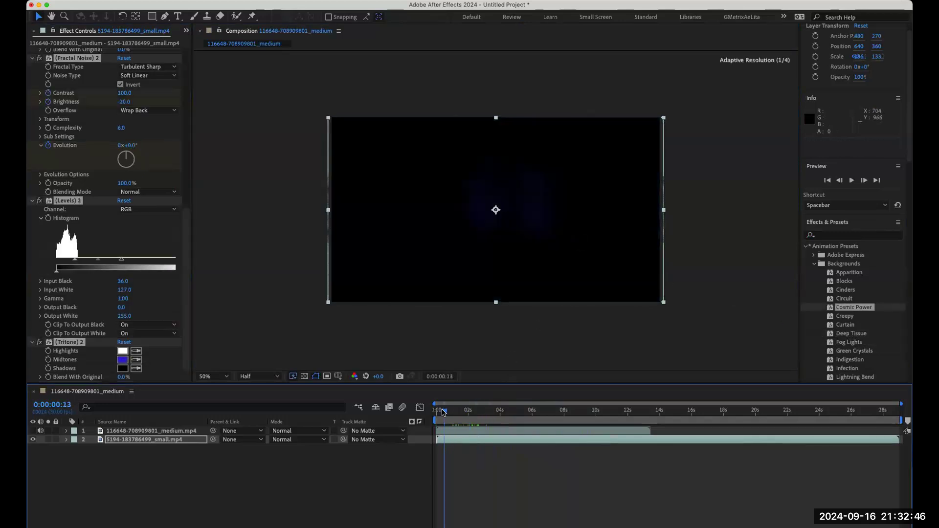
# Undo Cosmic Power and the scaling, apply the Creepy preset to the Earth layer, and preview it.
pyautogui.press('super+z')
pyautogui.press('super+z')
pyautogui.press('super+z')
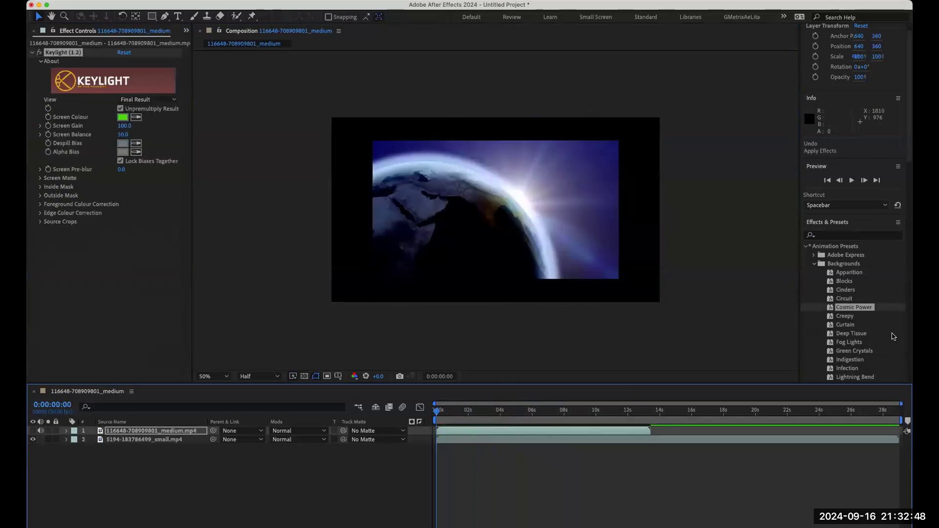
pyautogui.moveTo(845, 316); pyautogui.dragTo(488, 264)
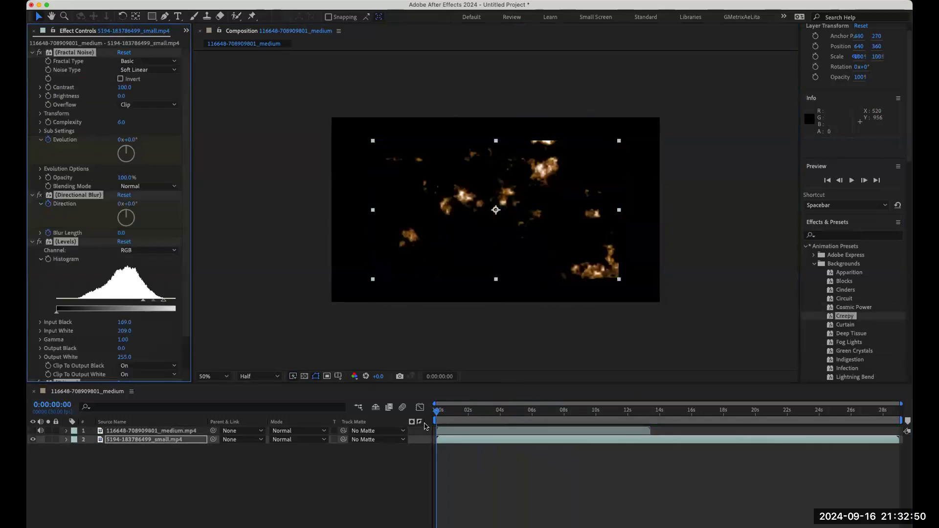
pyautogui.click(458, 412)
pyautogui.moveTo(459, 415)
pyautogui.mouseDown()
pyautogui.moveTo(467, 417)
pyautogui.moveTo(456, 413)
pyautogui.mouseUp()
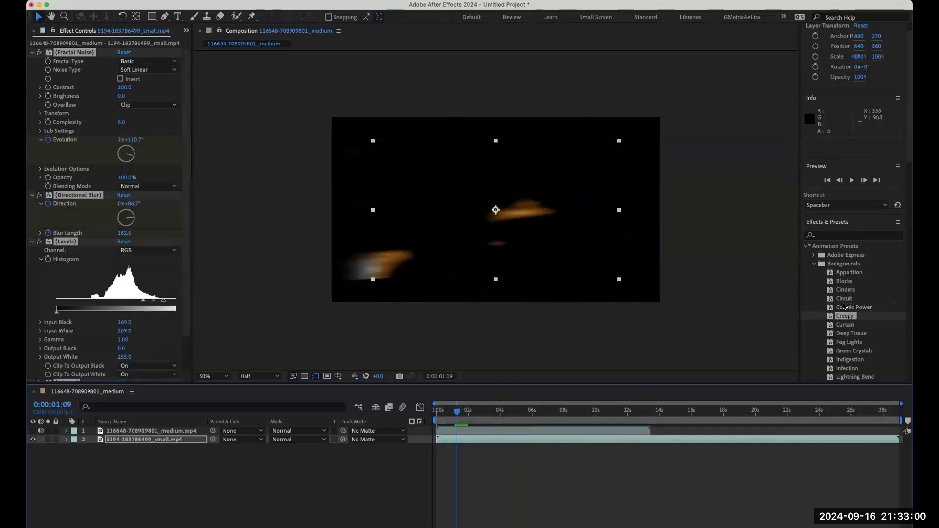
pyautogui.scroll(-10, 844, 307)
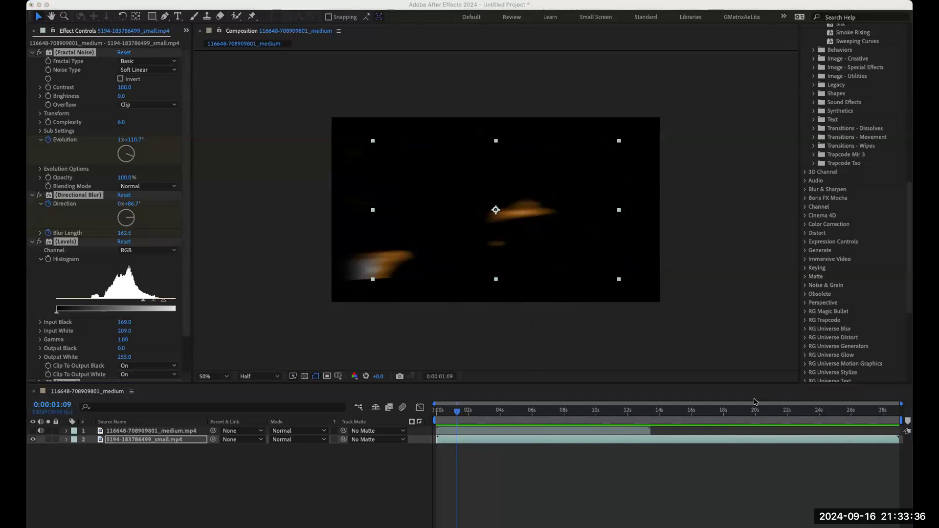
pyautogui.press('super+Tab')
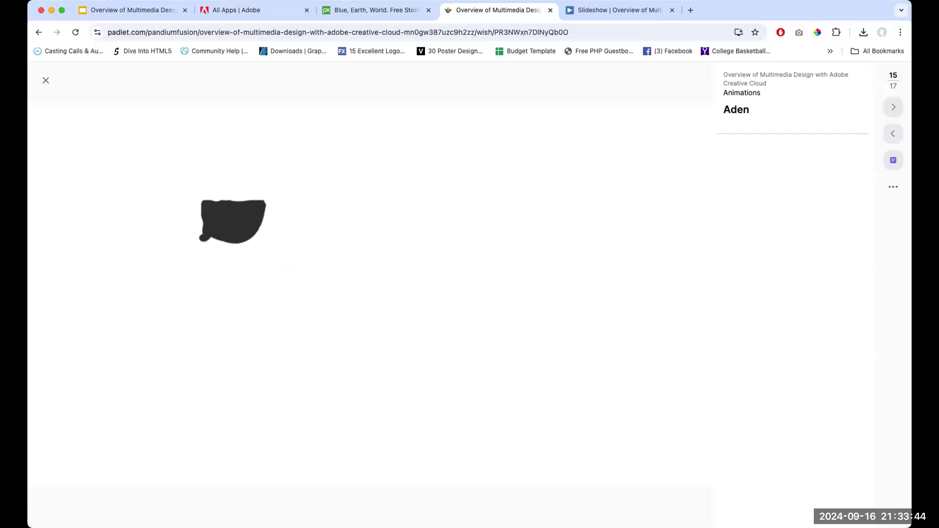
# Advance to the final post, 17 of 17, and play its animation video.
pyautogui.click(892, 109)
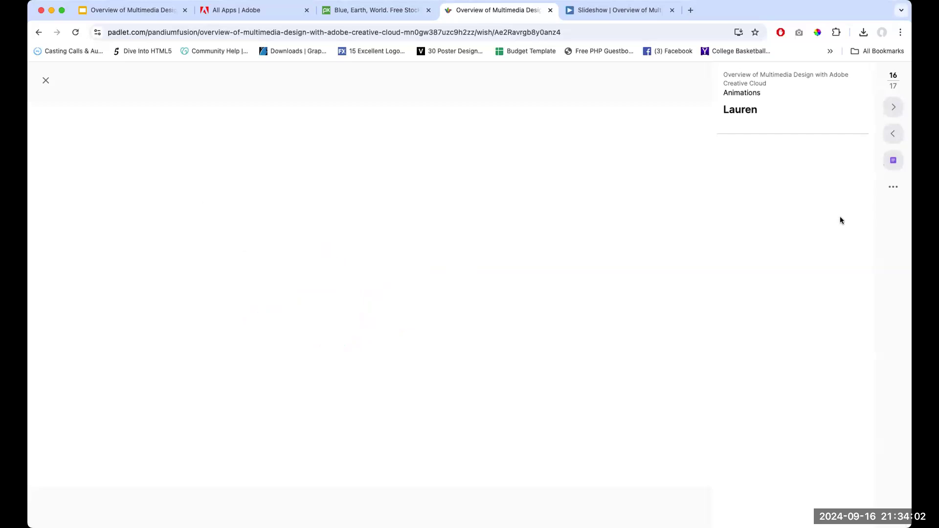
pyautogui.click(894, 109)
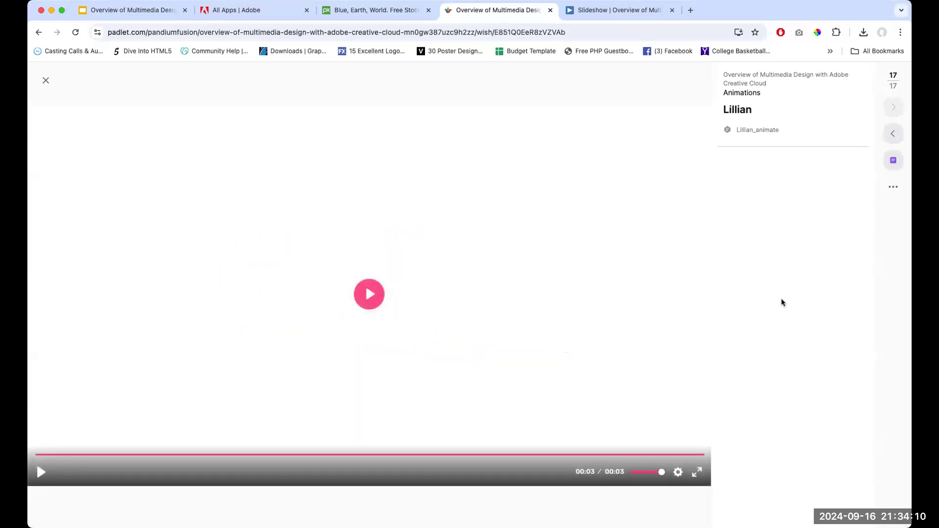
pyautogui.click(380, 295)
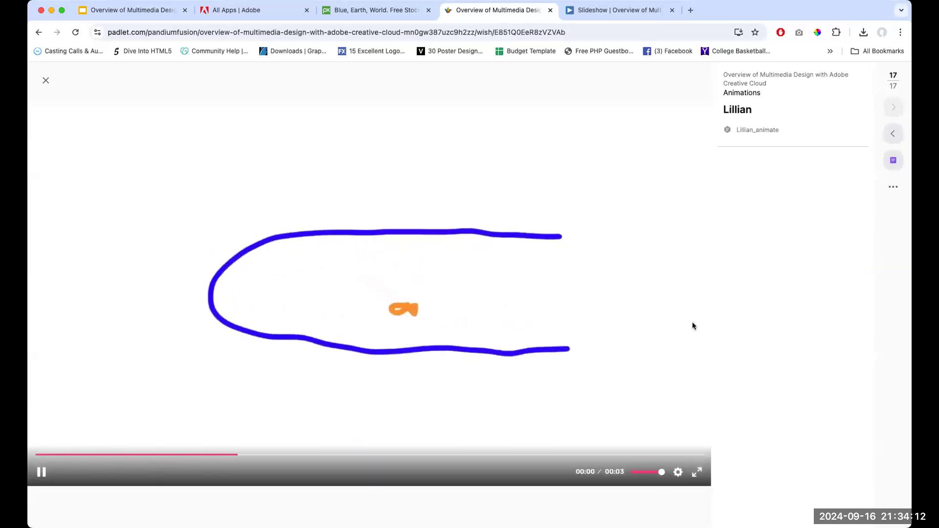